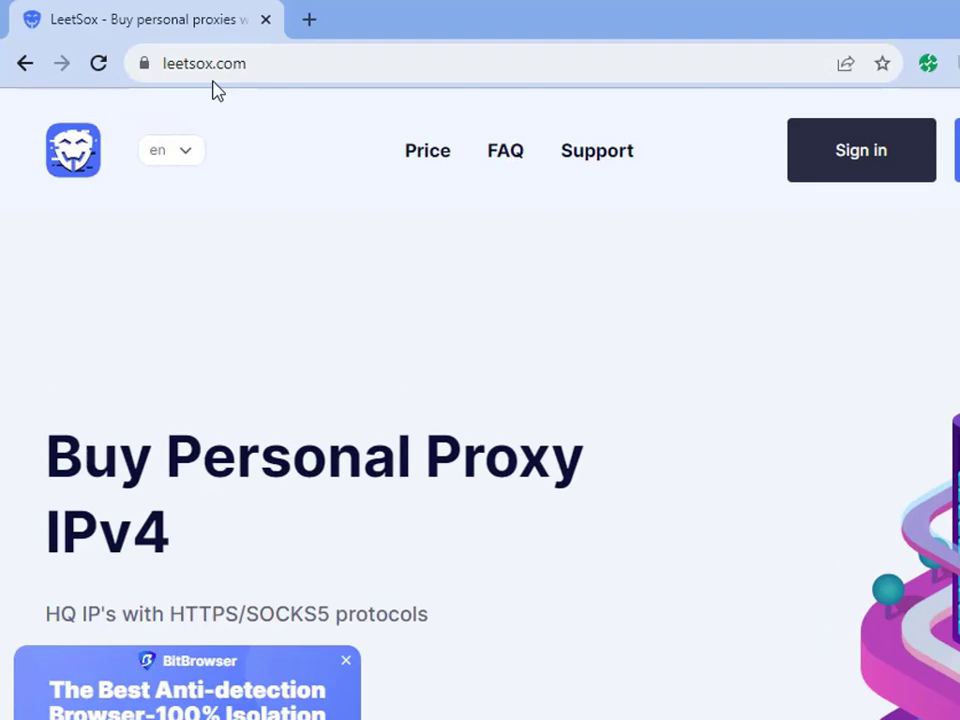
- Check the full leetsox.com address in the address bar
{"action": "left_click", "coordinate": [256, 68]}
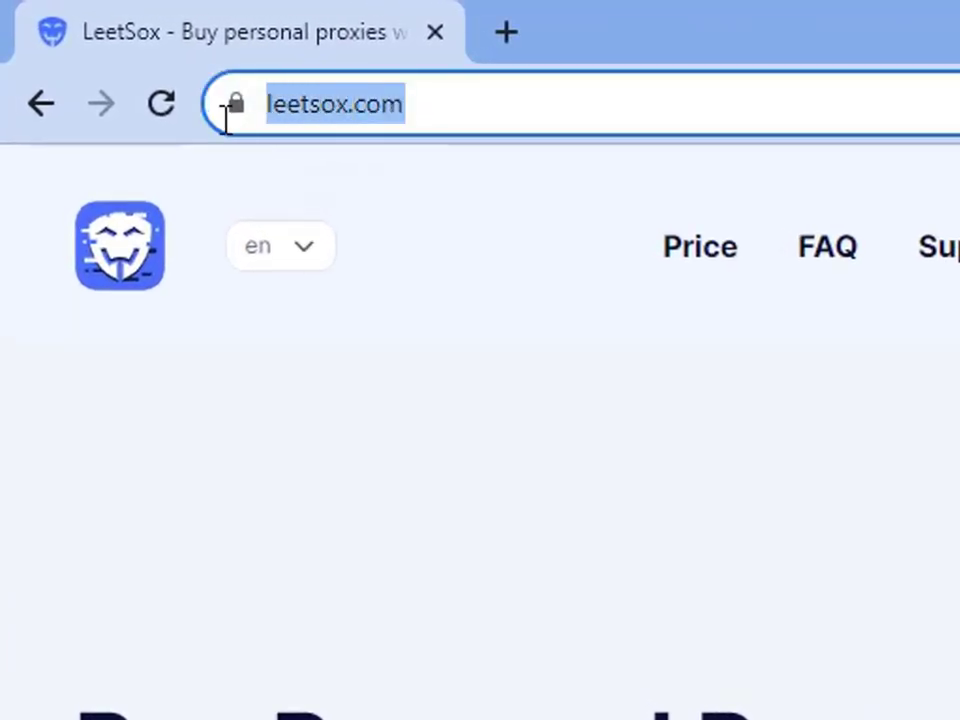
{"action": "left_click", "coordinate": [396, 104]}
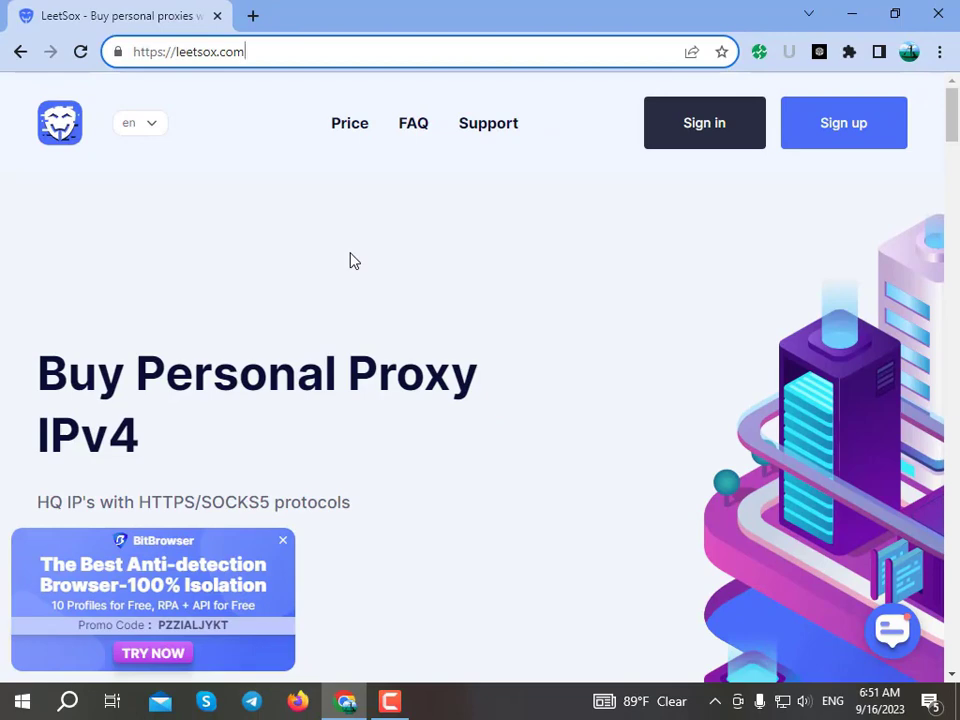
{"action": "scroll", "coordinate": [416, 281], "scroll_direction": "down", "scroll_amount": 2}
{"action": "scroll", "coordinate": [418, 283], "scroll_direction": "up", "scroll_amount": 2}
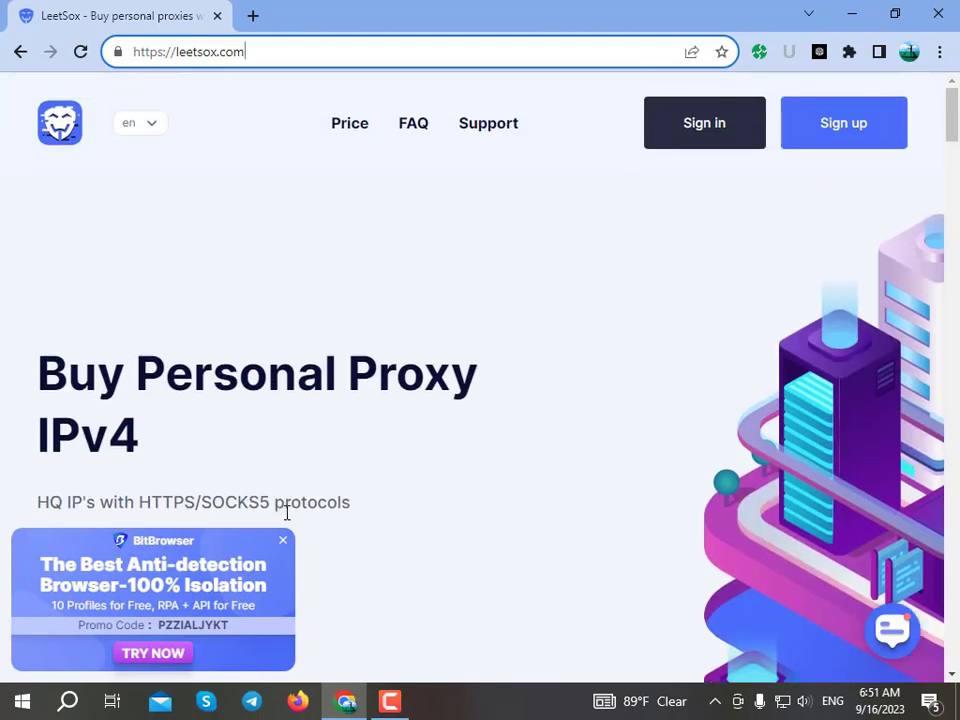
- Close the BitBrowser ad popup and scroll the homepage's proxy types and country prices
{"action": "left_click", "coordinate": [284, 541]}
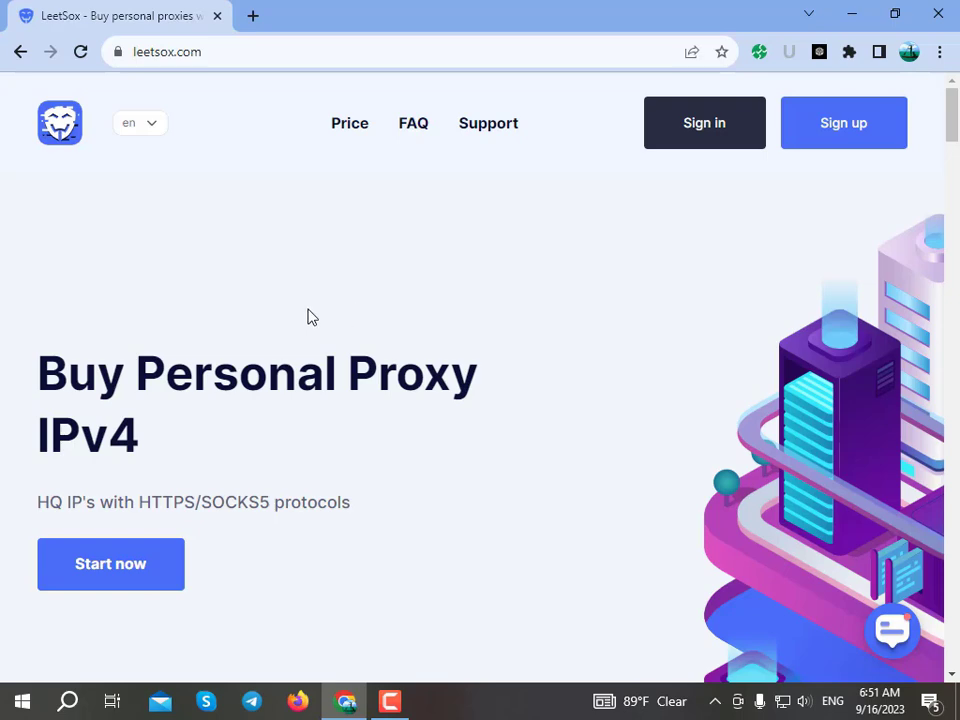
{"action": "scroll", "coordinate": [182, 350], "scroll_direction": "down", "scroll_amount": 2}
{"action": "scroll", "coordinate": [195, 351], "scroll_direction": "up", "scroll_amount": 2}
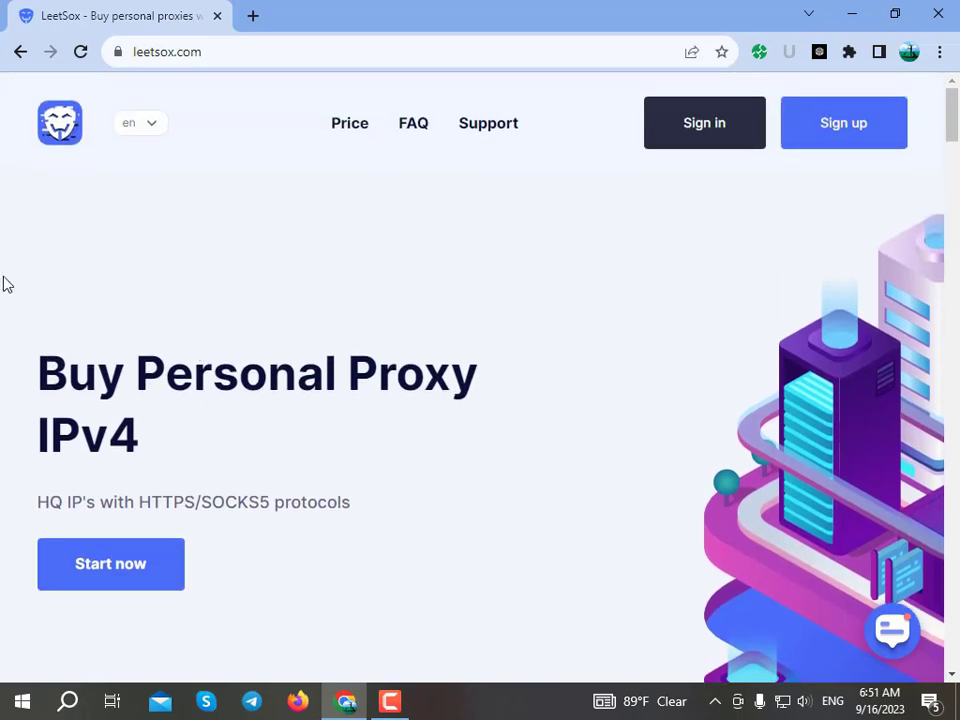
{"action": "scroll", "coordinate": [733, 317], "scroll_direction": "down", "scroll_amount": 10}
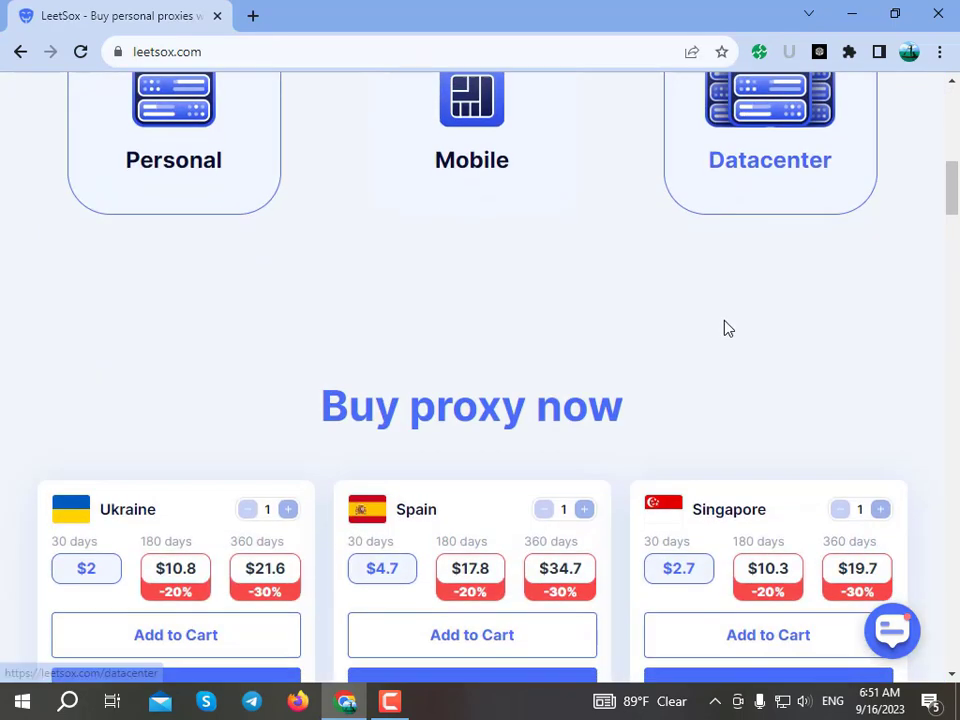
{"action": "scroll", "coordinate": [531, 313], "scroll_direction": "down", "scroll_amount": 4}
{"action": "scroll", "coordinate": [529, 312], "scroll_direction": "up", "scroll_amount": 15}
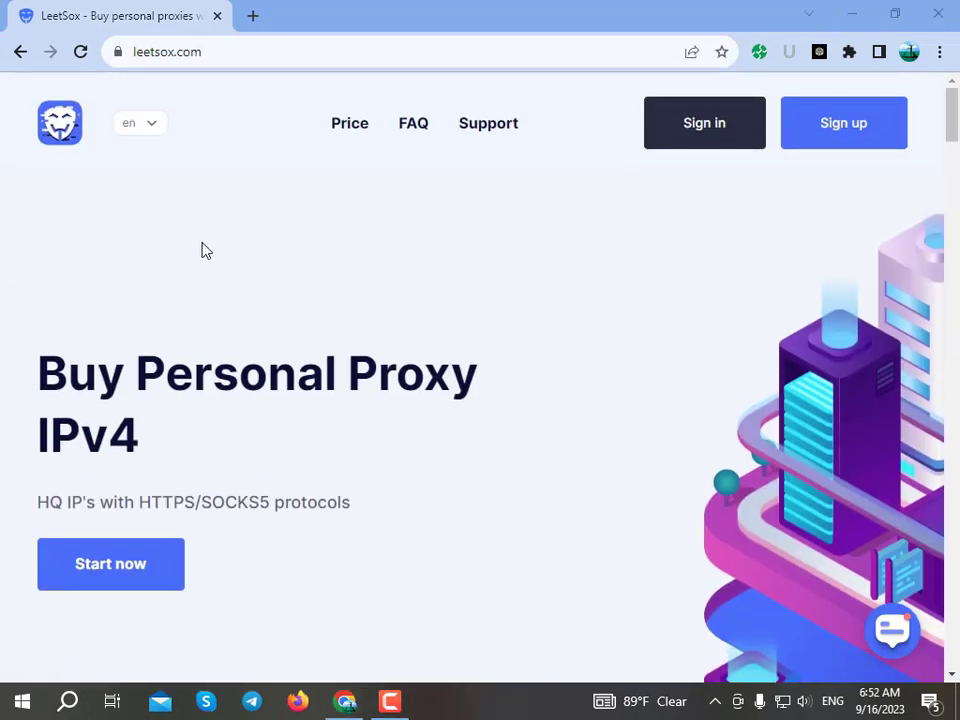
{"action": "scroll", "coordinate": [205, 251], "scroll_direction": "down", "scroll_amount": 2}
{"action": "scroll", "coordinate": [215, 255], "scroll_direction": "down", "scroll_amount": 4}
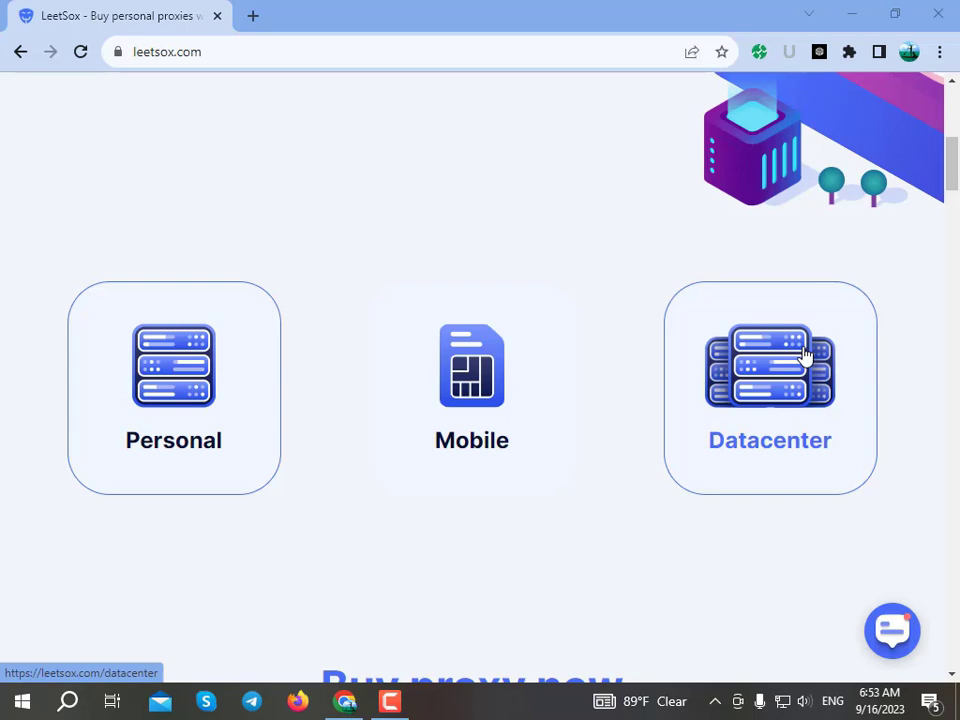
{"action": "scroll", "coordinate": [631, 372], "scroll_direction": "up", "scroll_amount": 3}
{"action": "scroll", "coordinate": [771, 532], "scroll_direction": "down", "scroll_amount": 5}
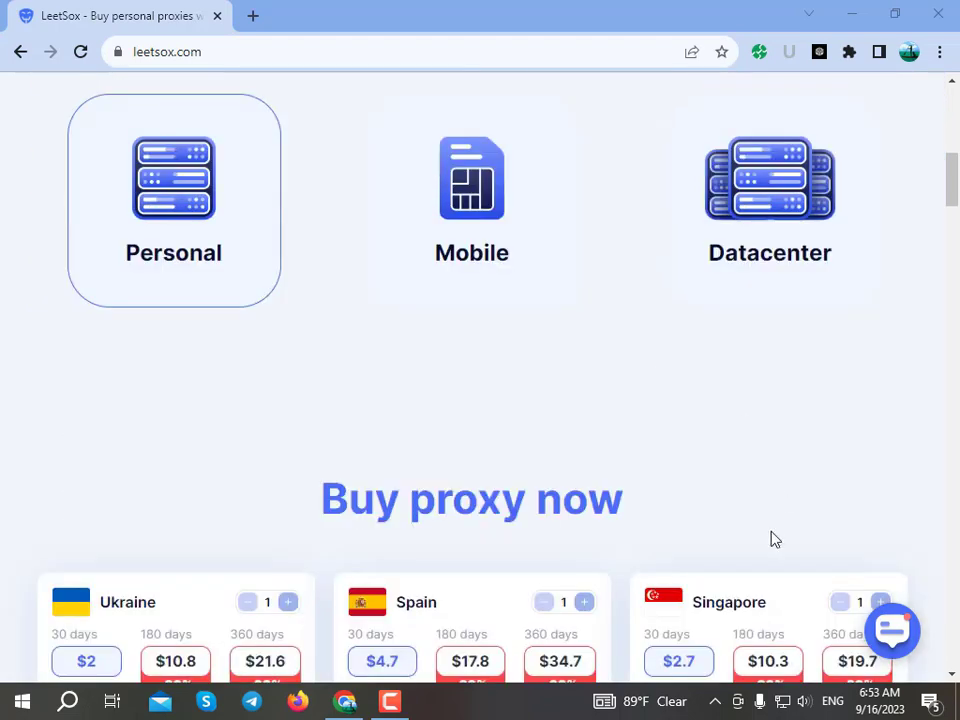
{"action": "scroll", "coordinate": [754, 317], "scroll_direction": "up", "scroll_amount": 1}
{"action": "scroll", "coordinate": [842, 336], "scroll_direction": "down", "scroll_amount": 2}
{"action": "scroll", "coordinate": [565, 323], "scroll_direction": "up", "scroll_amount": 2}
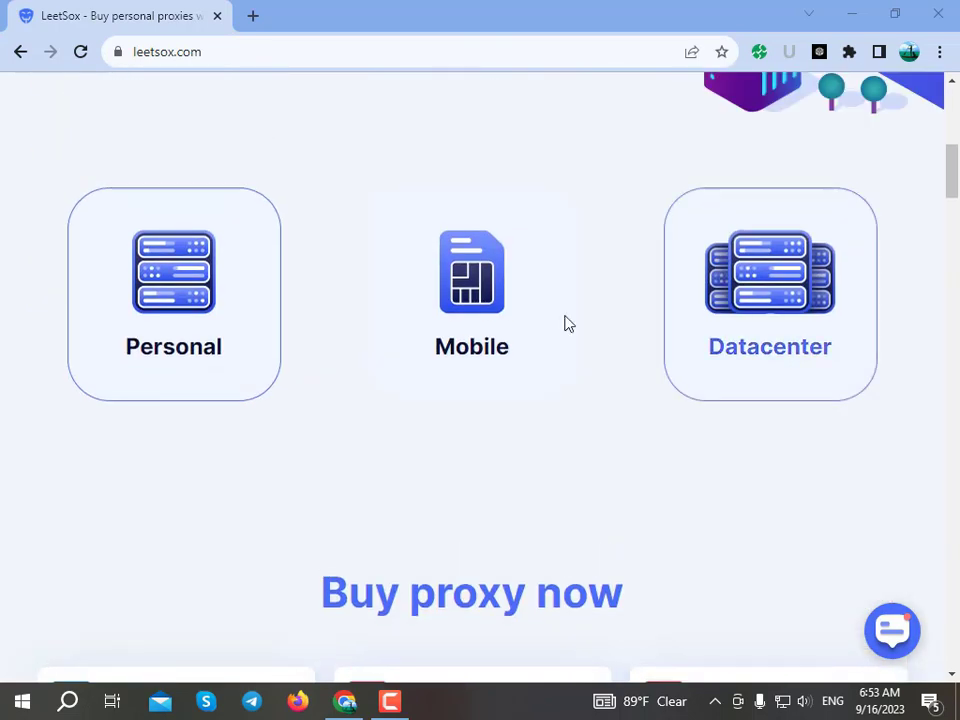
{"action": "scroll", "coordinate": [176, 392], "scroll_direction": "down", "scroll_amount": 6}
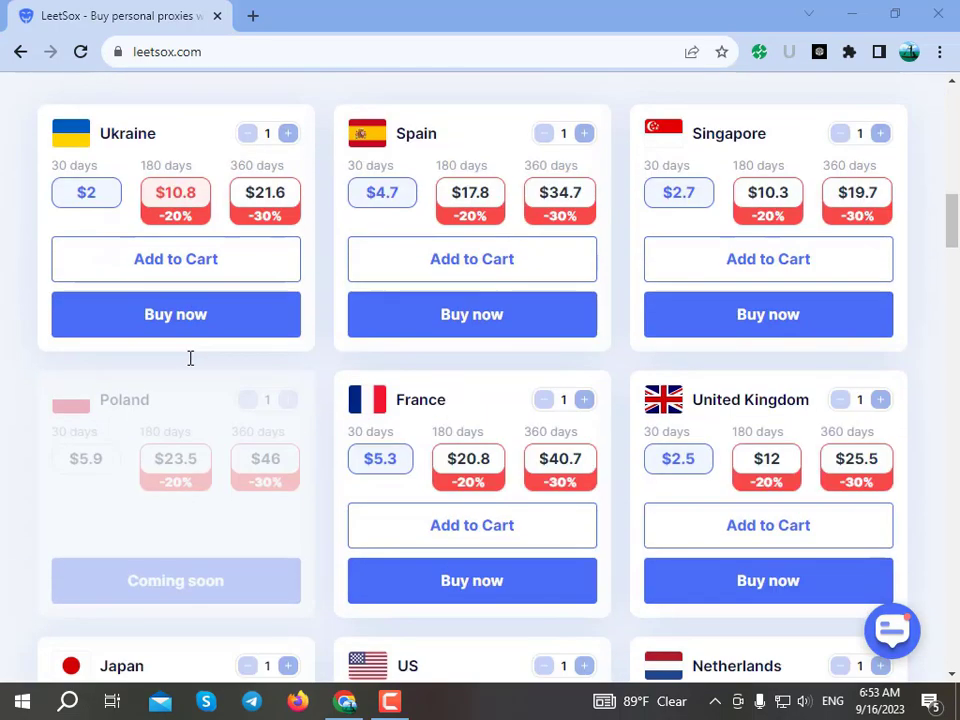
{"action": "scroll", "coordinate": [182, 369], "scroll_direction": "up", "scroll_amount": 1}
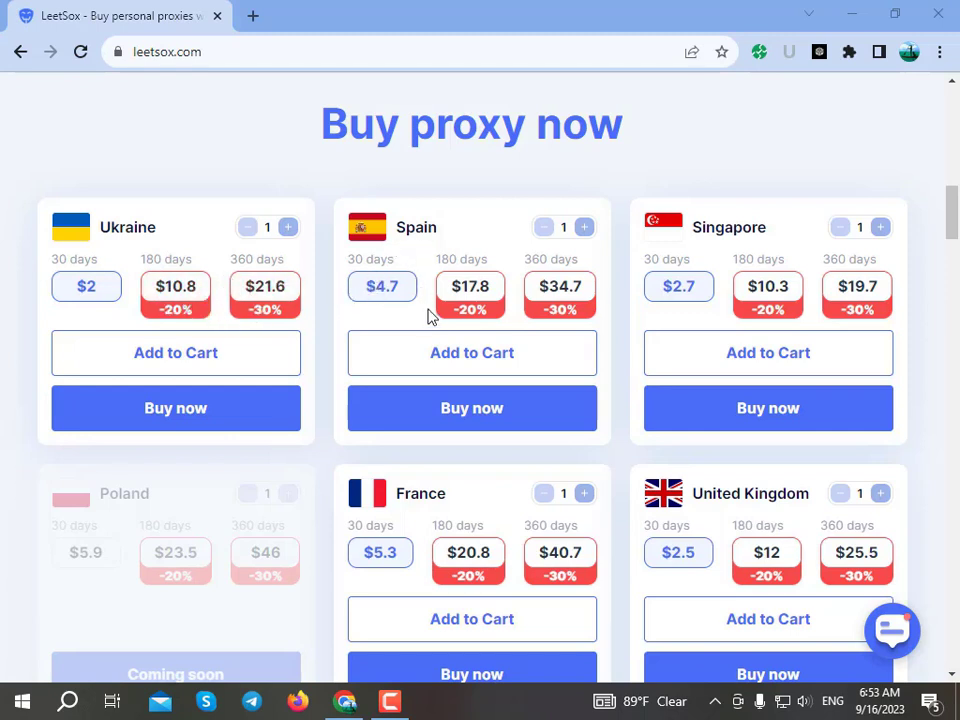
{"action": "scroll", "coordinate": [388, 392], "scroll_direction": "down", "scroll_amount": 2}
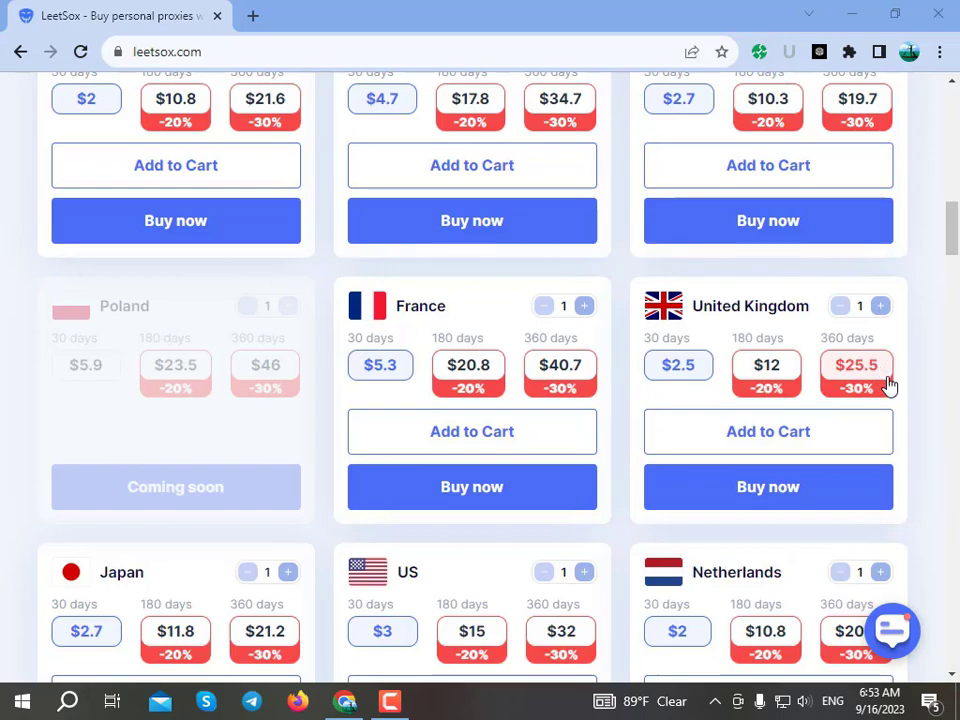
{"action": "scroll", "coordinate": [790, 440], "scroll_direction": "down", "scroll_amount": 6}
{"action": "scroll", "coordinate": [681, 402], "scroll_direction": "up", "scroll_amount": 3}
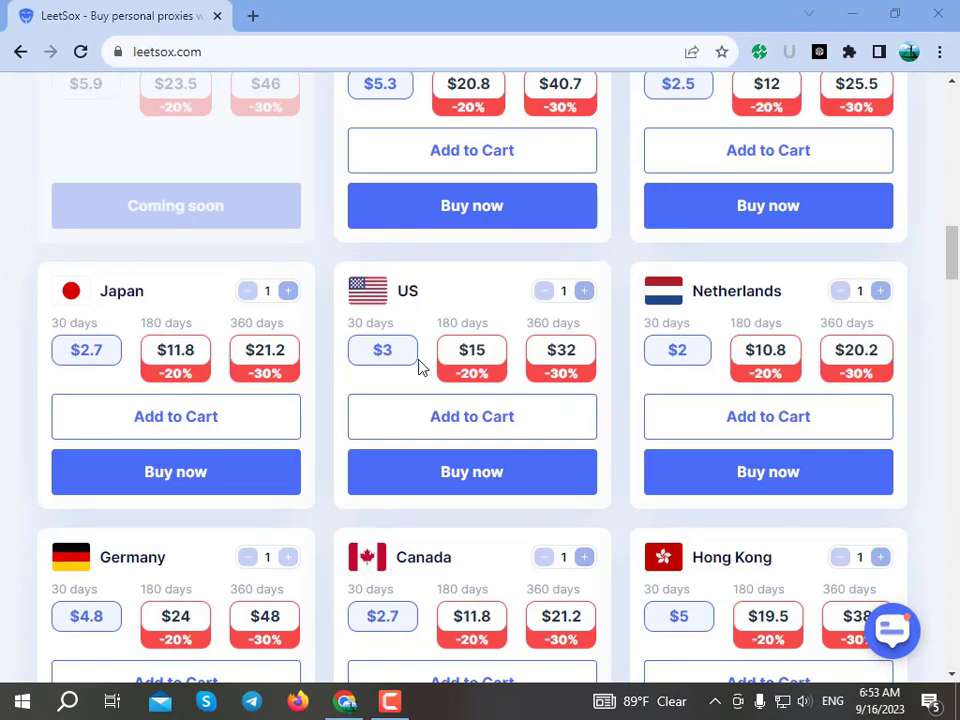
{"action": "scroll", "coordinate": [380, 362], "scroll_direction": "down", "scroll_amount": 13}
{"action": "scroll", "coordinate": [395, 360], "scroll_direction": "down", "scroll_amount": 15}
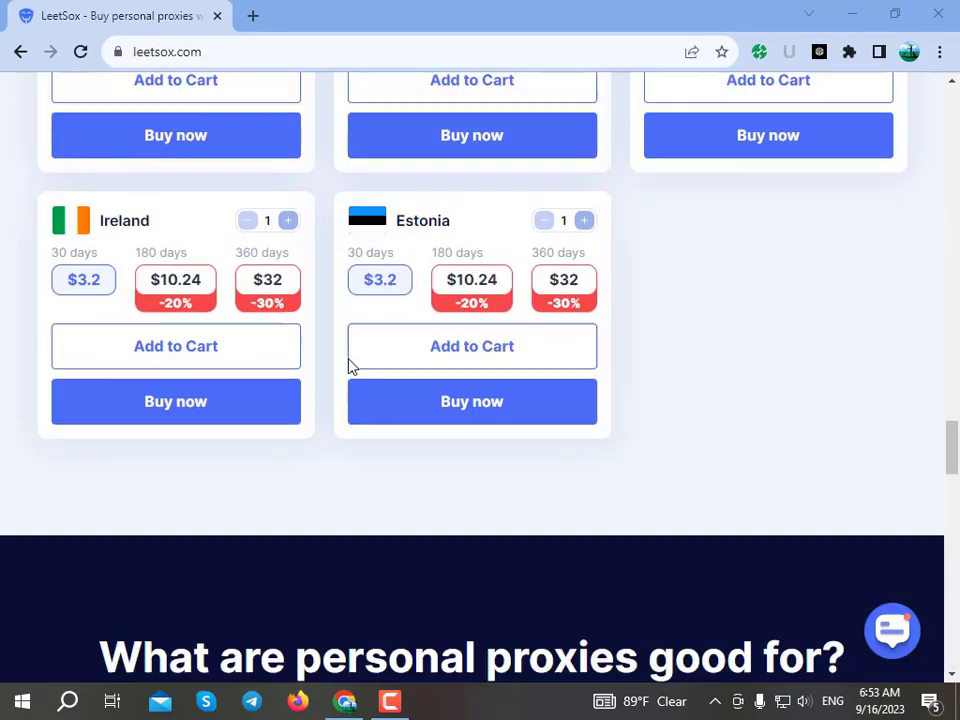
{"action": "scroll", "coordinate": [531, 372], "scroll_direction": "down", "scroll_amount": 15}
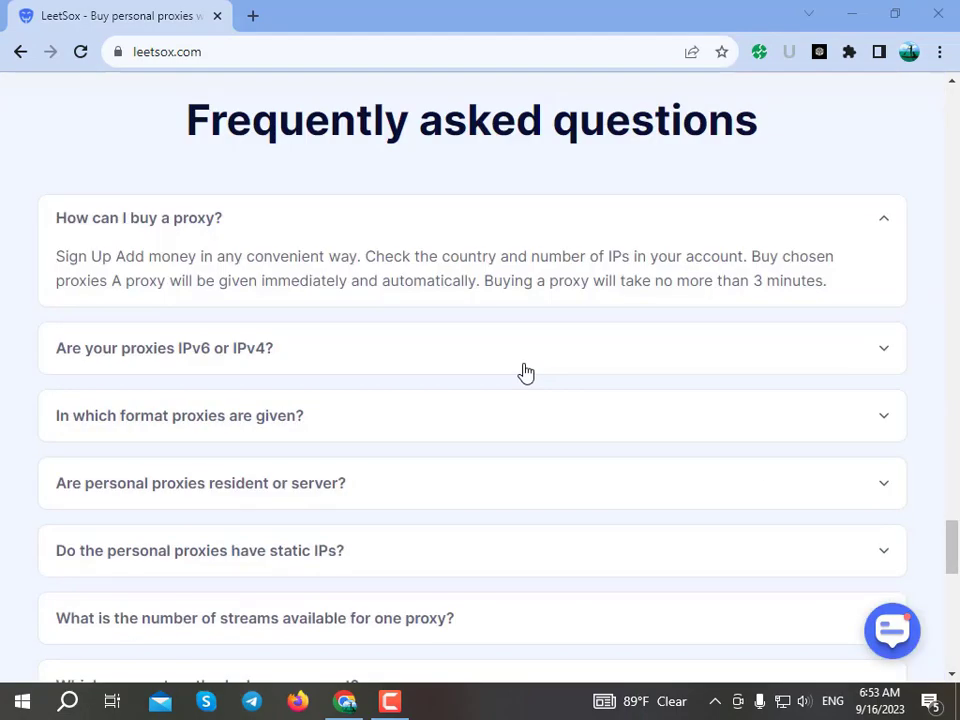
{"action": "scroll", "coordinate": [369, 403], "scroll_direction": "up", "scroll_amount": 20}
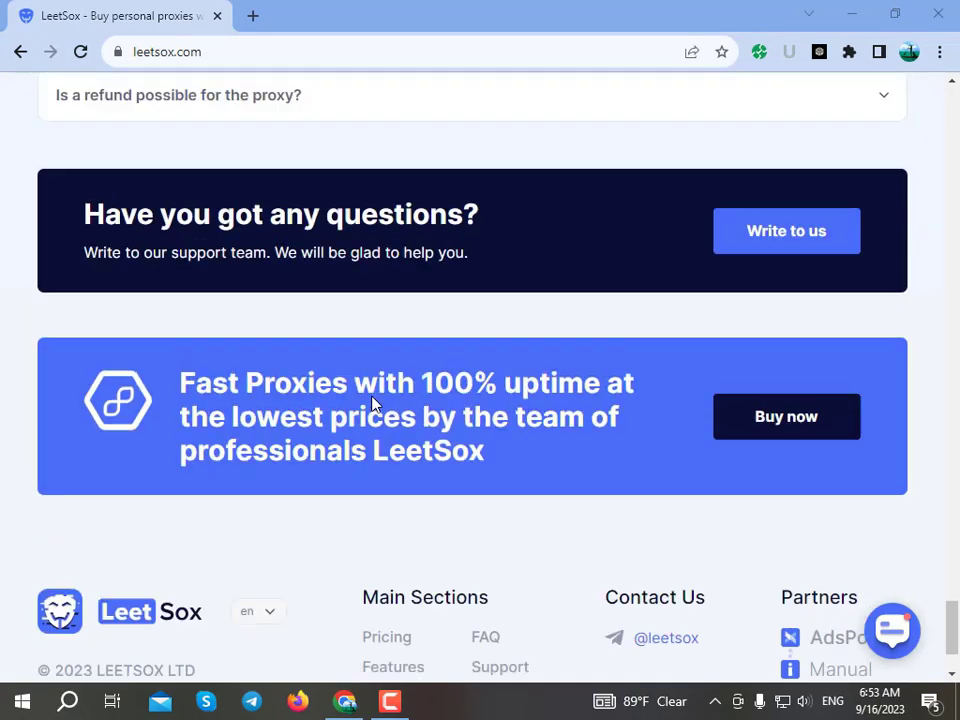
{"action": "scroll", "coordinate": [213, 377], "scroll_direction": "up", "scroll_amount": 20}
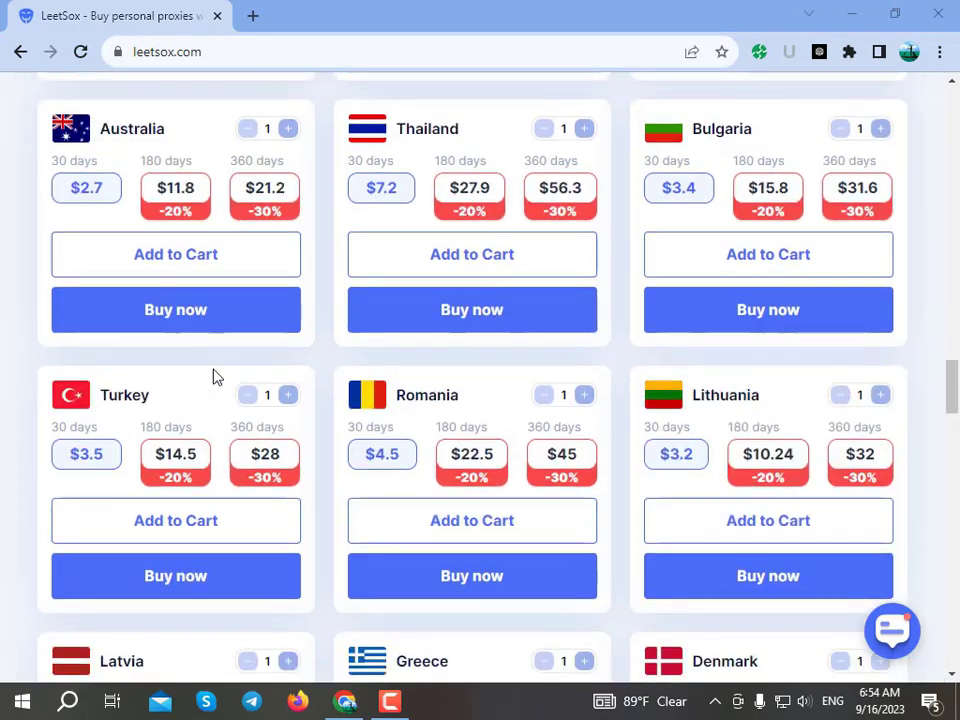
{"action": "scroll", "coordinate": [213, 377], "scroll_direction": "up", "scroll_amount": 8}
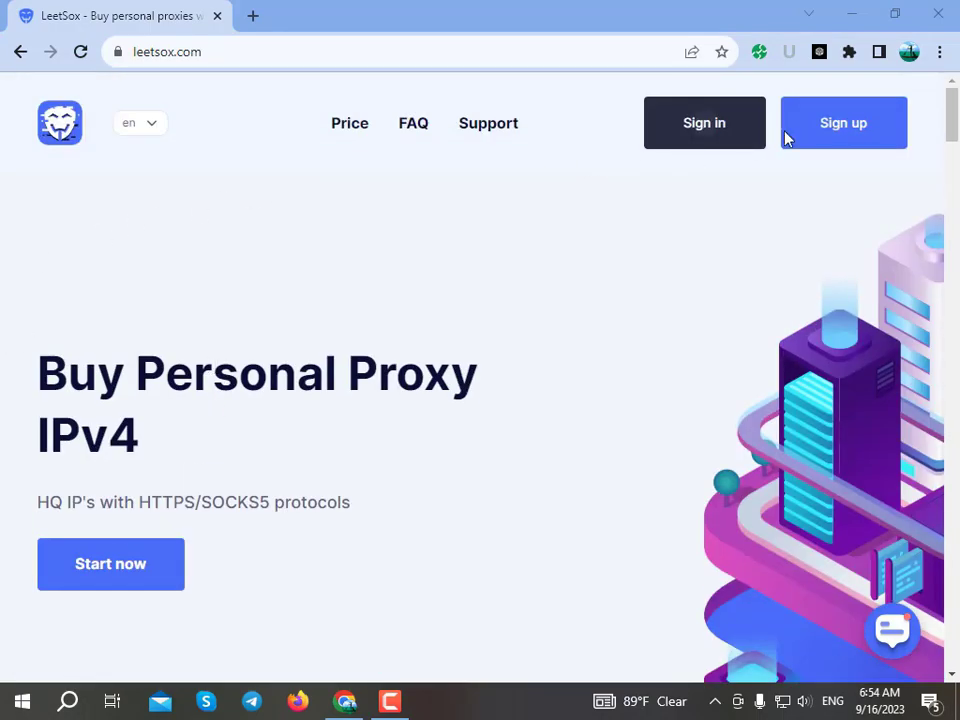
- Go from Sign up to Log in, pass the reCAPTCHA, and sign in to LeetSox
{"action": "left_click", "coordinate": [862, 137]}
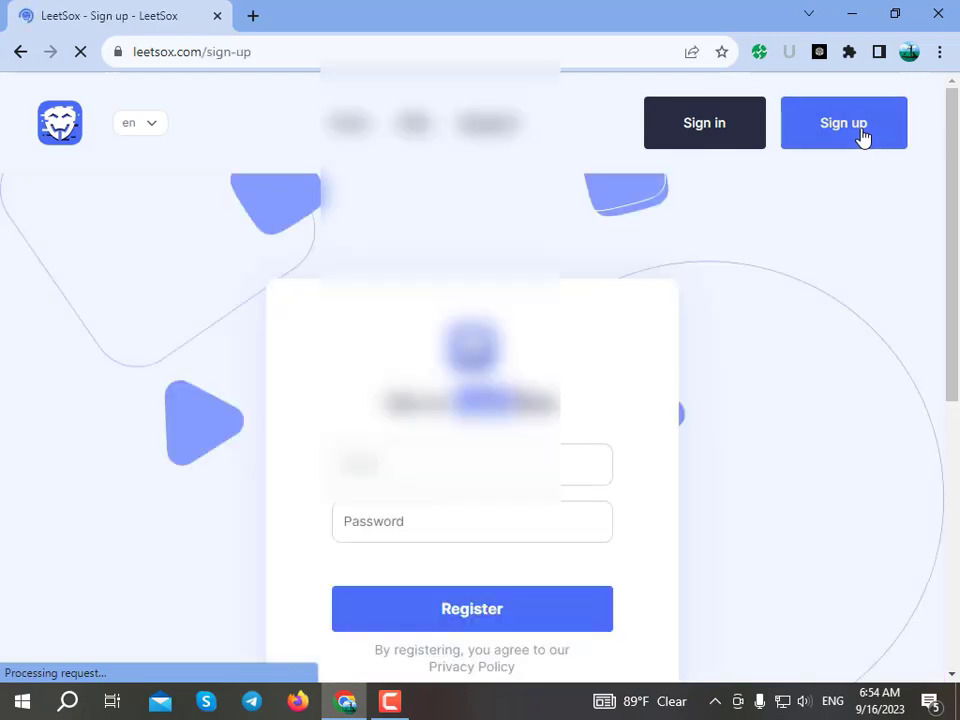
{"action": "scroll", "coordinate": [561, 278], "scroll_direction": "down", "scroll_amount": 2}
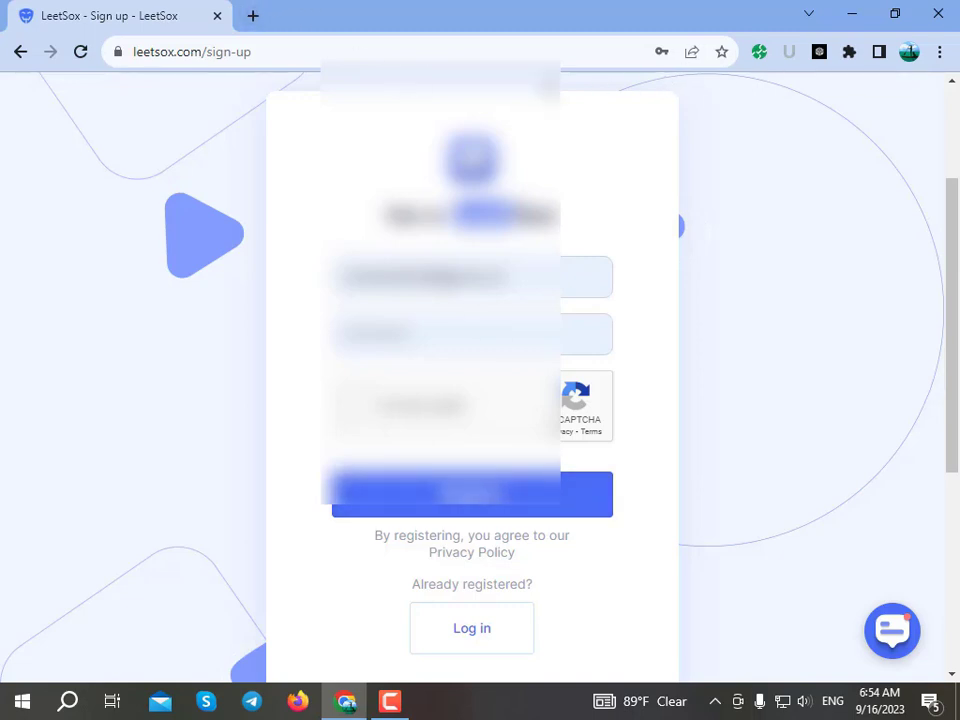
{"action": "scroll", "coordinate": [545, 150], "scroll_direction": "down", "scroll_amount": 2}
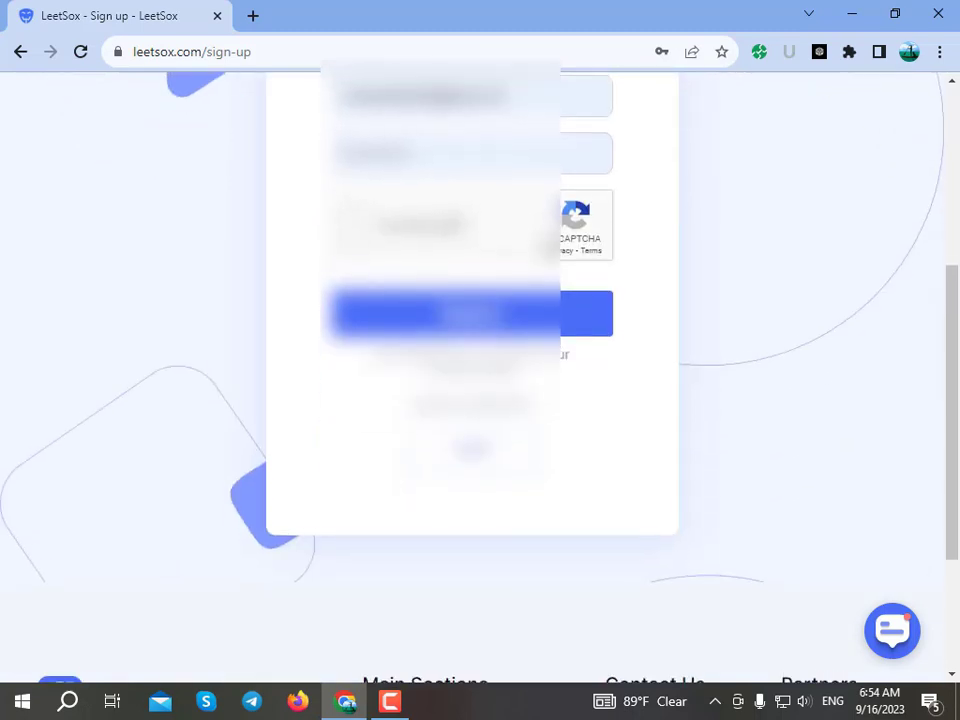
{"action": "left_click", "coordinate": [485, 447]}
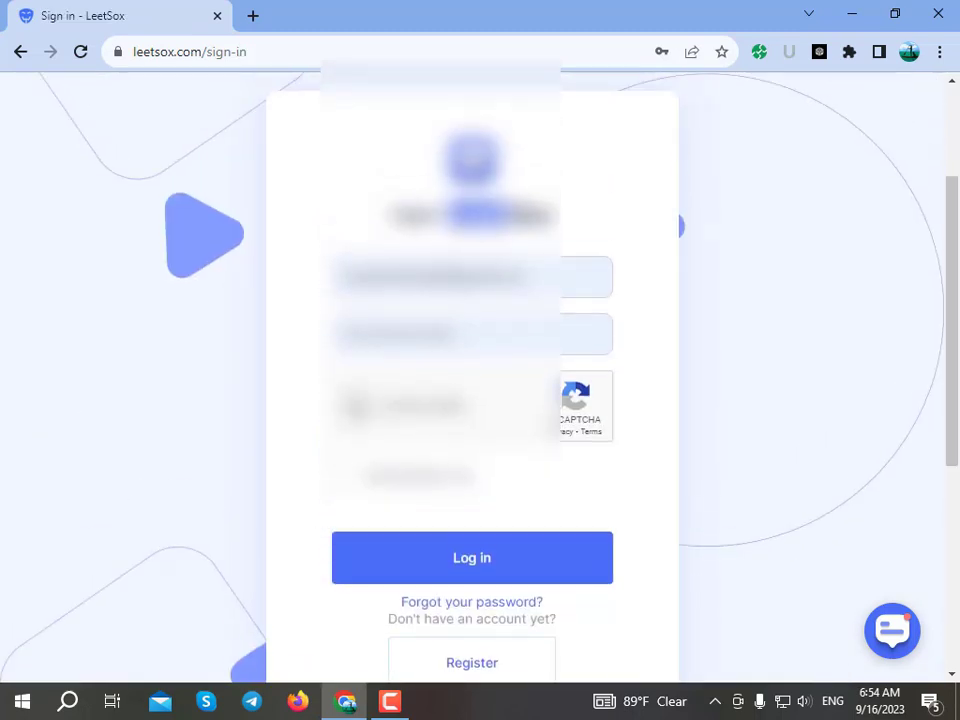
{"action": "left_click", "coordinate": [358, 410]}
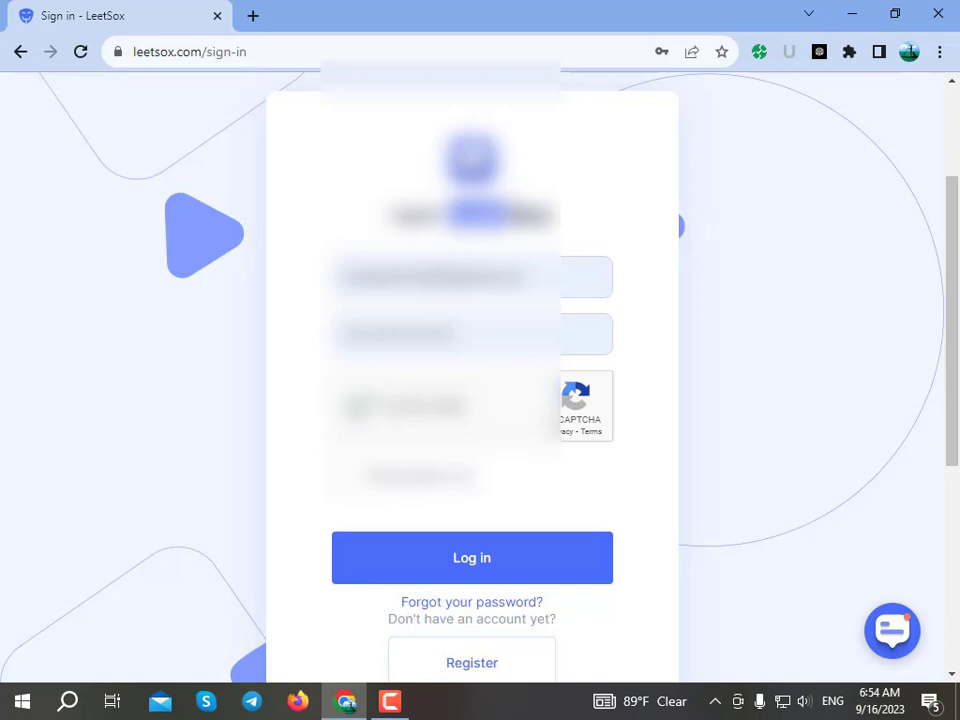
{"action": "left_click", "coordinate": [469, 552]}
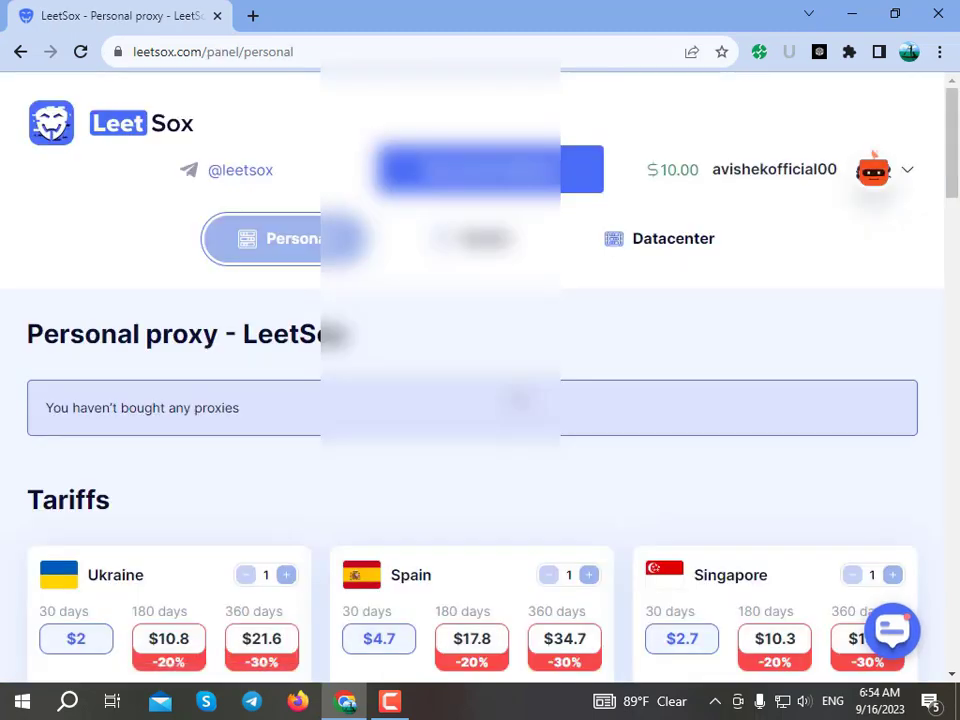
{"action": "scroll", "coordinate": [576, 144], "scroll_direction": "down", "scroll_amount": 1}
{"action": "scroll", "coordinate": [546, 171], "scroll_direction": "down", "scroll_amount": 1}
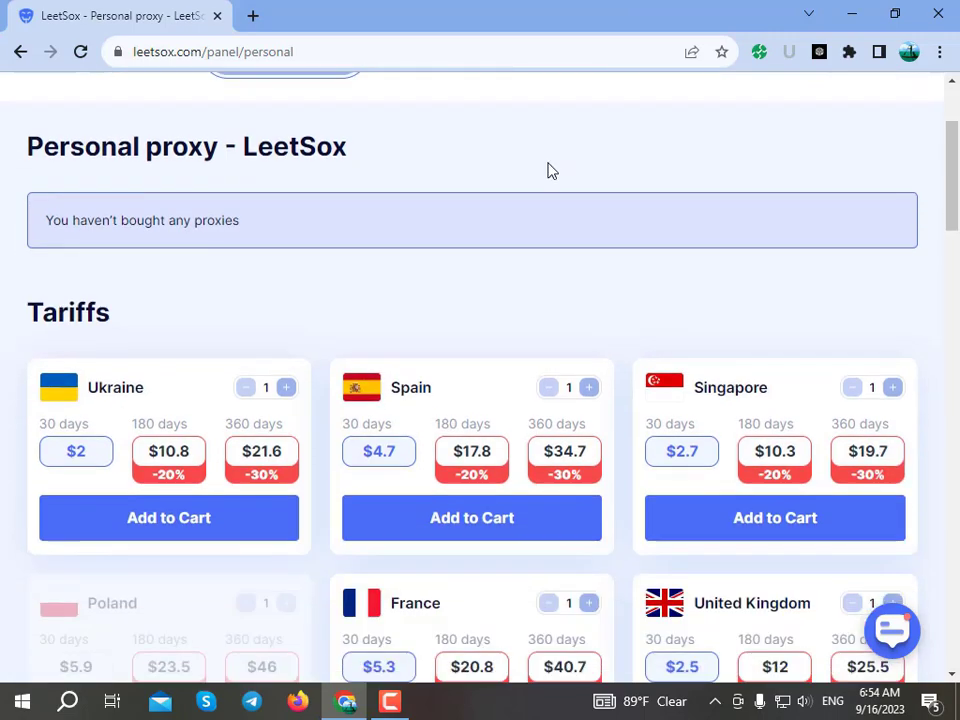
{"action": "scroll", "coordinate": [604, 141], "scroll_direction": "up", "scroll_amount": 2}
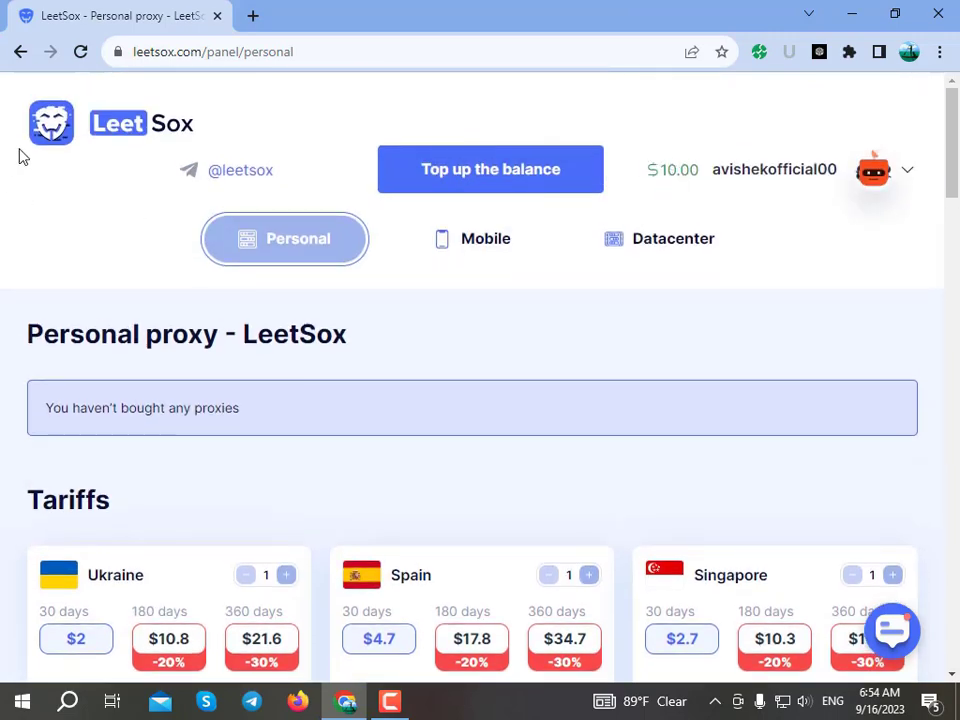
{"action": "scroll", "coordinate": [510, 141], "scroll_direction": "down", "scroll_amount": 15}
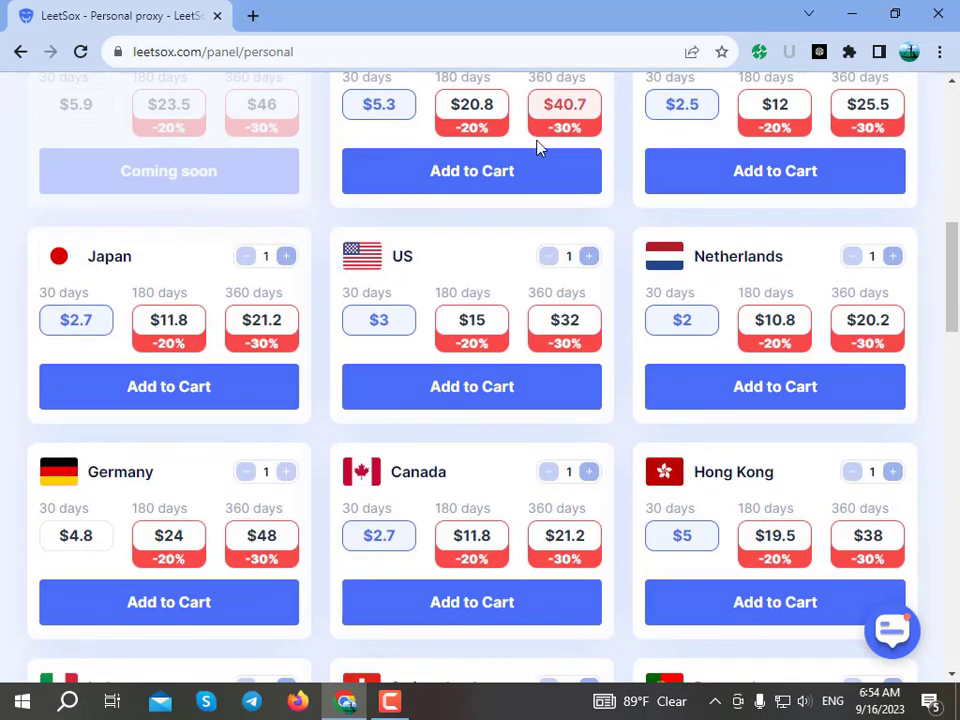
{"action": "scroll", "coordinate": [546, 171], "scroll_direction": "up", "scroll_amount": 15}
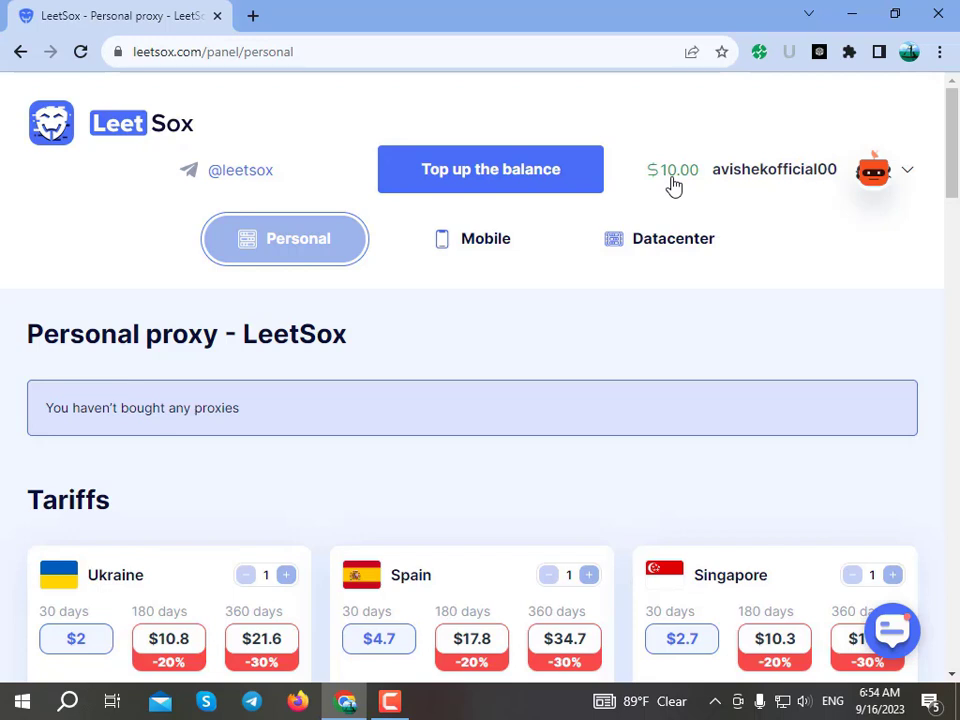
- Open the balance top-up page with $10 and pick USDT (TRC-20) as the payment method
{"action": "left_click", "coordinate": [480, 188]}
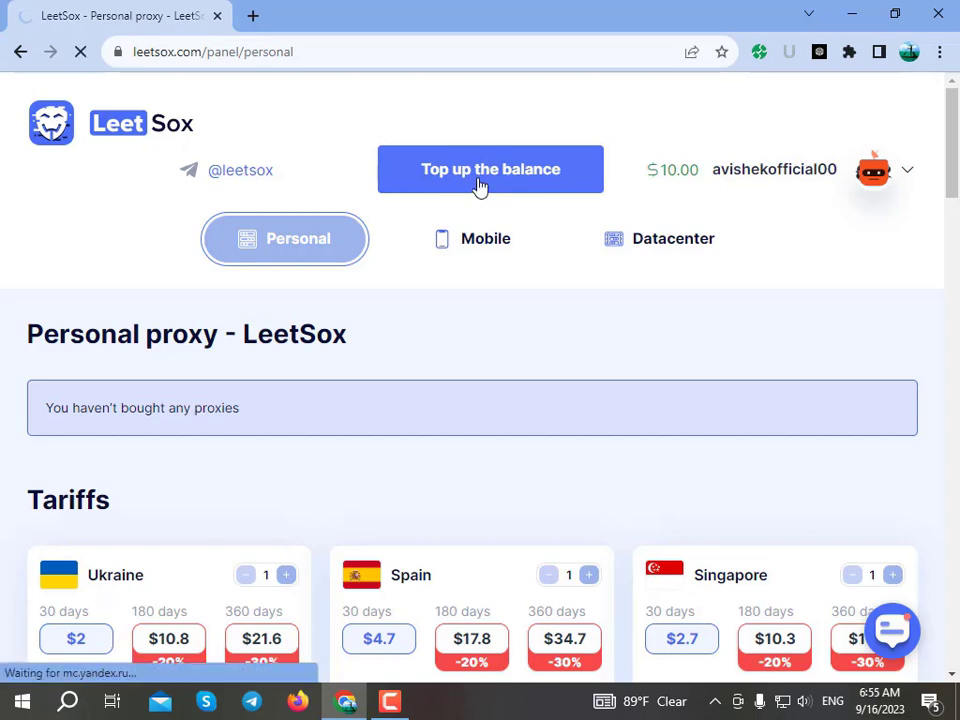
{"action": "scroll", "coordinate": [306, 274], "scroll_direction": "down", "scroll_amount": 2}
{"action": "left_click", "coordinate": [156, 350]}
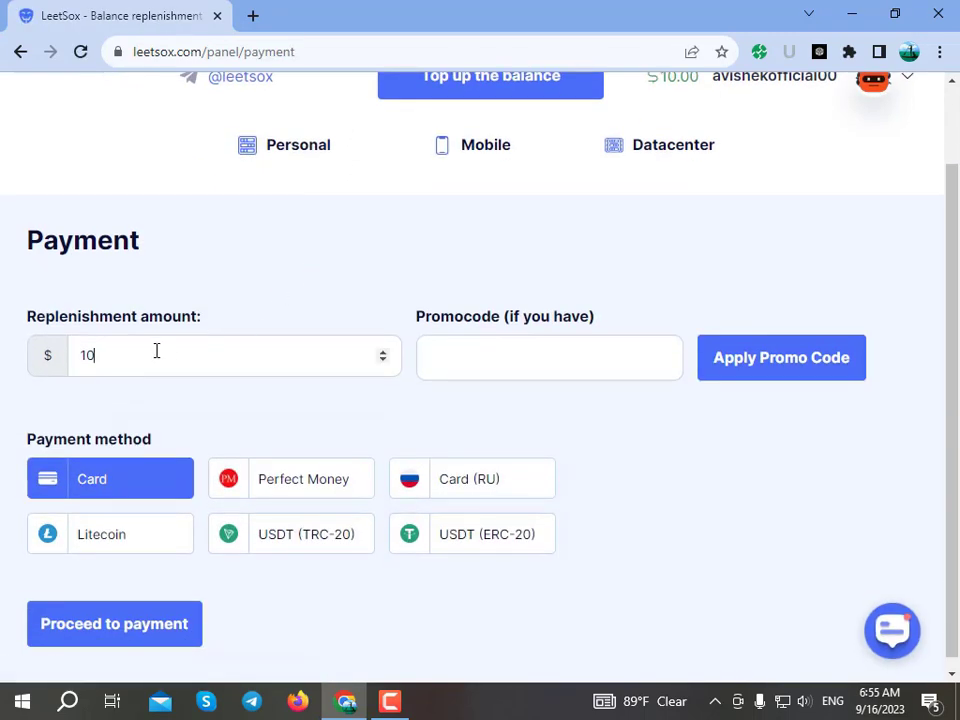
{"action": "scroll", "coordinate": [270, 430], "scroll_direction": "down", "scroll_amount": 1}
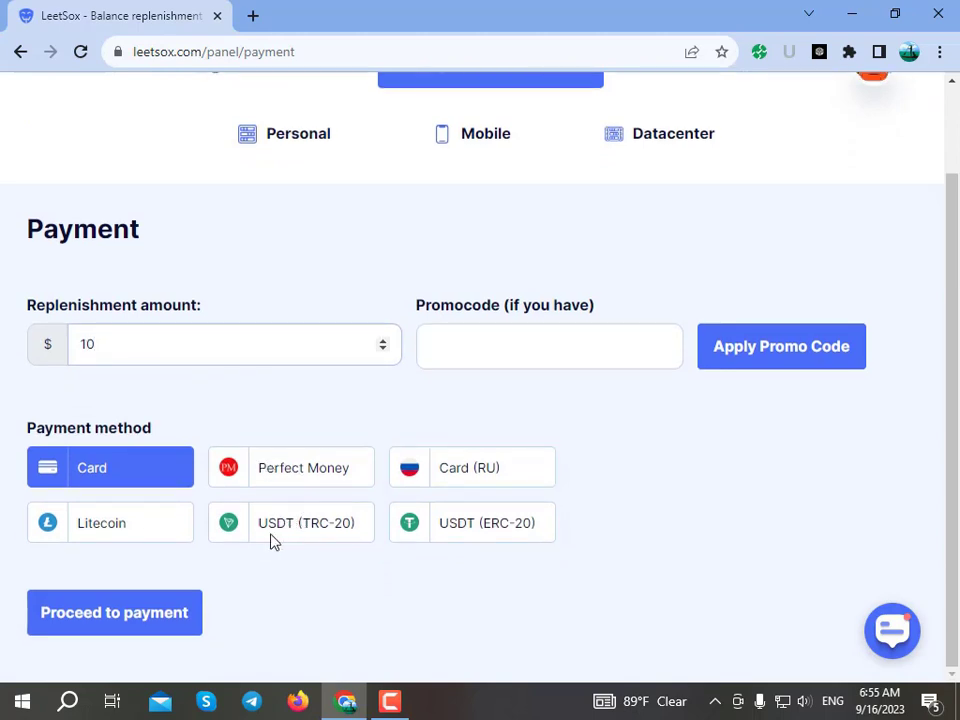
{"action": "left_click", "coordinate": [311, 532]}
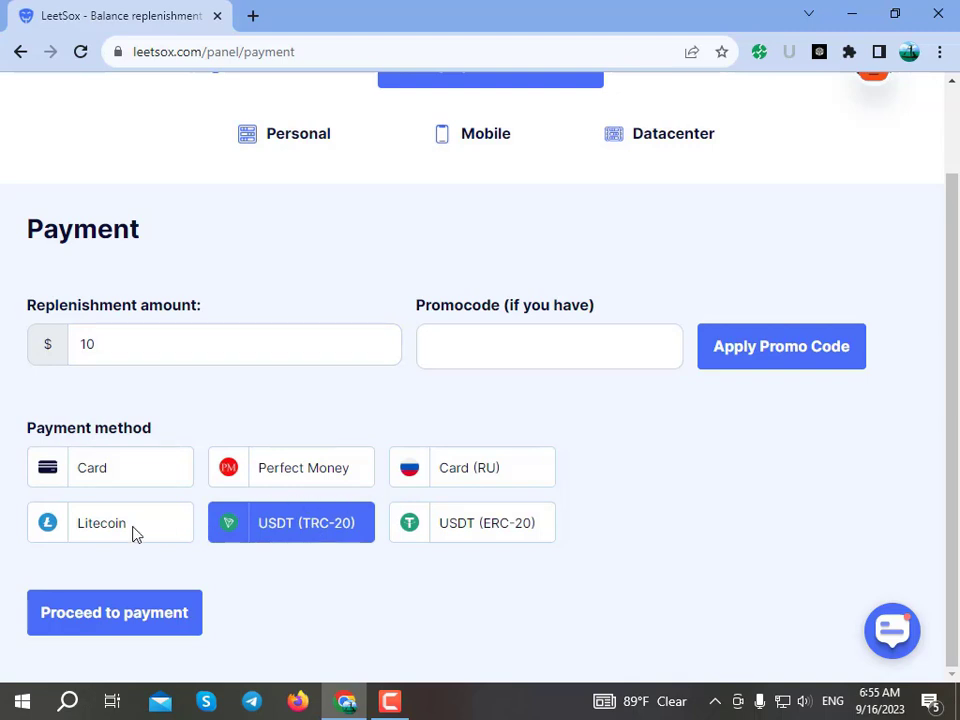
{"action": "left_click", "coordinate": [137, 535]}
{"action": "left_click", "coordinate": [294, 523]}
{"action": "scroll", "coordinate": [270, 306], "scroll_direction": "up", "scroll_amount": 1}
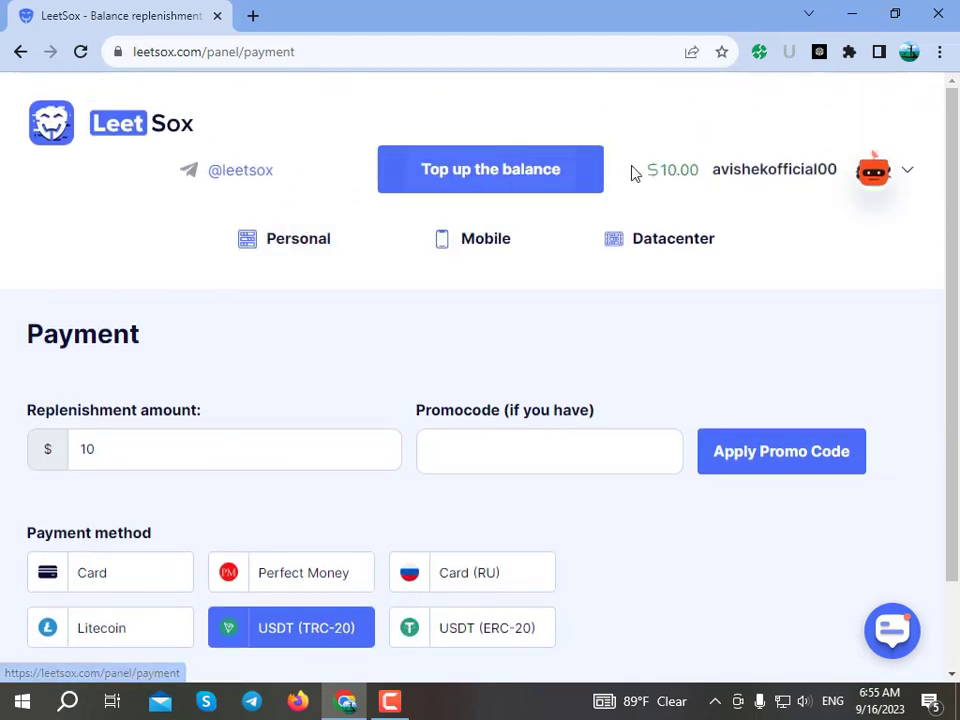
{"action": "left_click", "coordinate": [19, 52]}
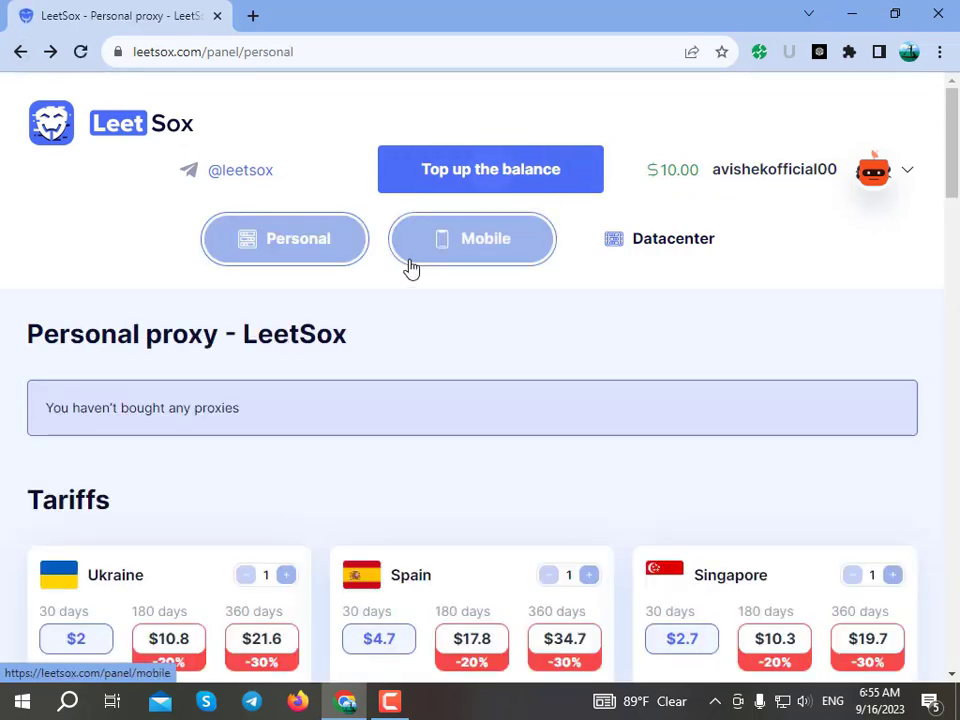
{"action": "scroll", "coordinate": [296, 305], "scroll_direction": "down", "scroll_amount": 2}
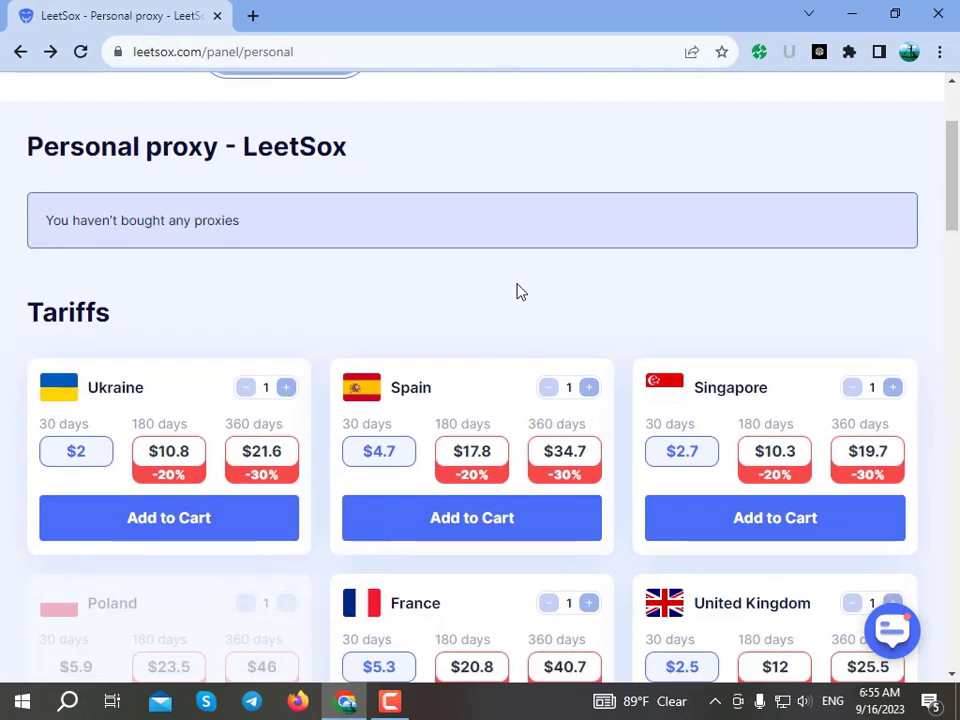
{"action": "scroll", "coordinate": [516, 289], "scroll_direction": "up", "scroll_amount": 2}
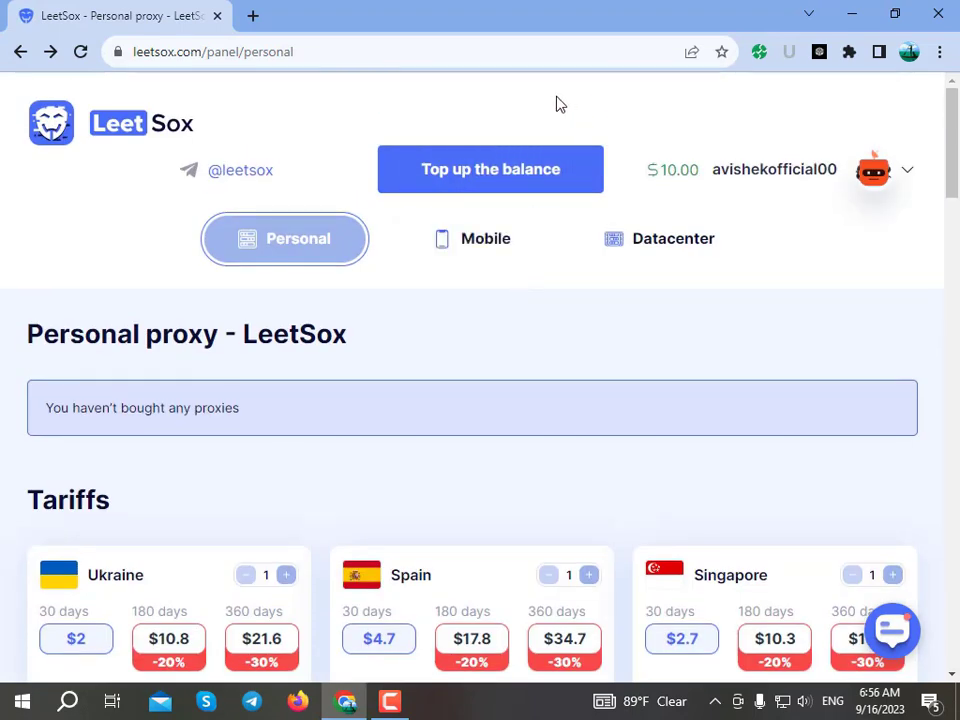
{"action": "left_click", "coordinate": [235, 178]}
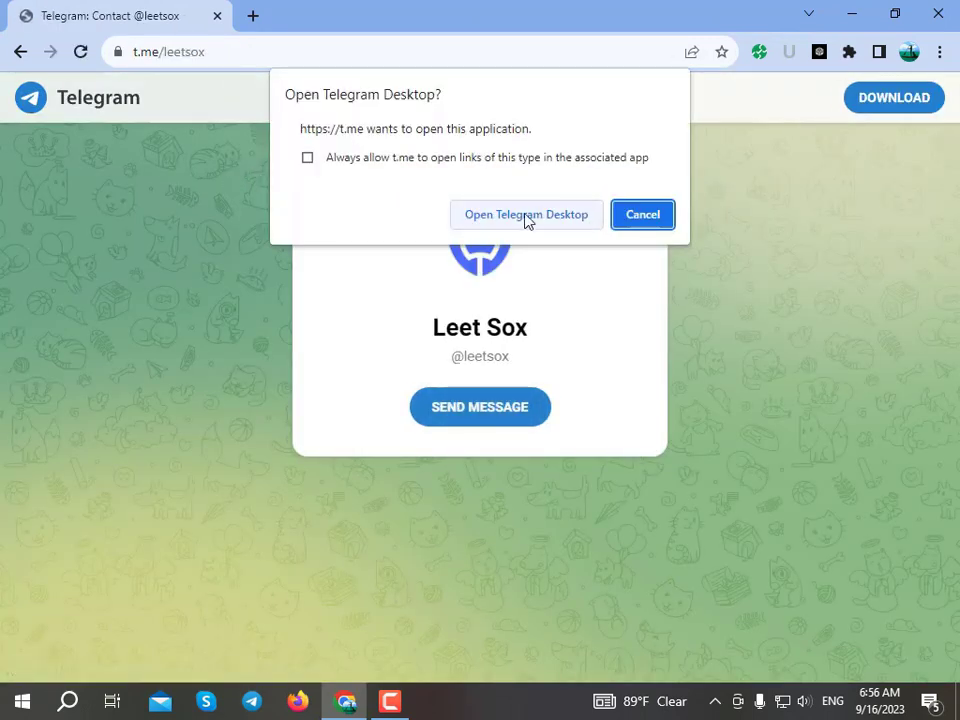
{"action": "left_click", "coordinate": [630, 214]}
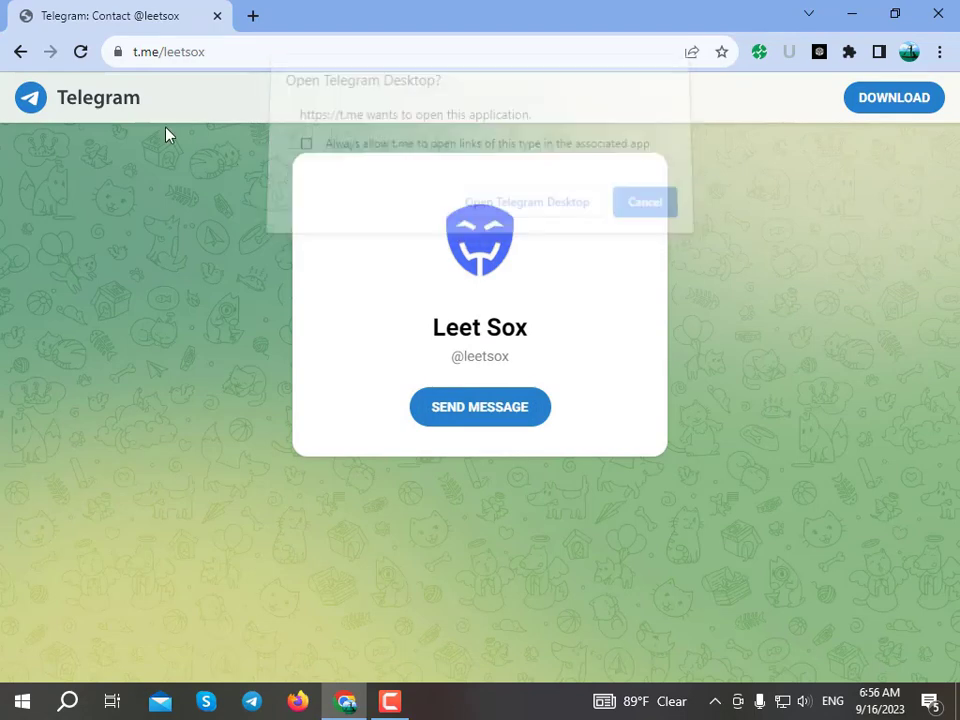
{"action": "left_click", "coordinate": [18, 54]}
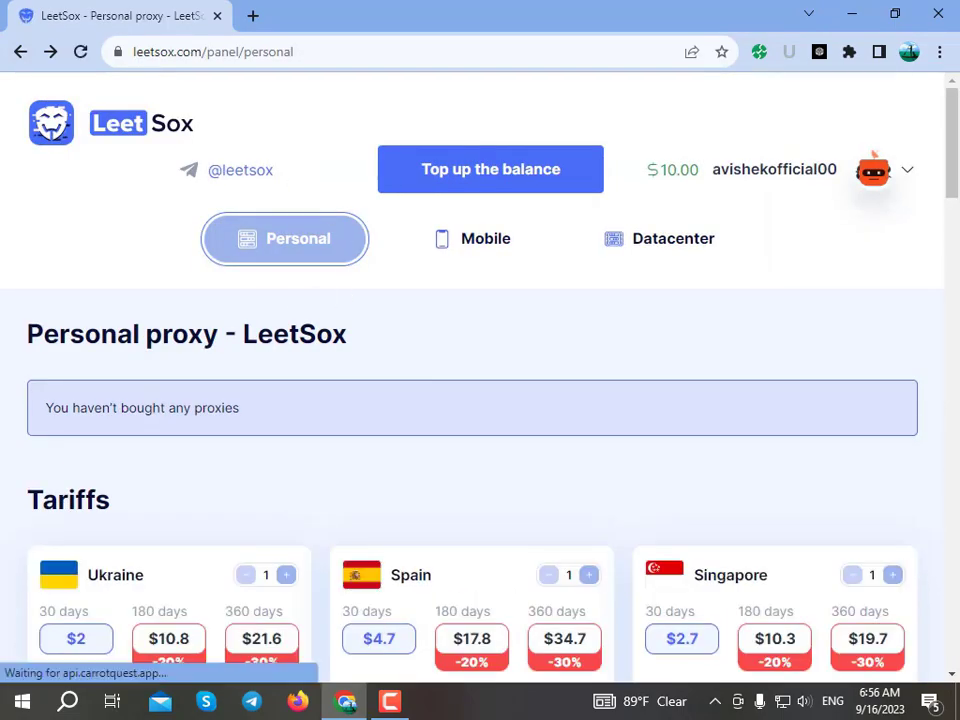
{"action": "scroll", "coordinate": [467, 373], "scroll_direction": "down", "scroll_amount": 6}
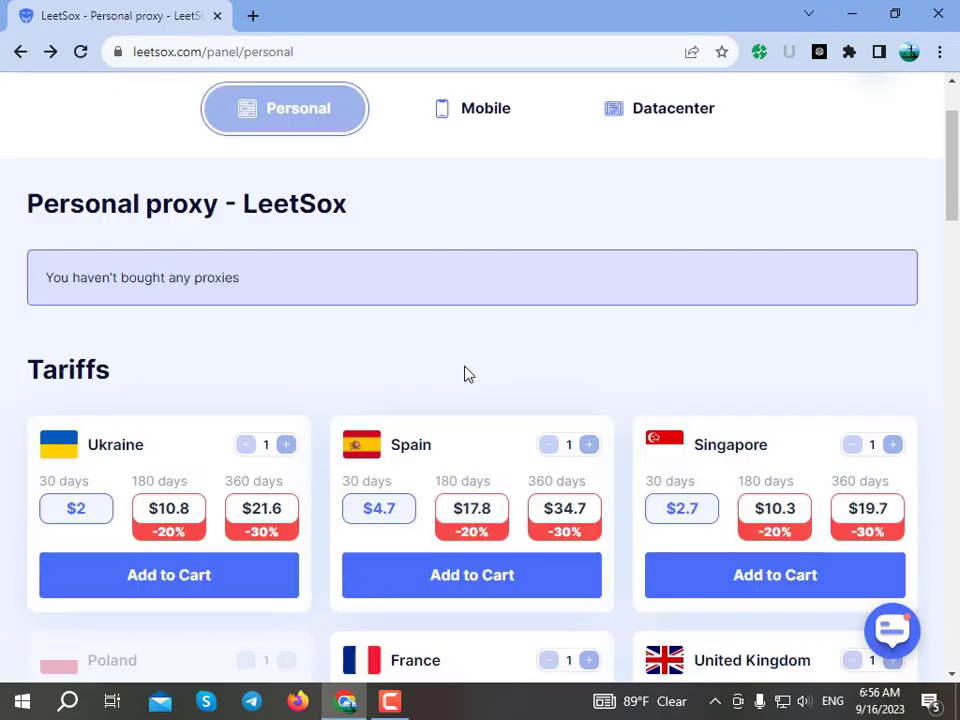
{"action": "scroll", "coordinate": [332, 270], "scroll_direction": "down", "scroll_amount": 3}
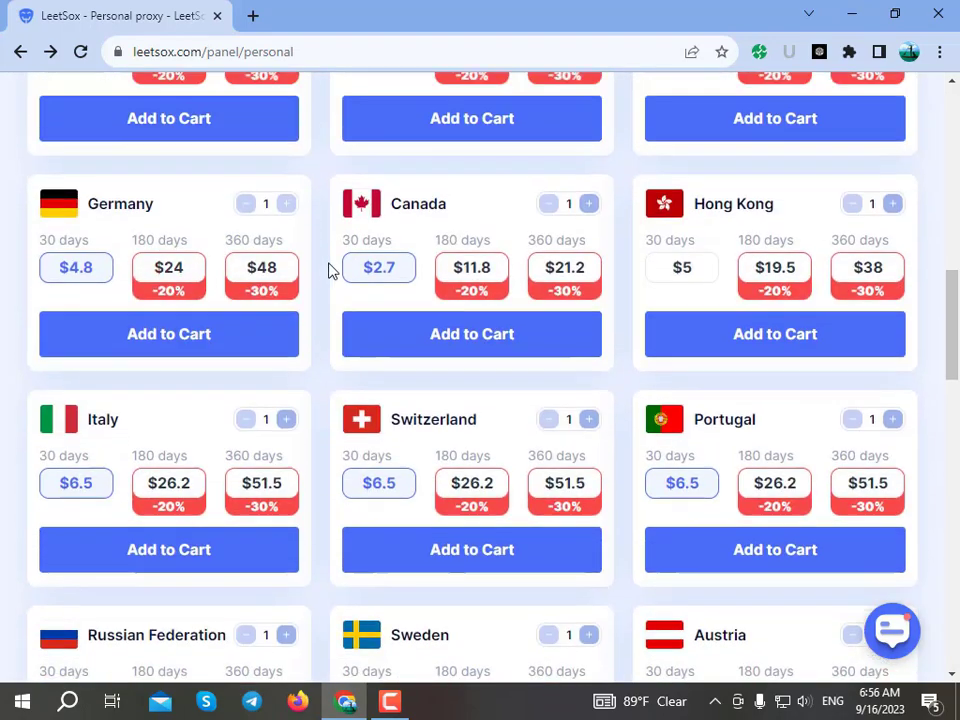
{"action": "scroll", "coordinate": [587, 253], "scroll_direction": "up", "scroll_amount": 6}
{"action": "scroll", "coordinate": [772, 252], "scroll_direction": "down", "scroll_amount": 3}
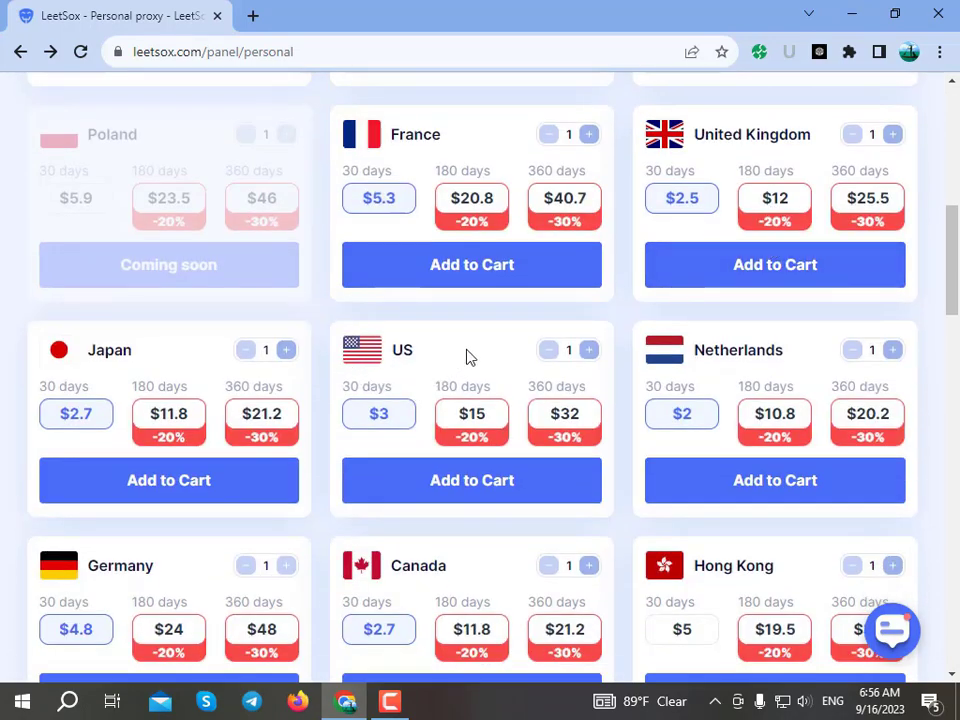
{"action": "scroll", "coordinate": [467, 358], "scroll_direction": "down", "scroll_amount": 1}
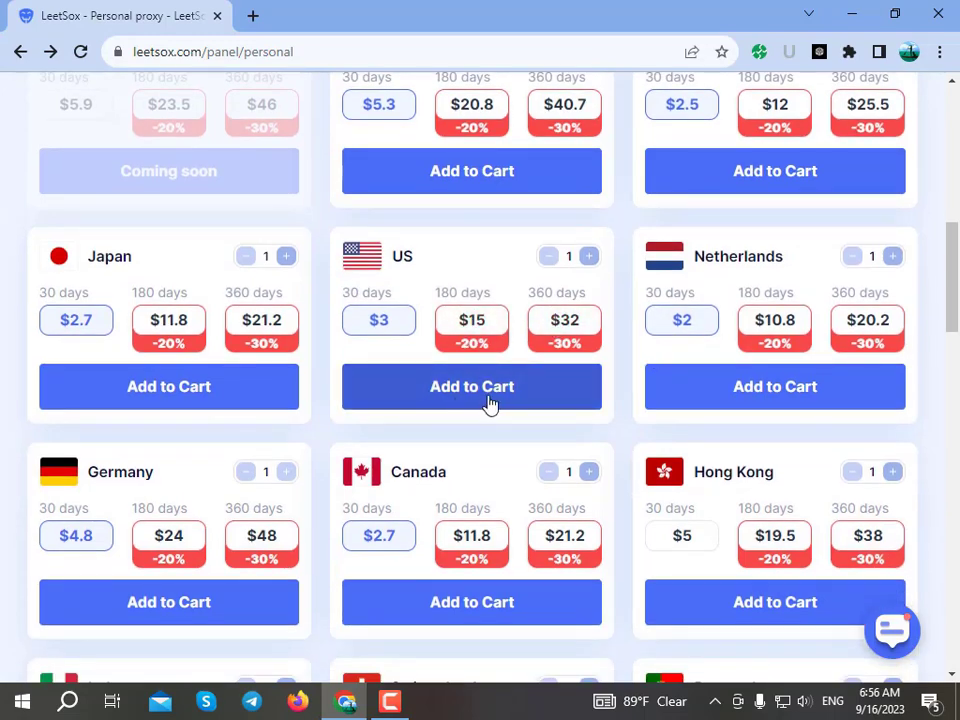
{"action": "scroll", "coordinate": [480, 370], "scroll_direction": "up", "scroll_amount": 5}
{"action": "scroll", "coordinate": [467, 330], "scroll_direction": "up", "scroll_amount": 1}
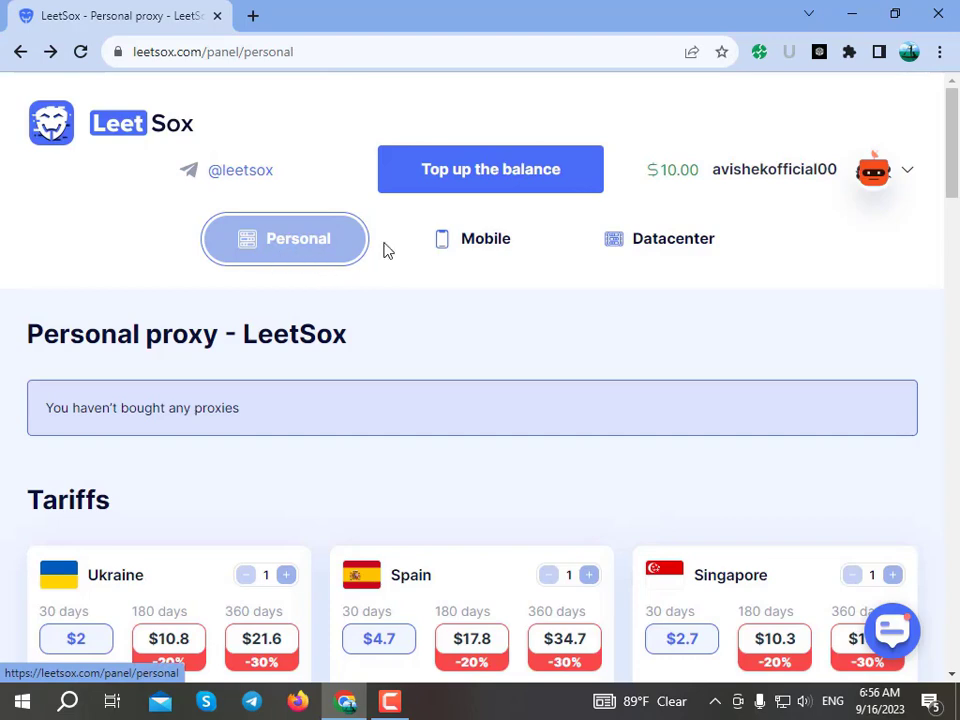
{"action": "left_click", "coordinate": [483, 244]}
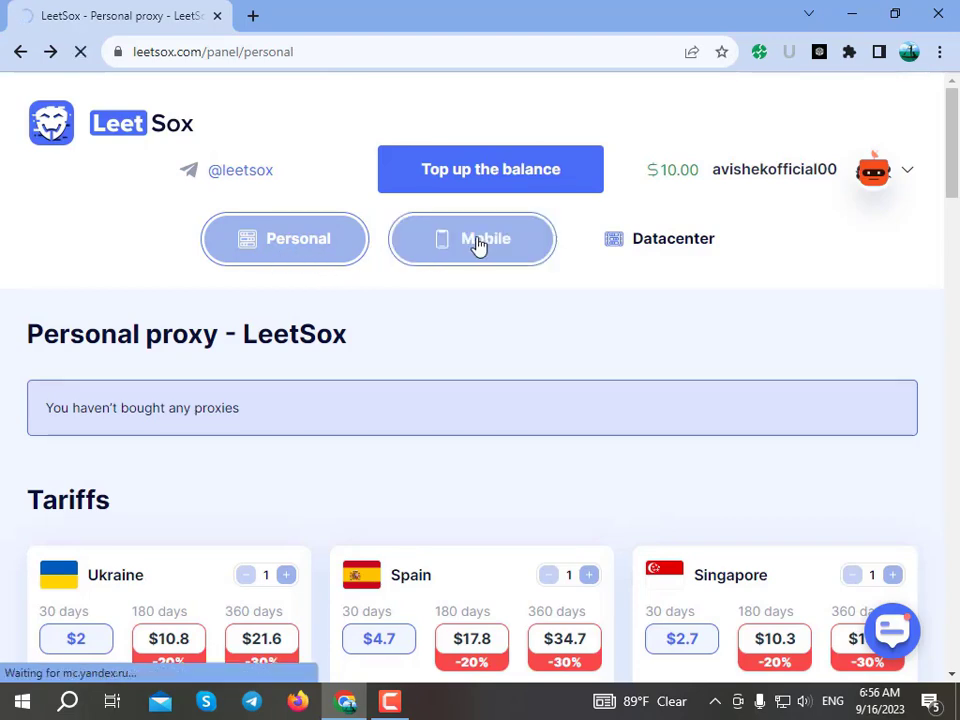
- Scroll through the USA, Germany and UK mobile tariffs, then back to the top
{"action": "scroll", "coordinate": [242, 388], "scroll_direction": "down", "scroll_amount": 4}
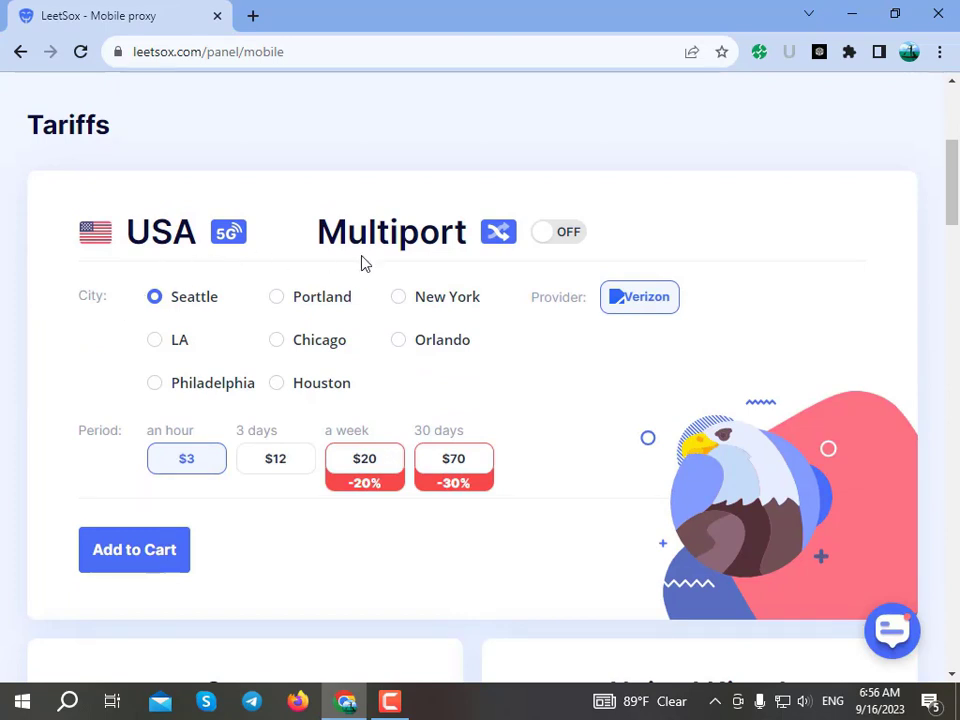
{"action": "scroll", "coordinate": [506, 302], "scroll_direction": "down", "scroll_amount": 1}
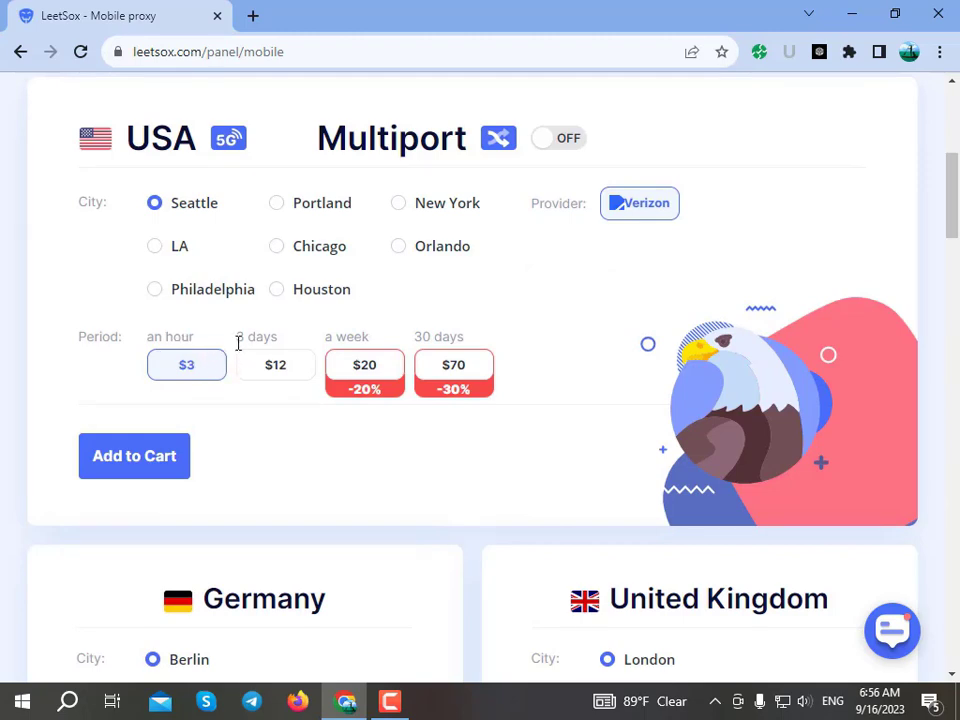
{"action": "scroll", "coordinate": [662, 360], "scroll_direction": "up", "scroll_amount": 4}
{"action": "scroll", "coordinate": [662, 360], "scroll_direction": "down", "scroll_amount": 3}
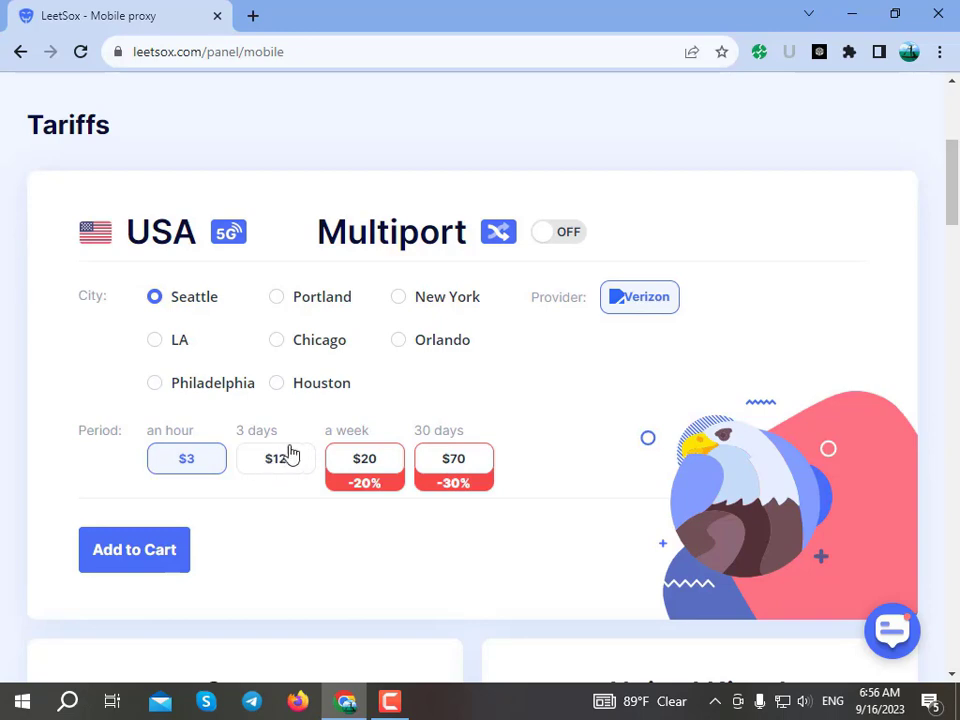
{"action": "scroll", "coordinate": [285, 271], "scroll_direction": "down", "scroll_amount": 5}
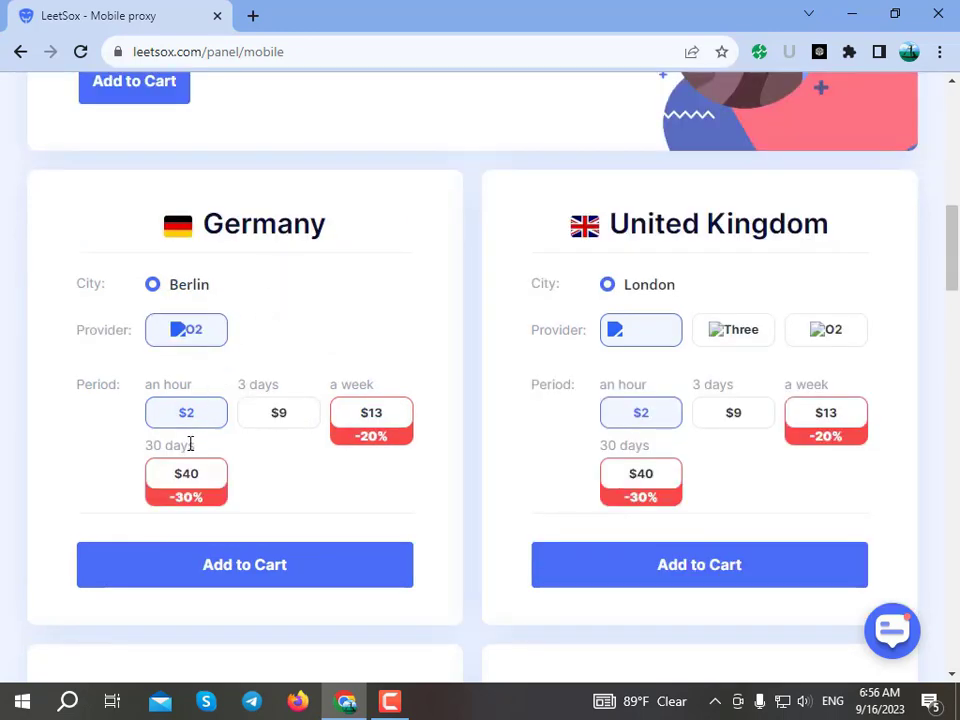
{"action": "scroll", "coordinate": [545, 410], "scroll_direction": "down", "scroll_amount": 4}
{"action": "scroll", "coordinate": [549, 408], "scroll_direction": "down", "scroll_amount": 15}
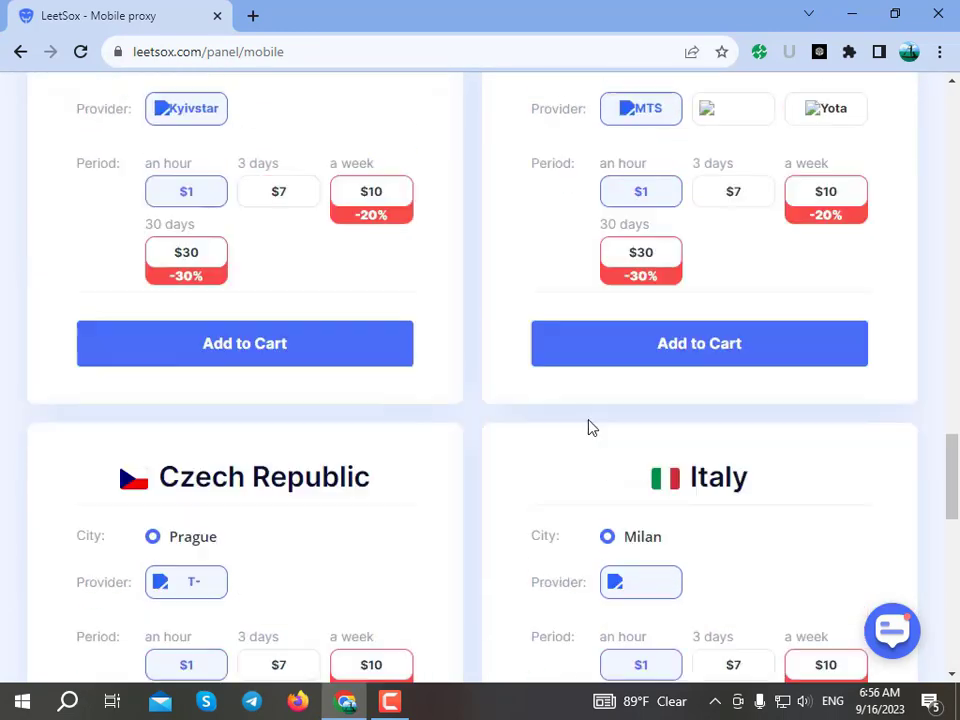
{"action": "scroll", "coordinate": [416, 393], "scroll_direction": "up", "scroll_amount": 20}
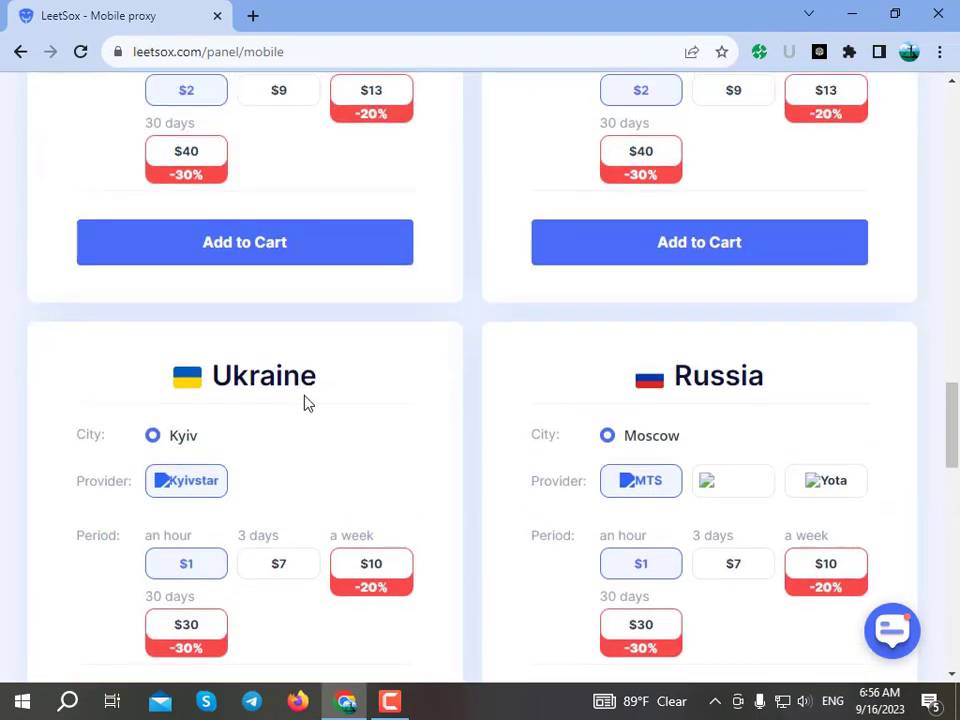
{"action": "scroll", "coordinate": [373, 398], "scroll_direction": "up", "scroll_amount": 4}
{"action": "scroll", "coordinate": [375, 384], "scroll_direction": "down", "scroll_amount": 3}
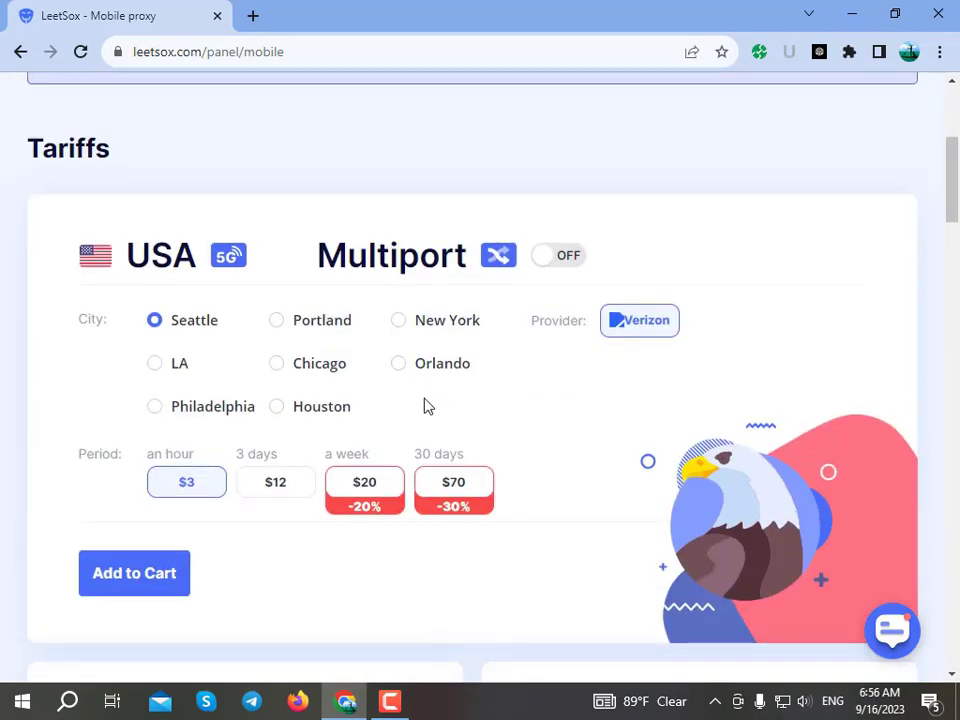
{"action": "scroll", "coordinate": [412, 403], "scroll_direction": "down", "scroll_amount": 3}
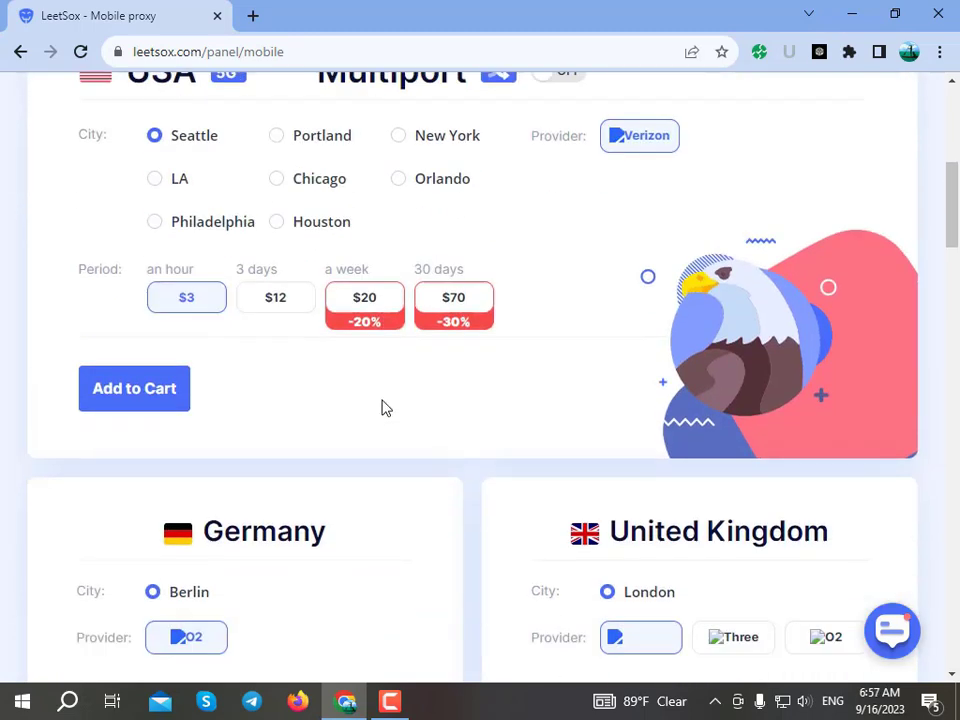
{"action": "scroll", "coordinate": [165, 520], "scroll_direction": "up", "scroll_amount": 8}
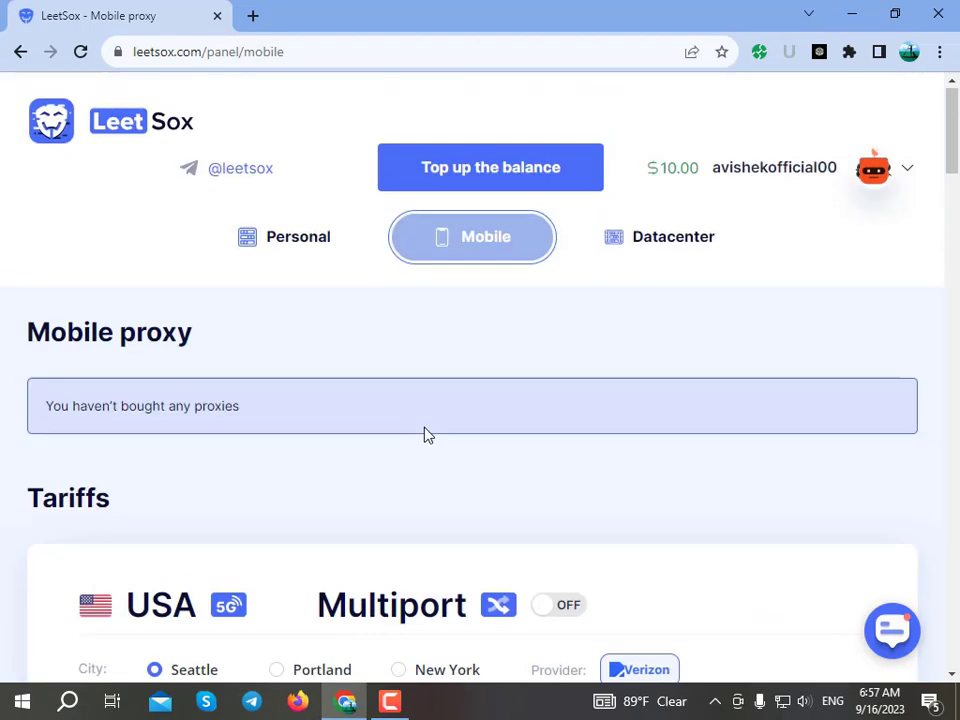
- Glance at Datacenter tariffs, then return to Personal and scroll to the country cards
{"action": "left_click", "coordinate": [676, 253]}
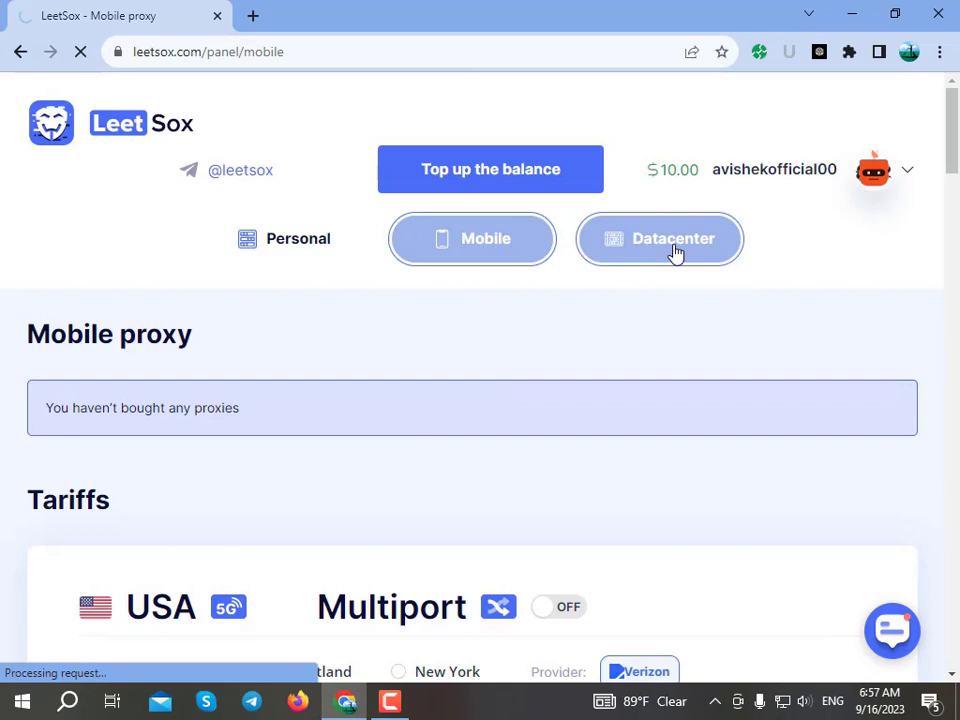
{"action": "scroll", "coordinate": [500, 450], "scroll_direction": "down", "scroll_amount": 2}
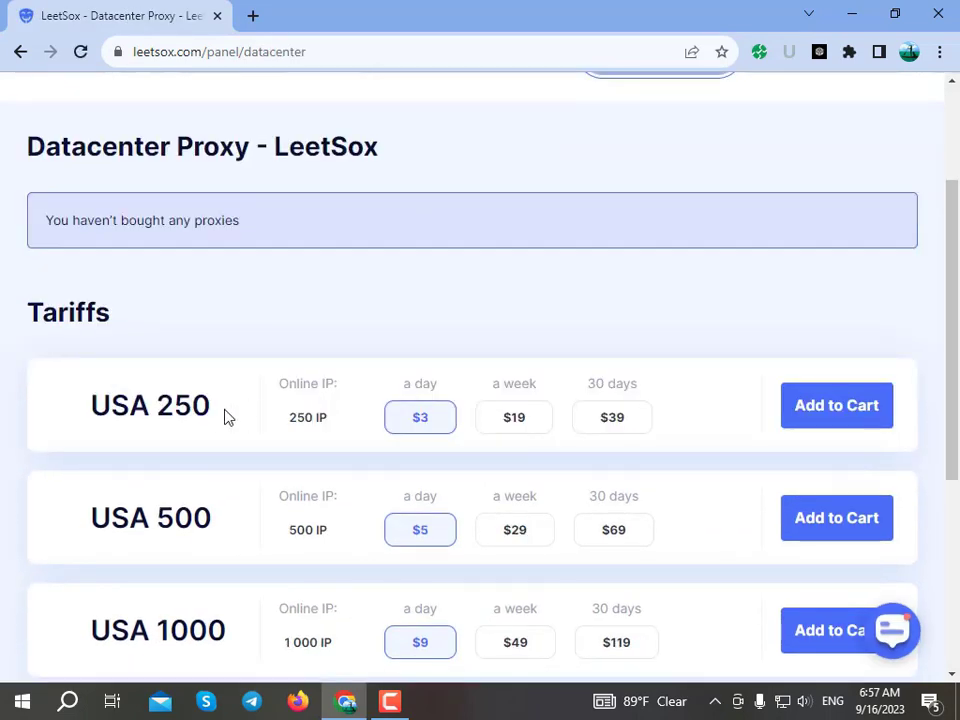
{"action": "scroll", "coordinate": [268, 438], "scroll_direction": "up", "scroll_amount": 2}
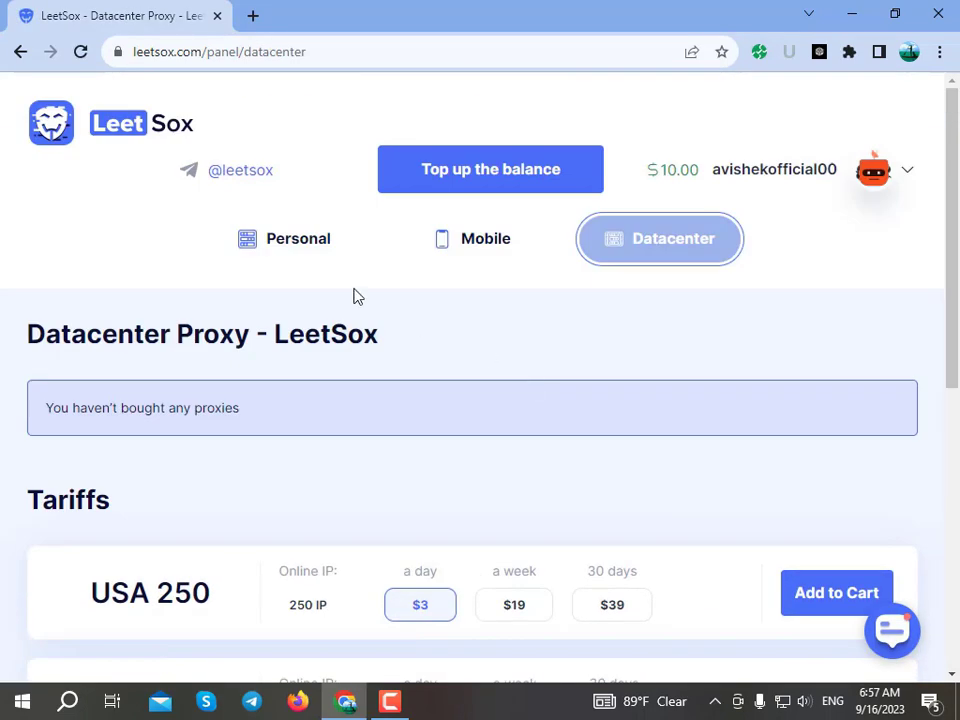
{"action": "left_click", "coordinate": [305, 257]}
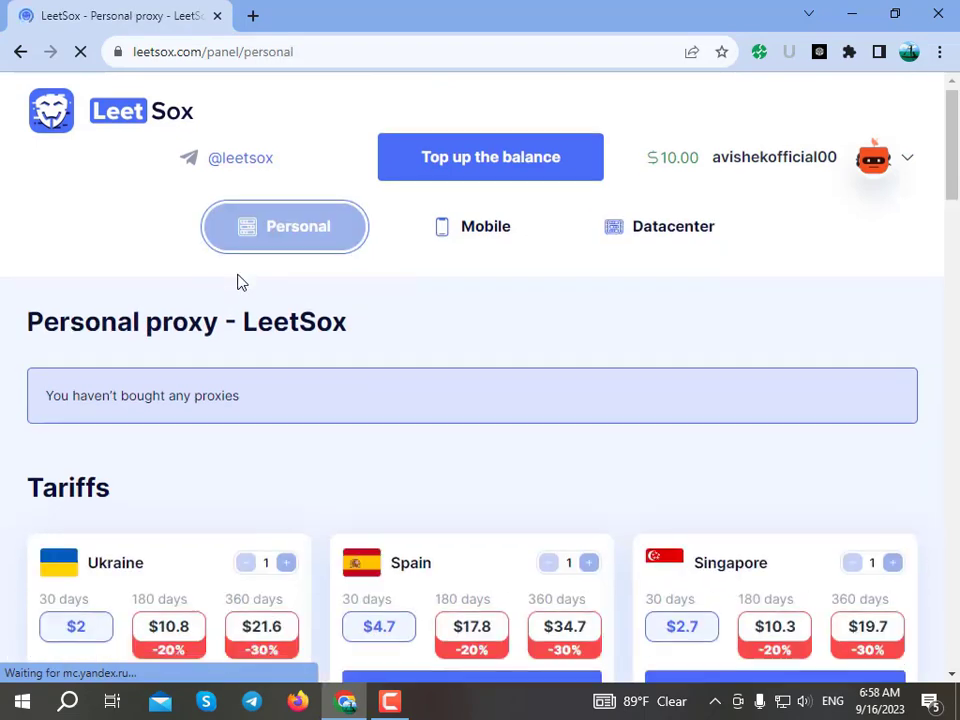
{"action": "scroll", "coordinate": [285, 283], "scroll_direction": "down", "scroll_amount": 6}
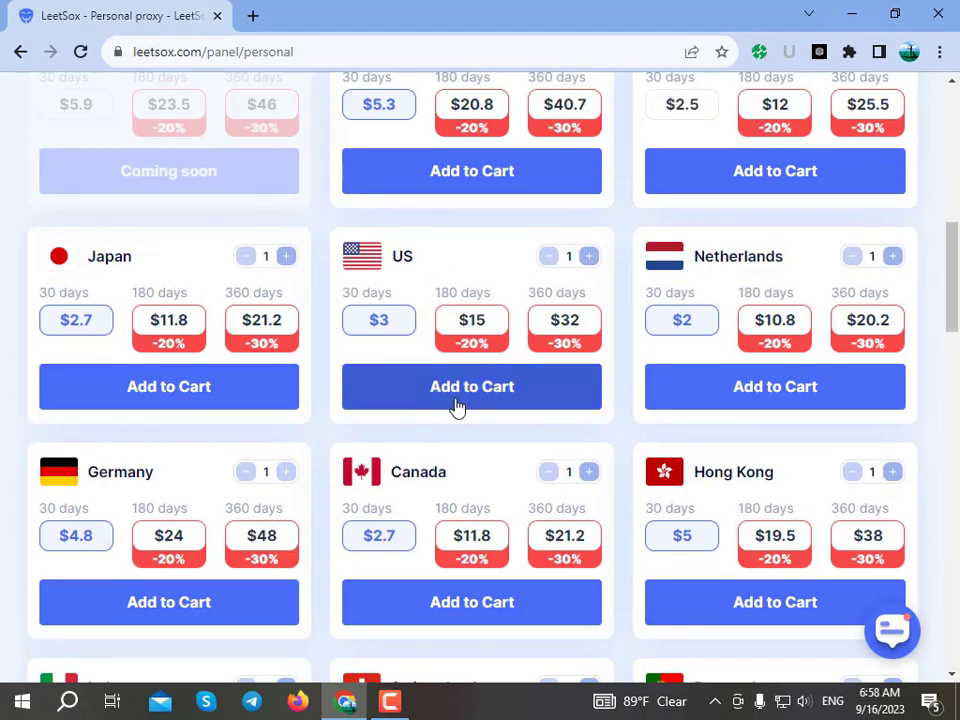
- Buy the 30-day US proxy with IP authorization, leaving a $7.00 balance
{"action": "left_click", "coordinate": [497, 390]}
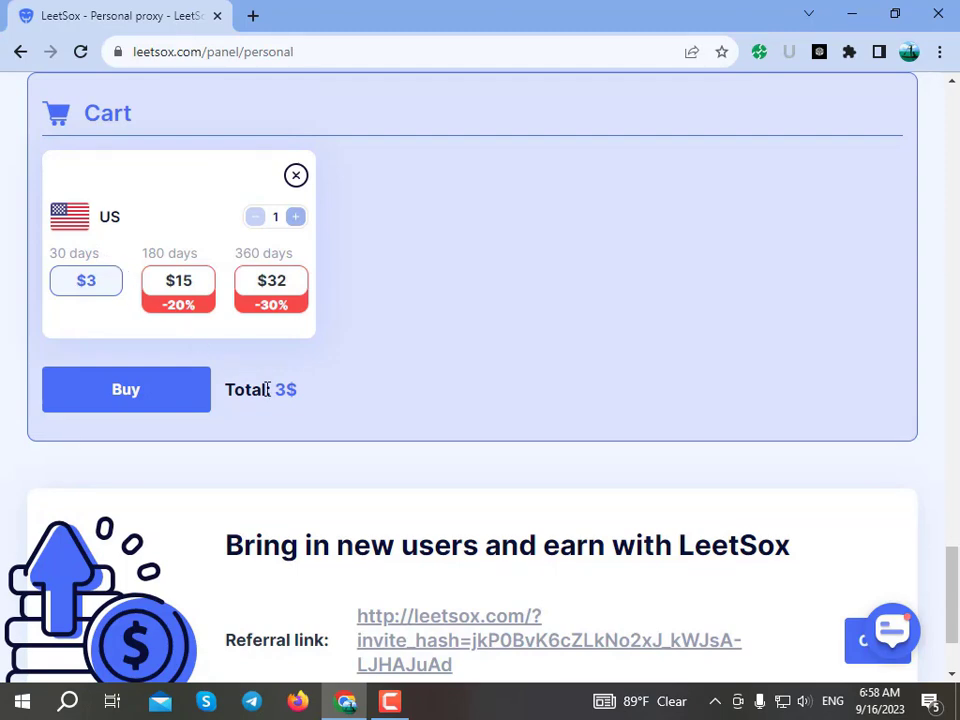
{"action": "left_click", "coordinate": [176, 396]}
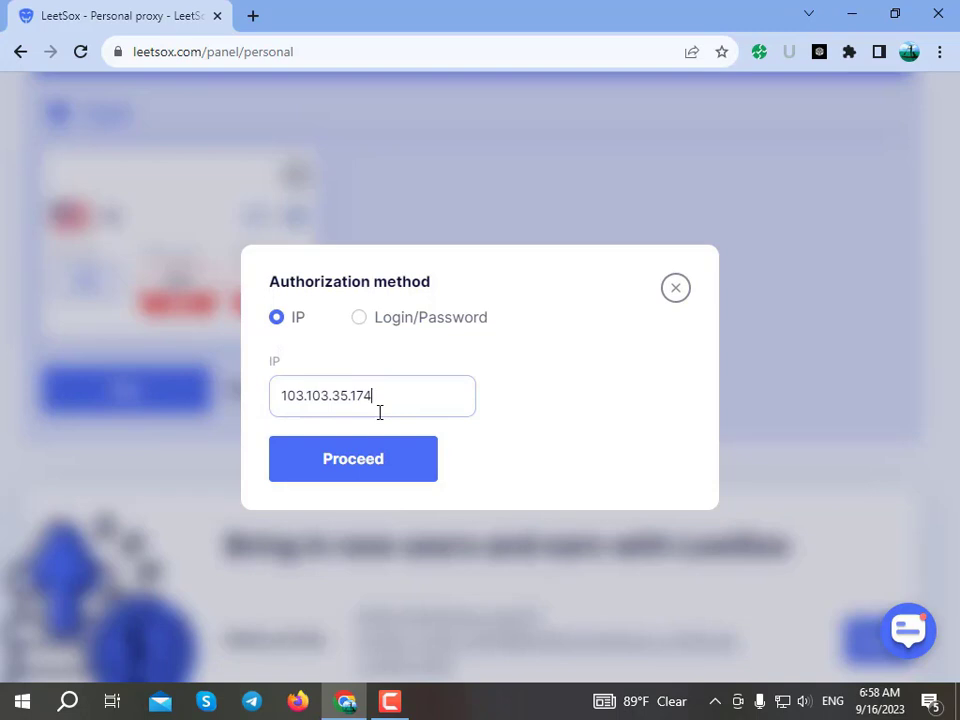
{"action": "left_click", "coordinate": [347, 473]}
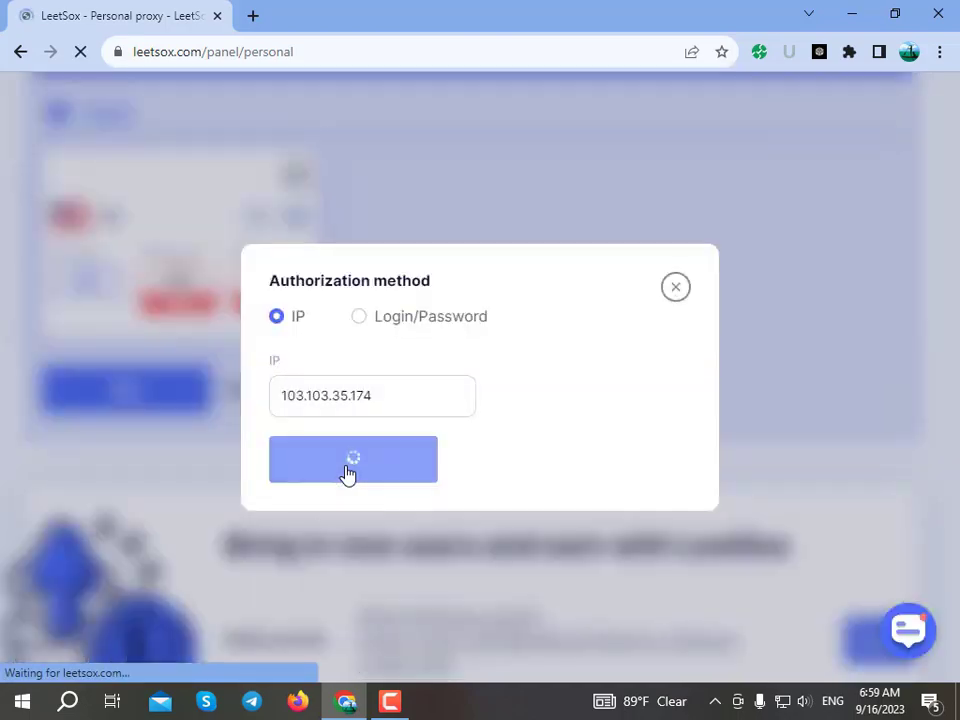
{"action": "scroll", "coordinate": [347, 473], "scroll_direction": "down", "scroll_amount": 10}
{"action": "scroll", "coordinate": [347, 473], "scroll_direction": "down", "scroll_amount": 1}
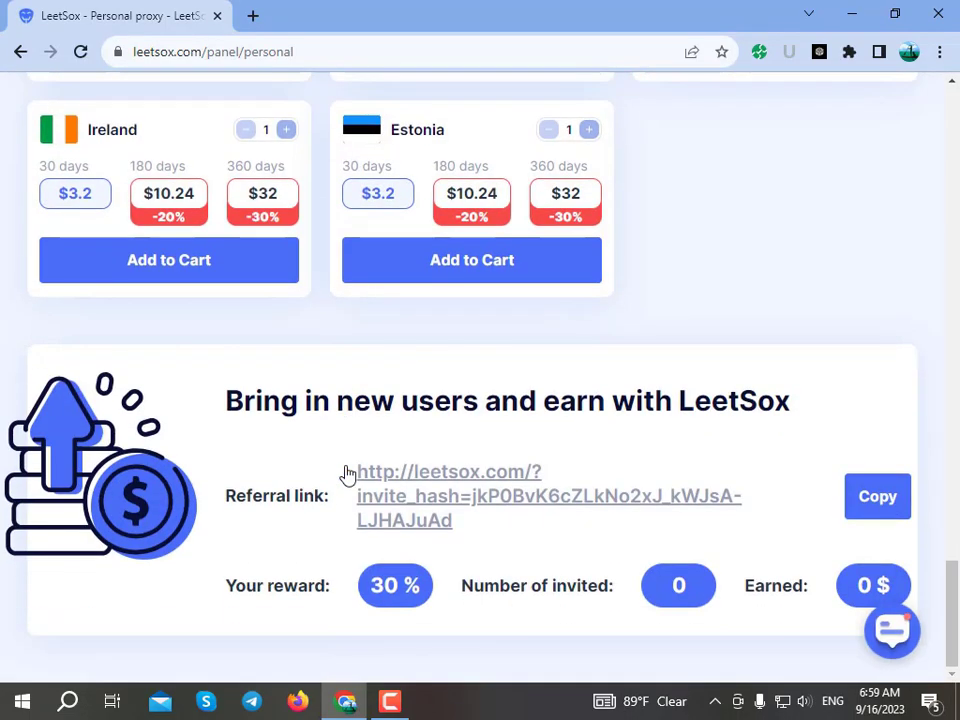
{"action": "scroll", "coordinate": [347, 473], "scroll_direction": "up", "scroll_amount": 15}
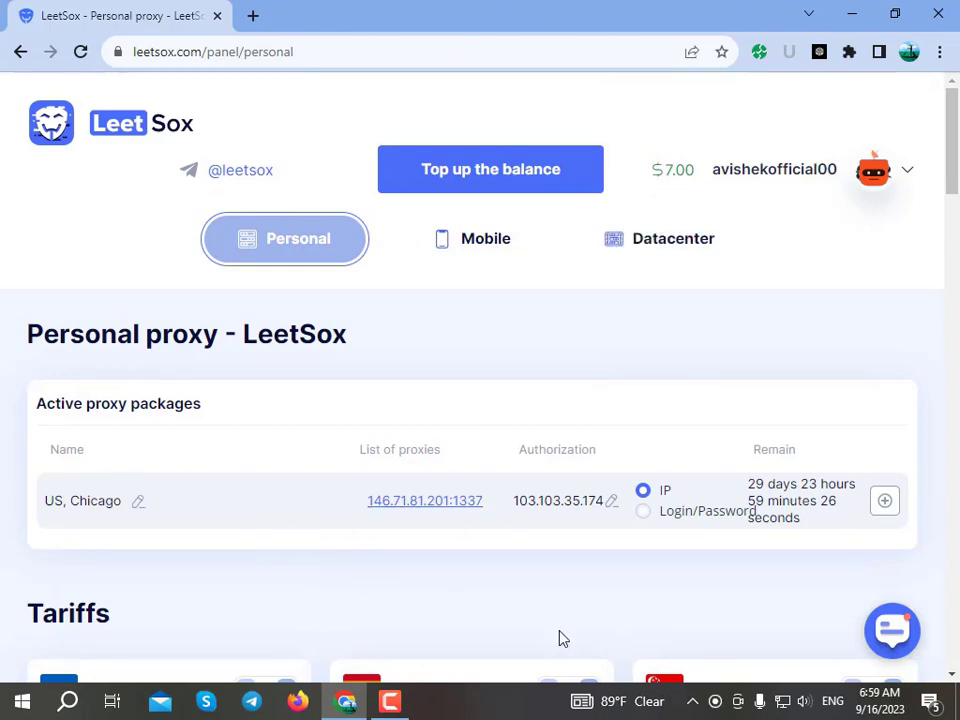
- Open the US, Chicago package name editor and cancel without renaming
{"action": "scroll", "coordinate": [812, 405], "scroll_direction": "down", "scroll_amount": 1}
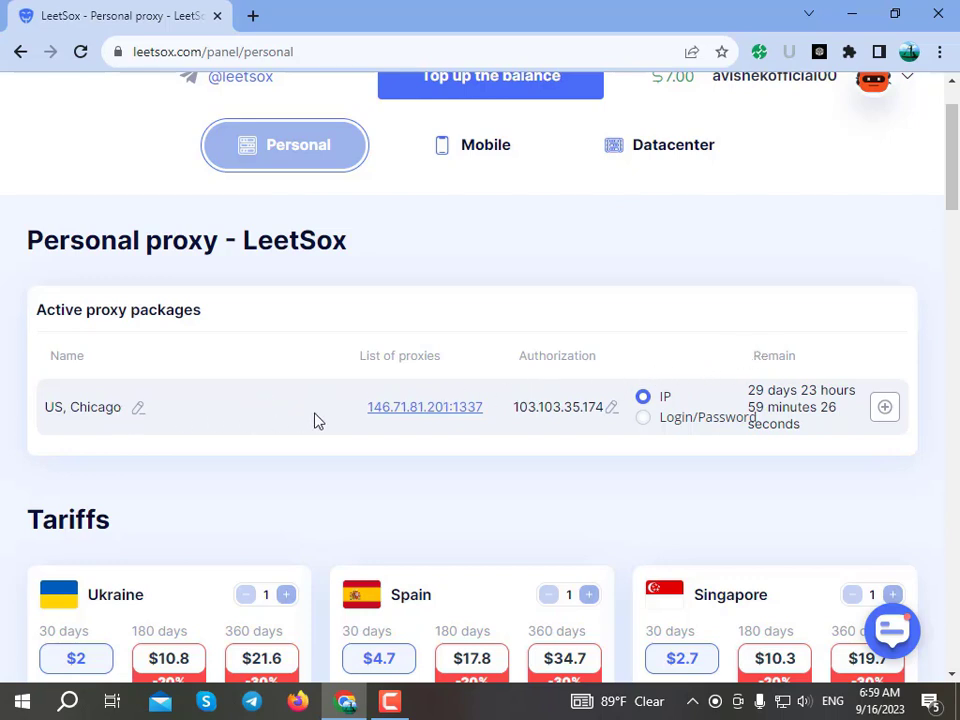
{"action": "left_click", "coordinate": [138, 407]}
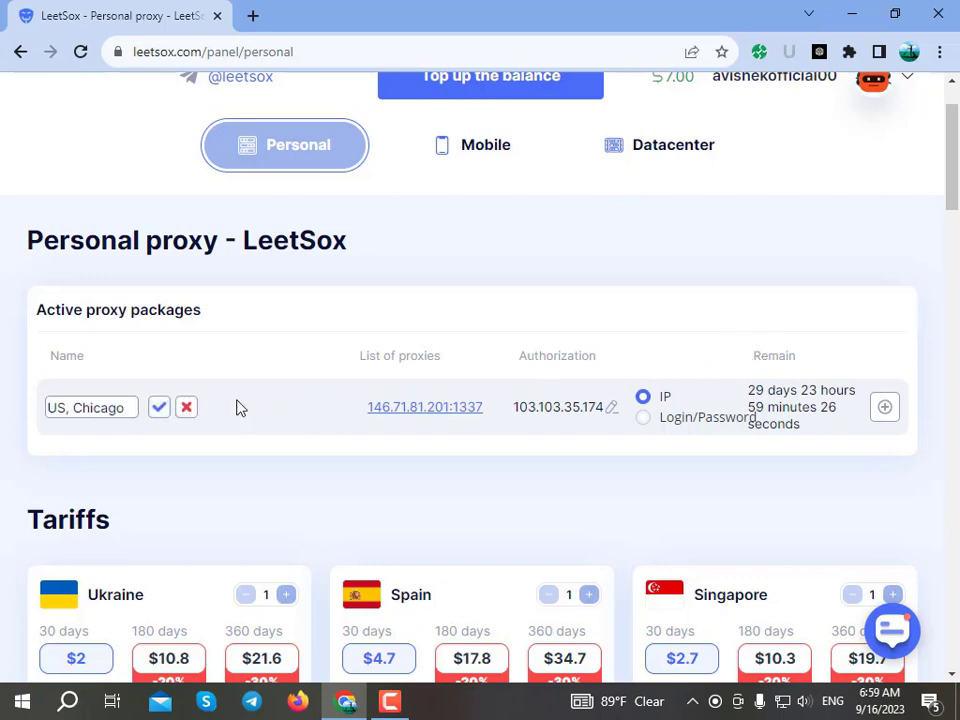
{"action": "left_click", "coordinate": [188, 408]}
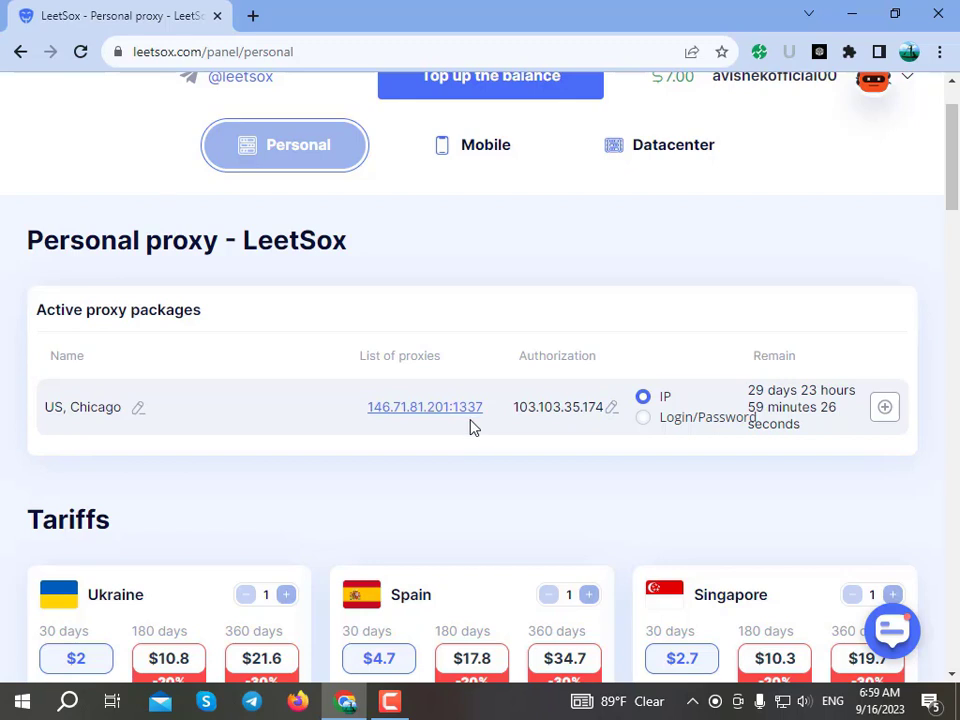
- Inspect the authorized IP, close it unchanged, and copy proxy address 146.71.81.201:1337
{"action": "left_click", "coordinate": [612, 412]}
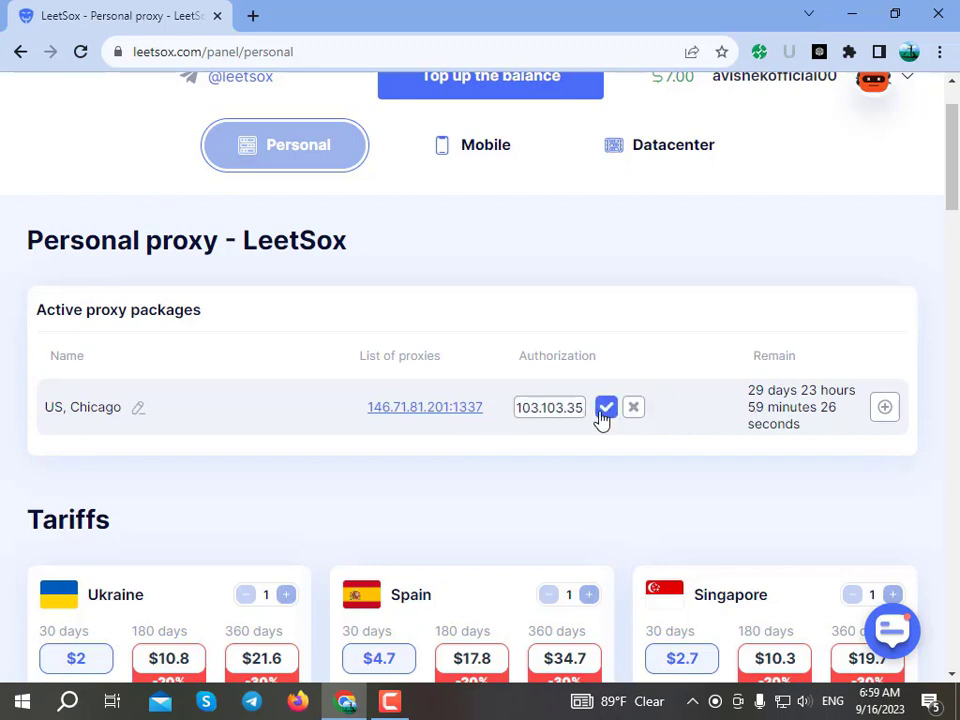
{"action": "left_click_drag", "start_coordinate": [561, 407], "coordinate": [579, 414]}
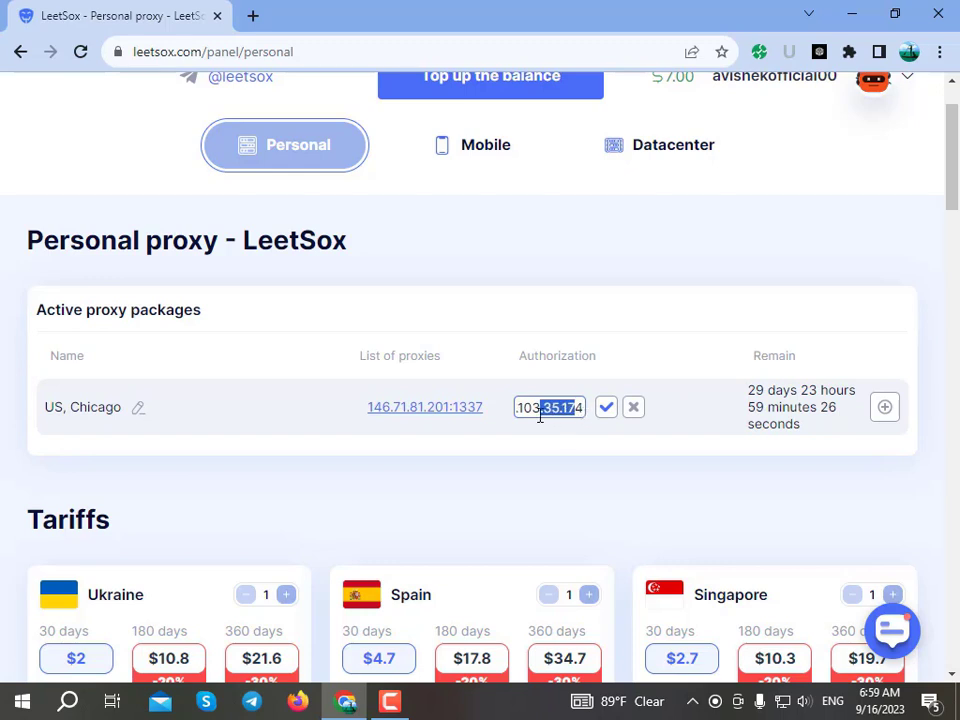
{"action": "left_click", "coordinate": [531, 407]}
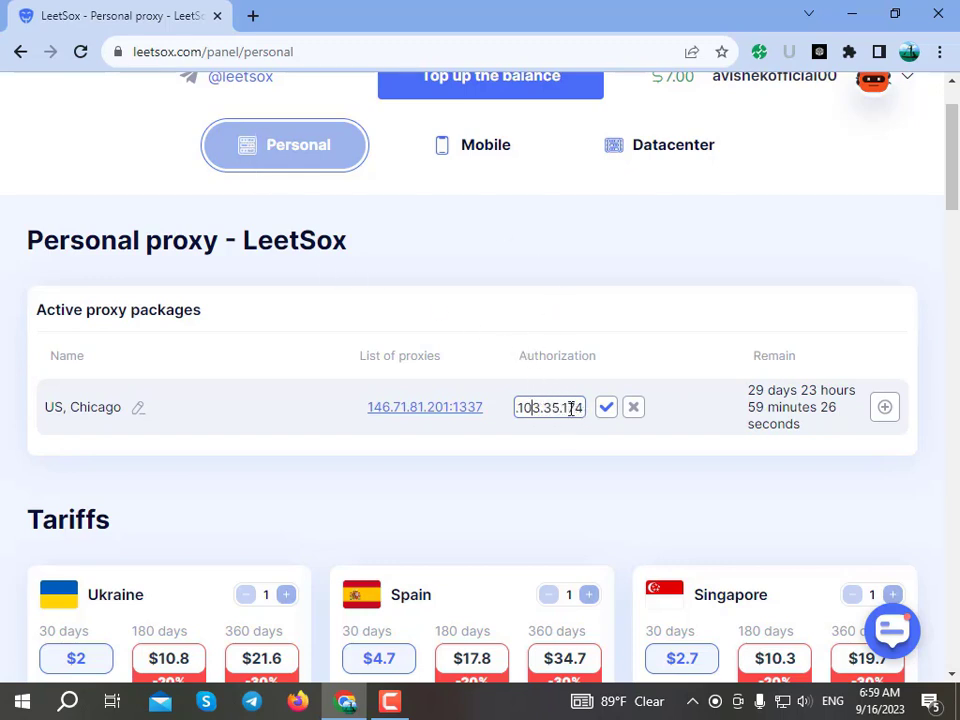
{"action": "left_click_drag", "start_coordinate": [571, 408], "coordinate": [589, 420]}
{"action": "left_click", "coordinate": [535, 405]}
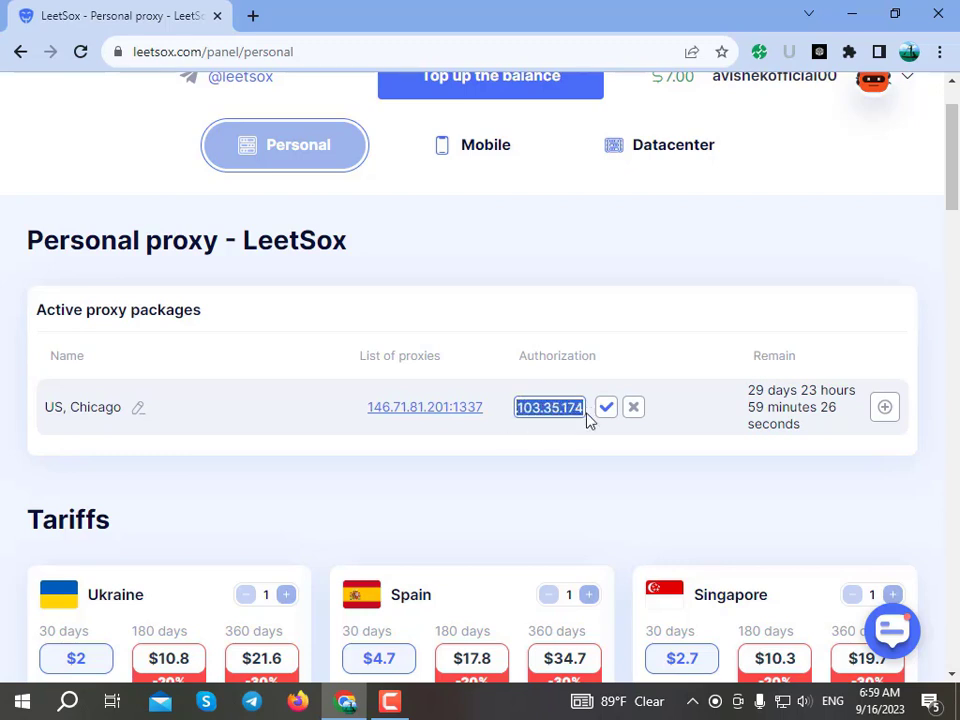
{"action": "left_click", "coordinate": [568, 413]}
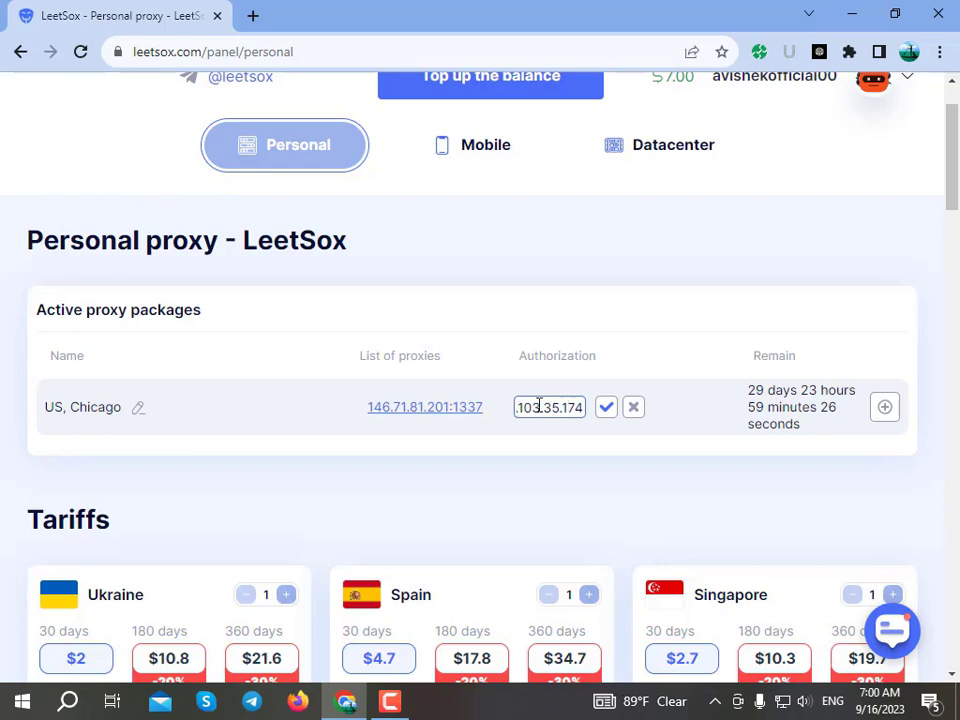
{"action": "left_click_drag", "start_coordinate": [555, 412], "coordinate": [586, 418]}
{"action": "left_click", "coordinate": [537, 408]}
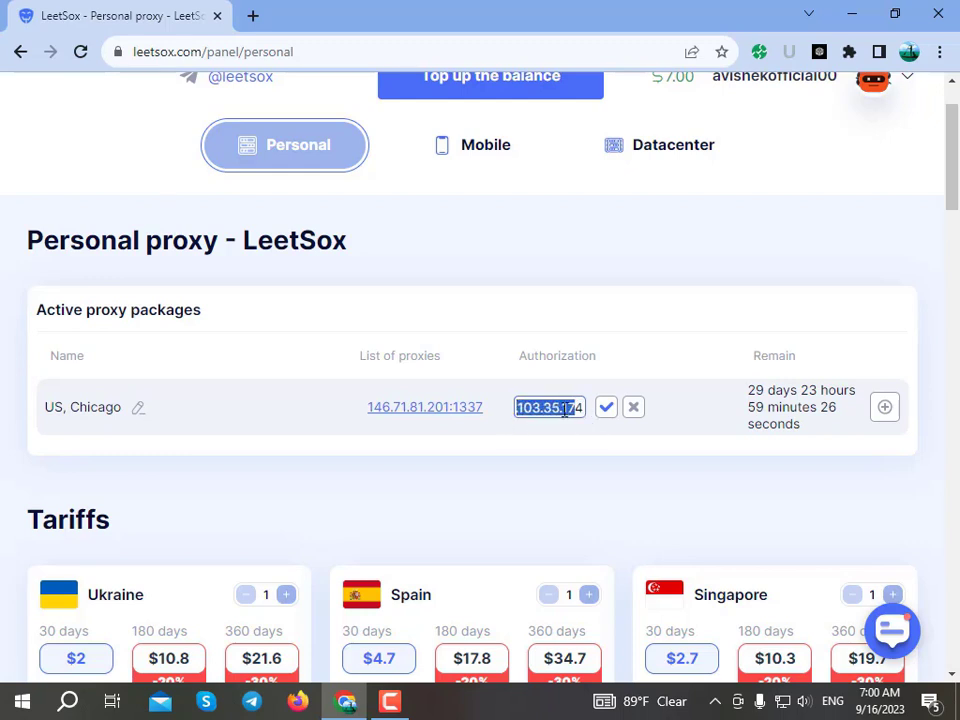
{"action": "left_click", "coordinate": [565, 408]}
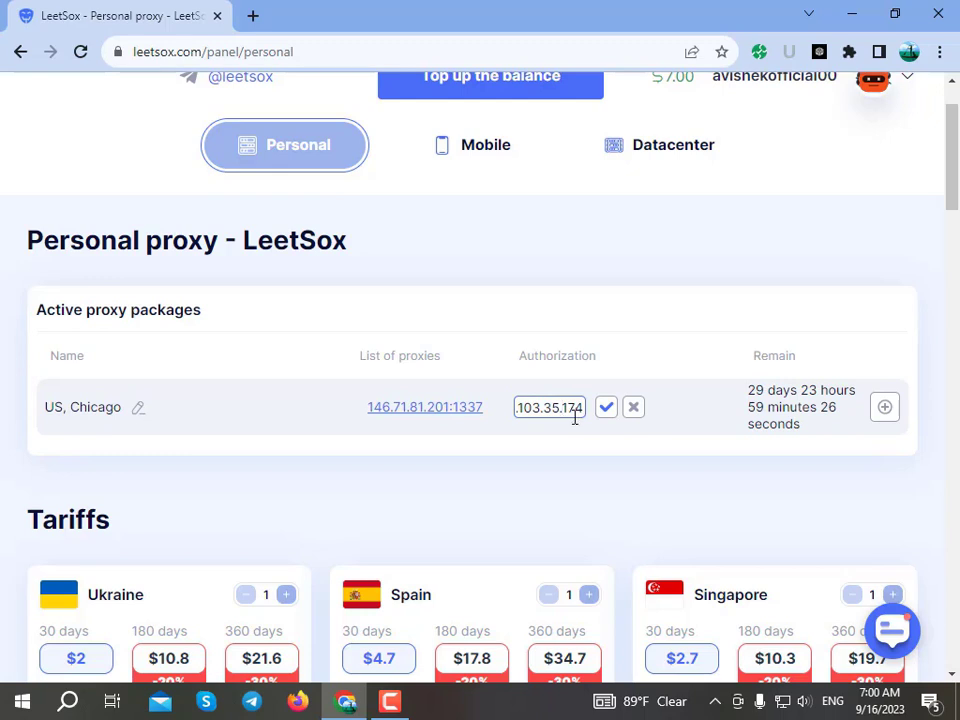
{"action": "left_click", "coordinate": [633, 407]}
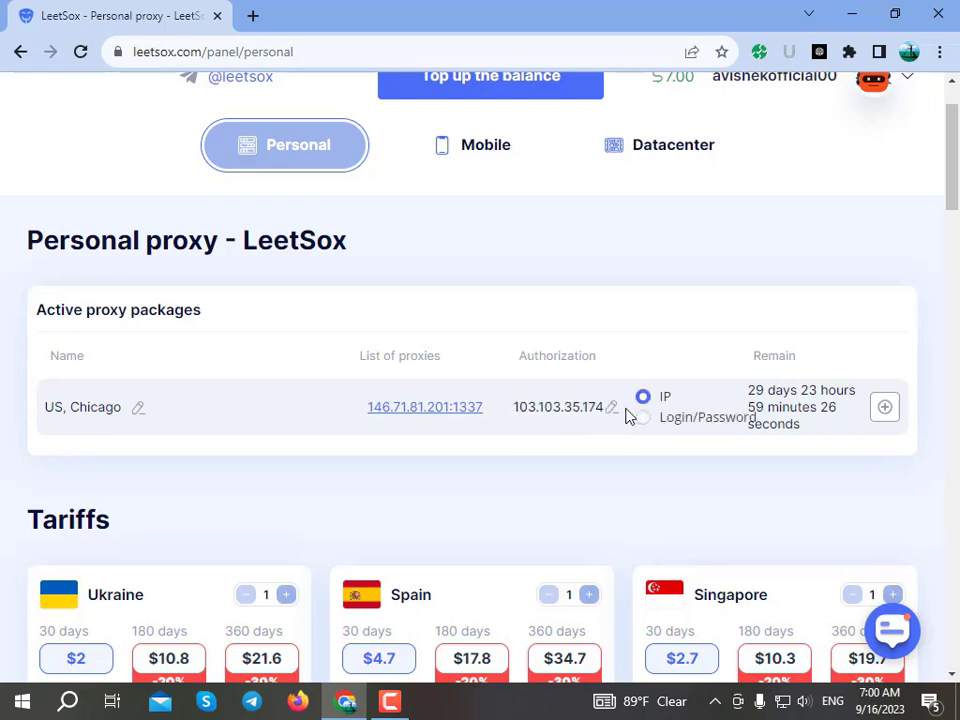
{"action": "left_click", "coordinate": [461, 418]}
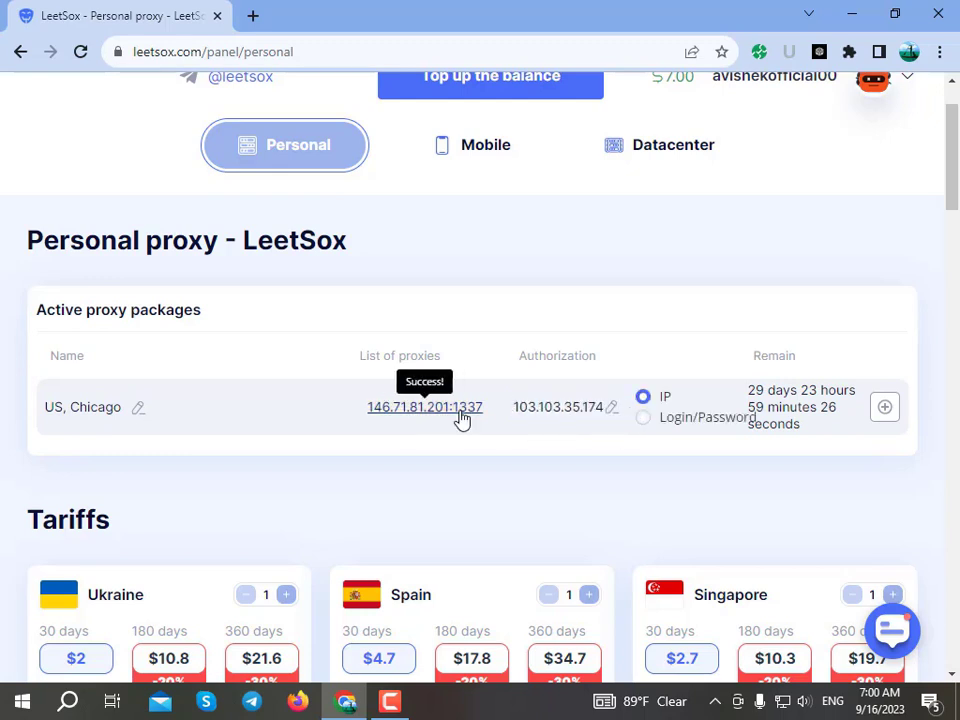
- Launch ixBrowser and start a new Blank Page profile titled 44
{"action": "left_click", "coordinate": [851, 14]}
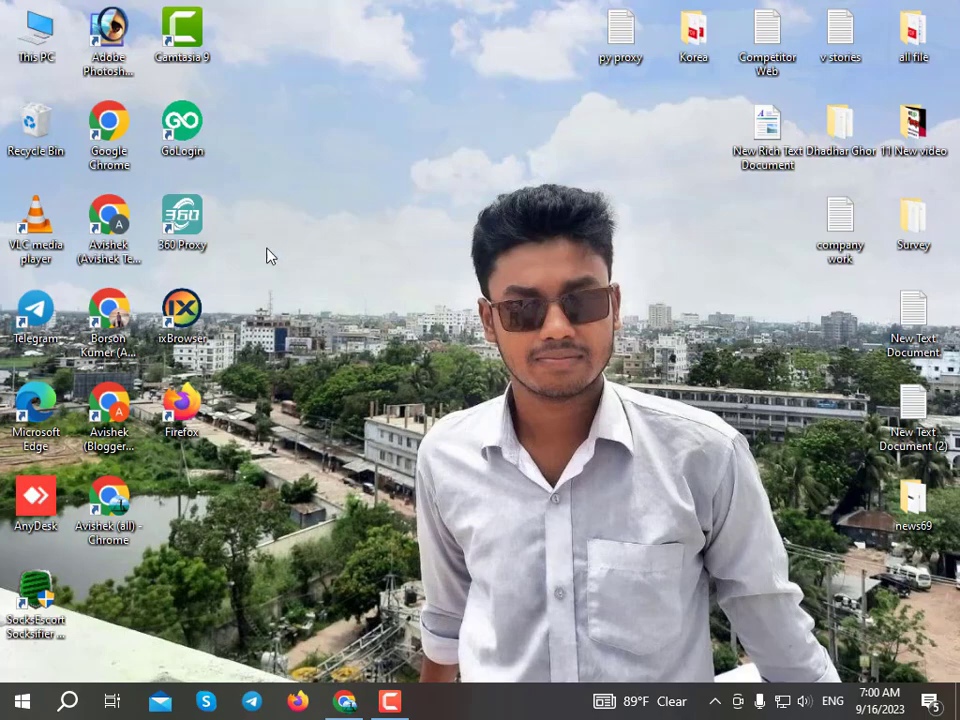
{"action": "double_click", "coordinate": [181, 309]}
{"action": "left_click", "coordinate": [264, 156]}
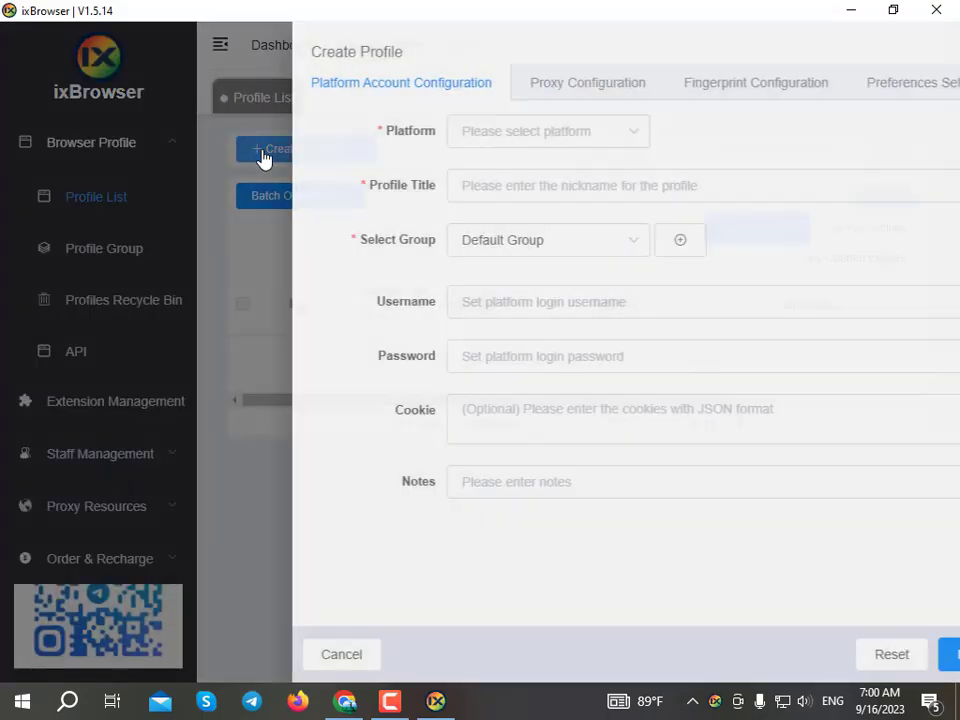
{"action": "left_click", "coordinate": [422, 135]}
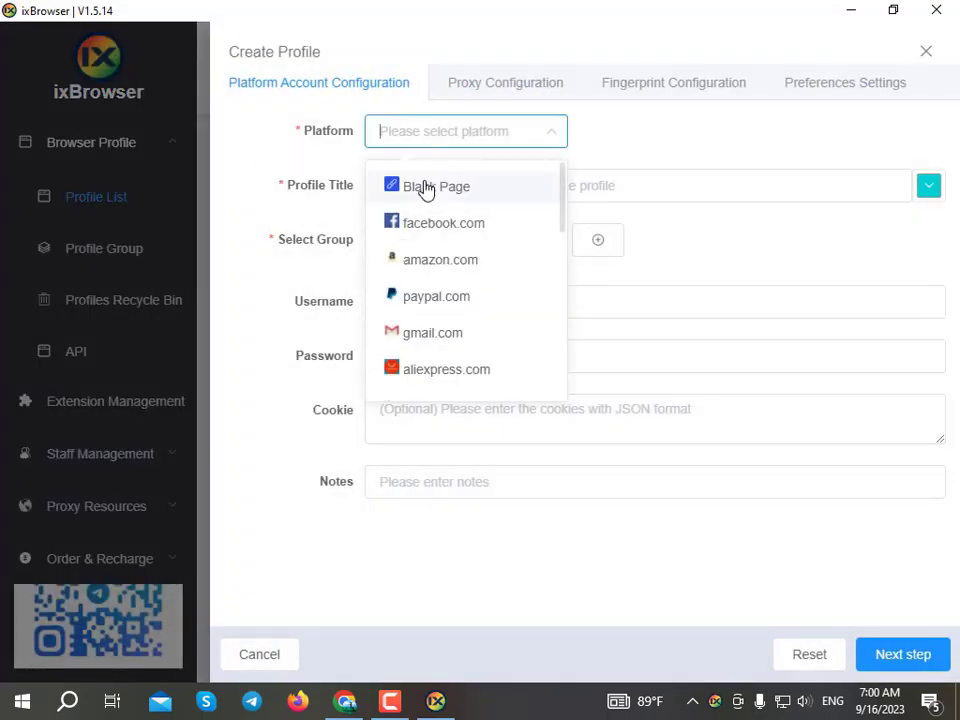
{"action": "left_click", "coordinate": [426, 186]}
{"action": "left_click", "coordinate": [435, 194]}
{"action": "type", "text": "44"}
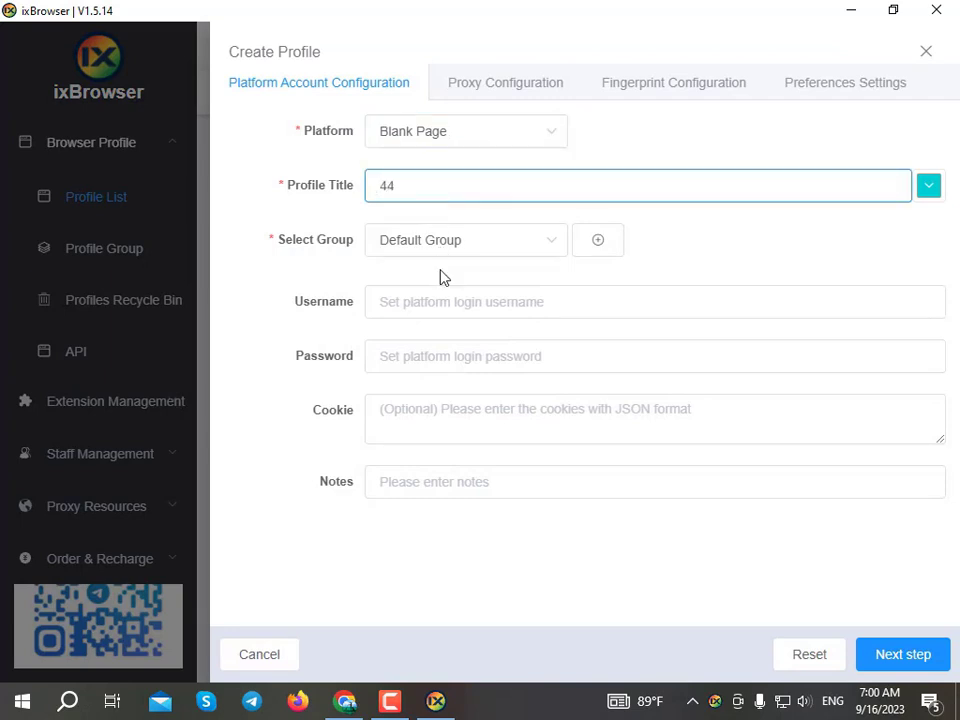
{"action": "left_click", "coordinate": [441, 303]}
{"action": "type", "text": "44"}
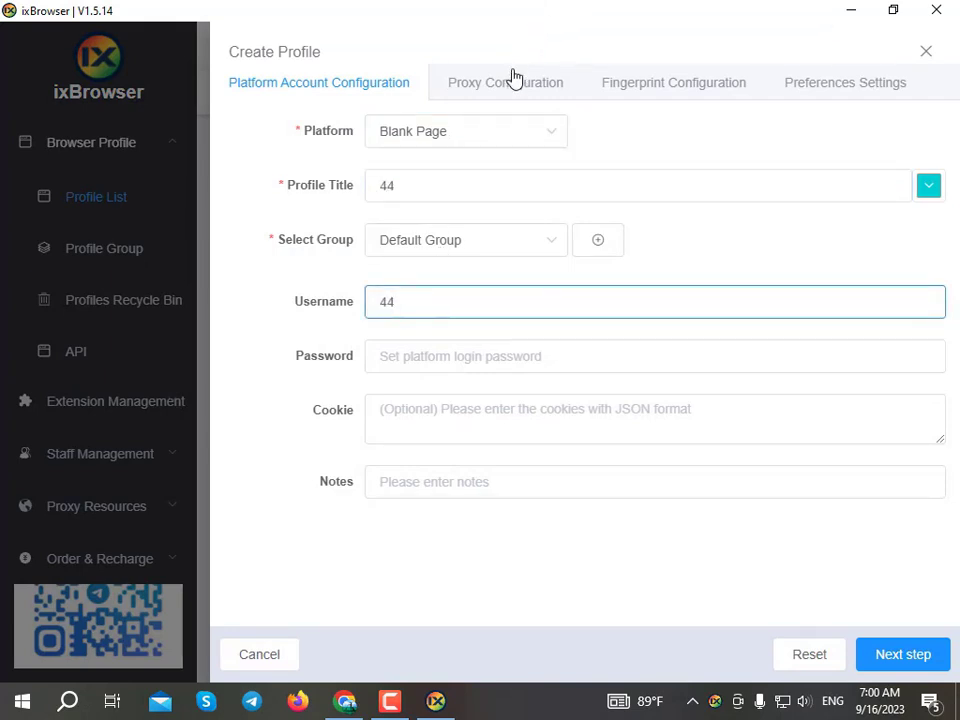
- Set a SOCKS5 proxy with 146.71.81.201:1337 and run Proxy Detection, which fails
{"action": "left_click", "coordinate": [484, 86]}
{"action": "left_click", "coordinate": [455, 345]}
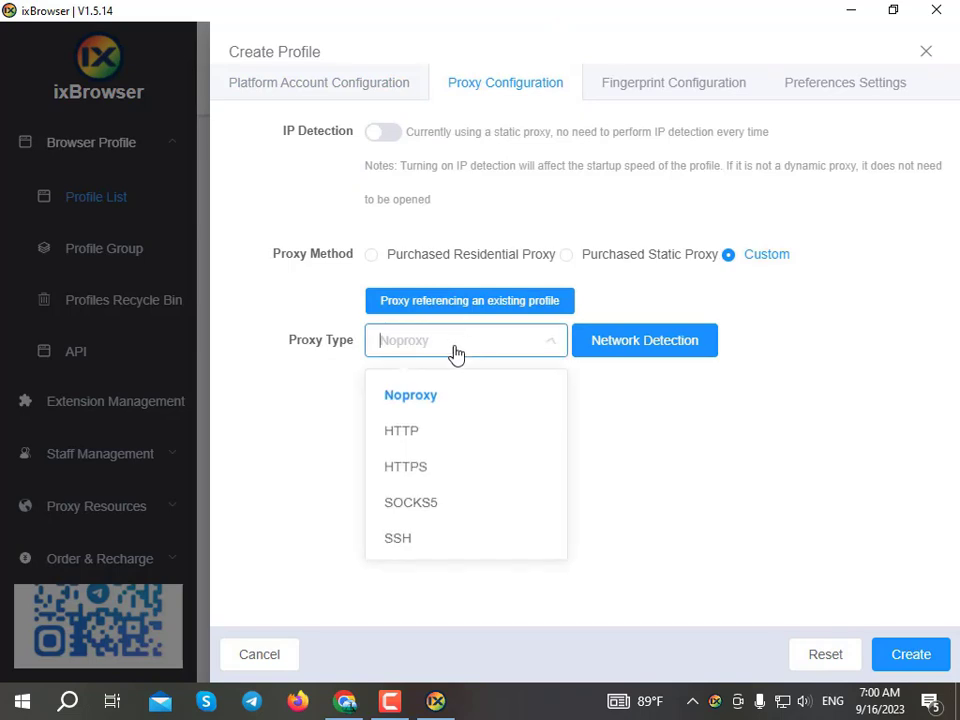
{"action": "left_click", "coordinate": [433, 510]}
{"action": "left_click", "coordinate": [430, 394]}
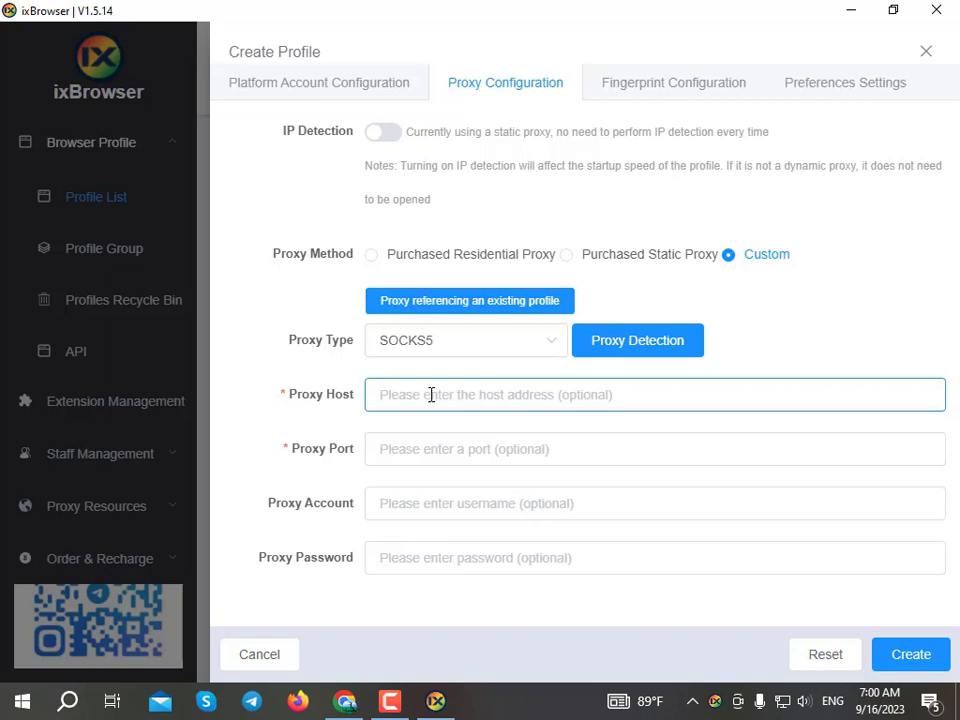
{"action": "type", "text": "146.71.80.201"}
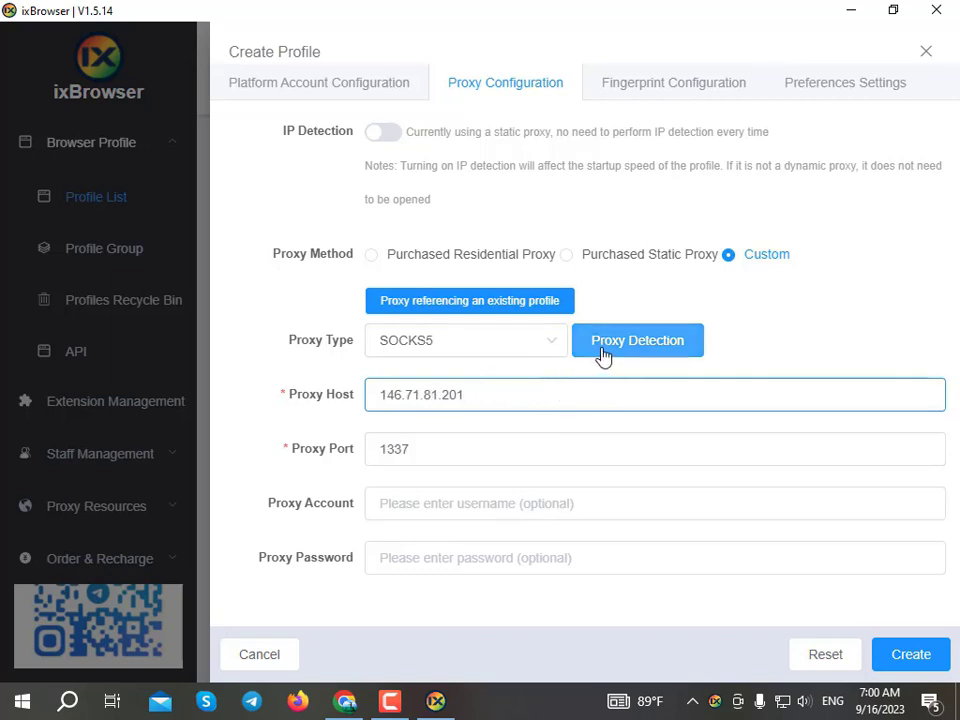
{"action": "left_click", "coordinate": [604, 357]}
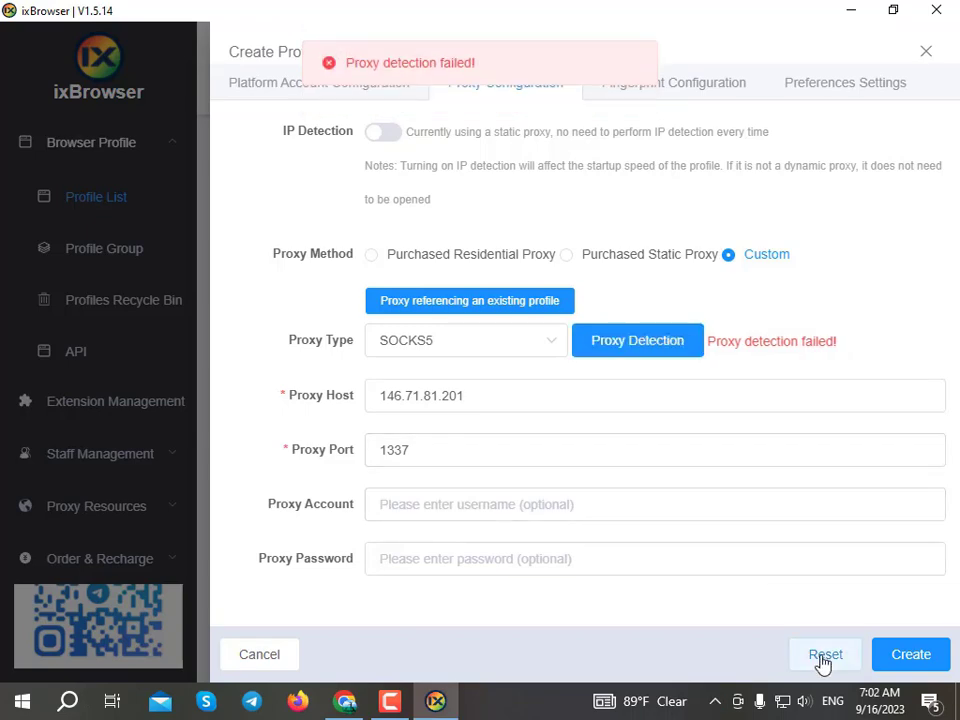
- Reset the proxy settings and change the proxy type to HTTP
{"action": "left_click", "coordinate": [822, 660]}
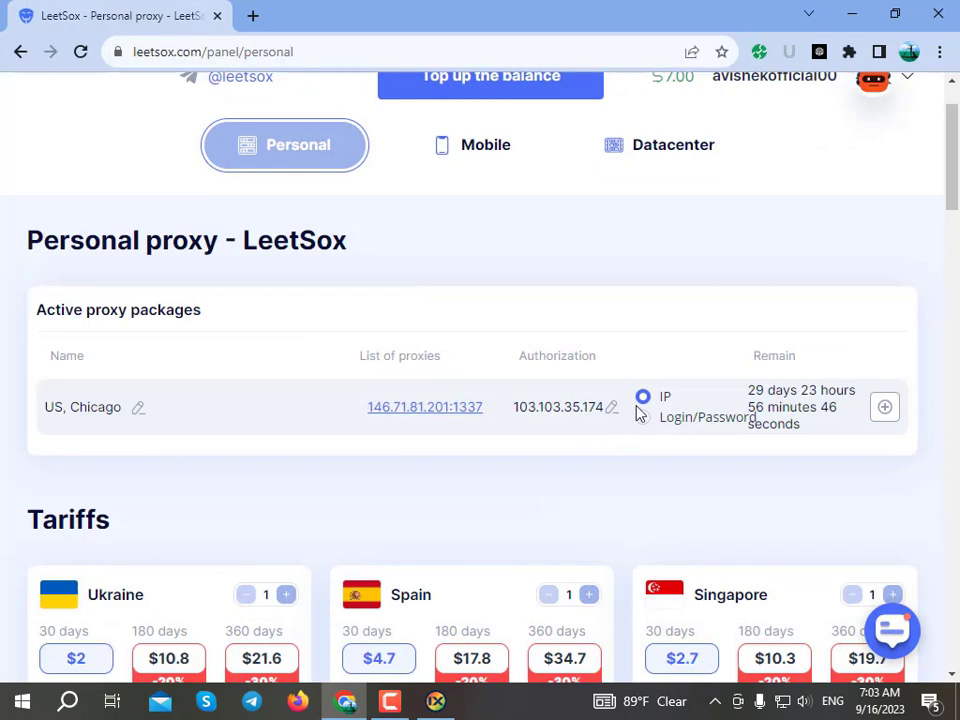
{"action": "left_click", "coordinate": [644, 424]}
{"action": "key", "text": "alt+Tab"}
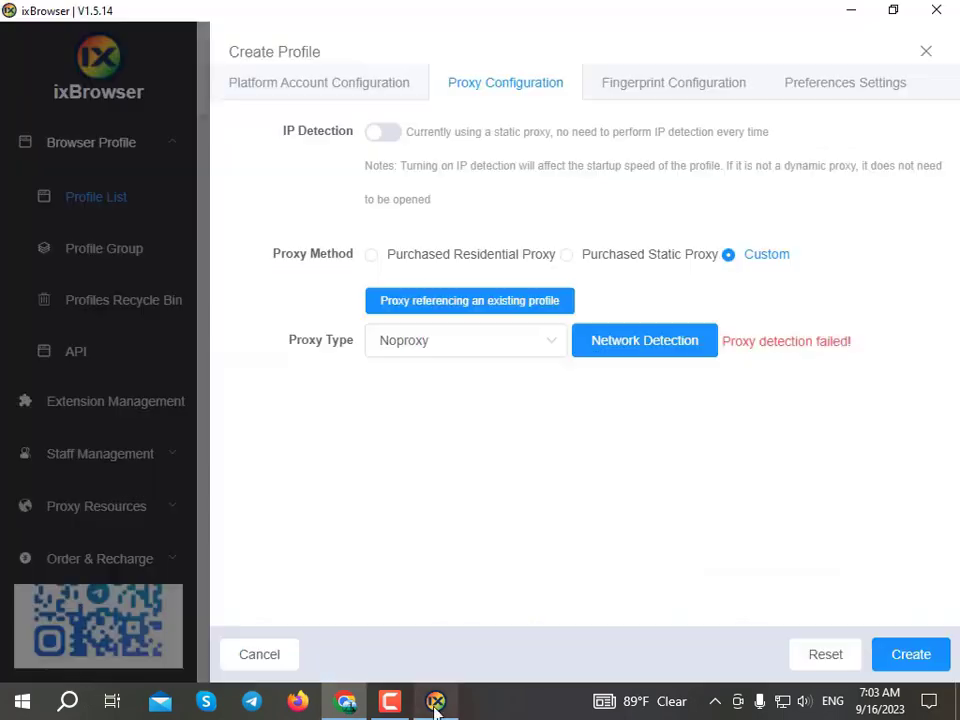
{"action": "left_click", "coordinate": [514, 338]}
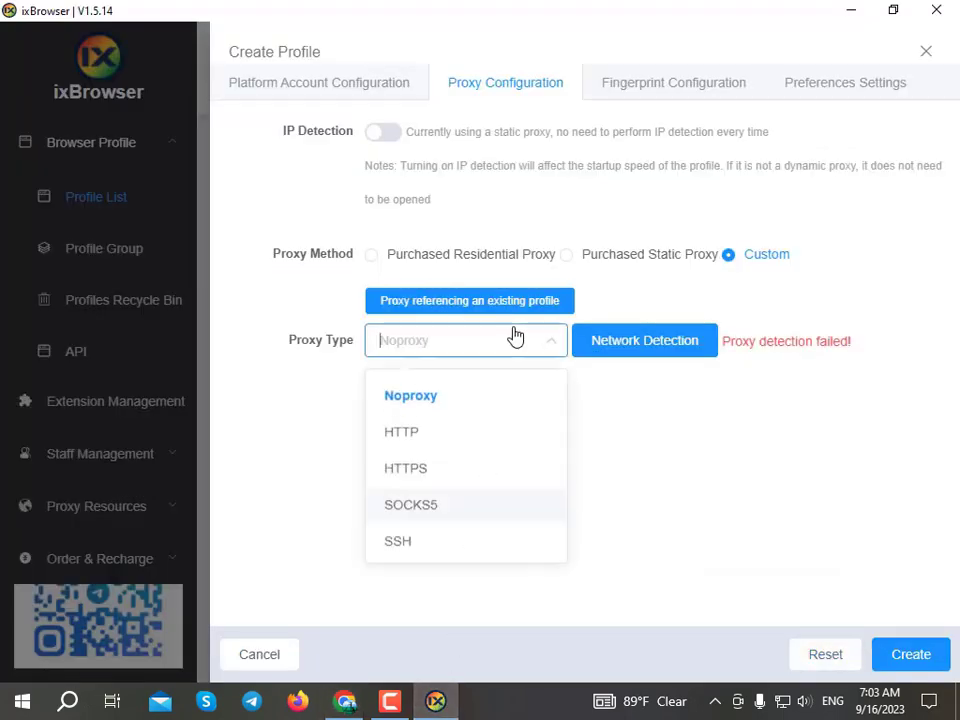
{"action": "left_click", "coordinate": [446, 438]}
- Paste the LeetSox address, filling host 146.71.81.201 and port 1337
{"action": "key", "text": "alt+Tab"}
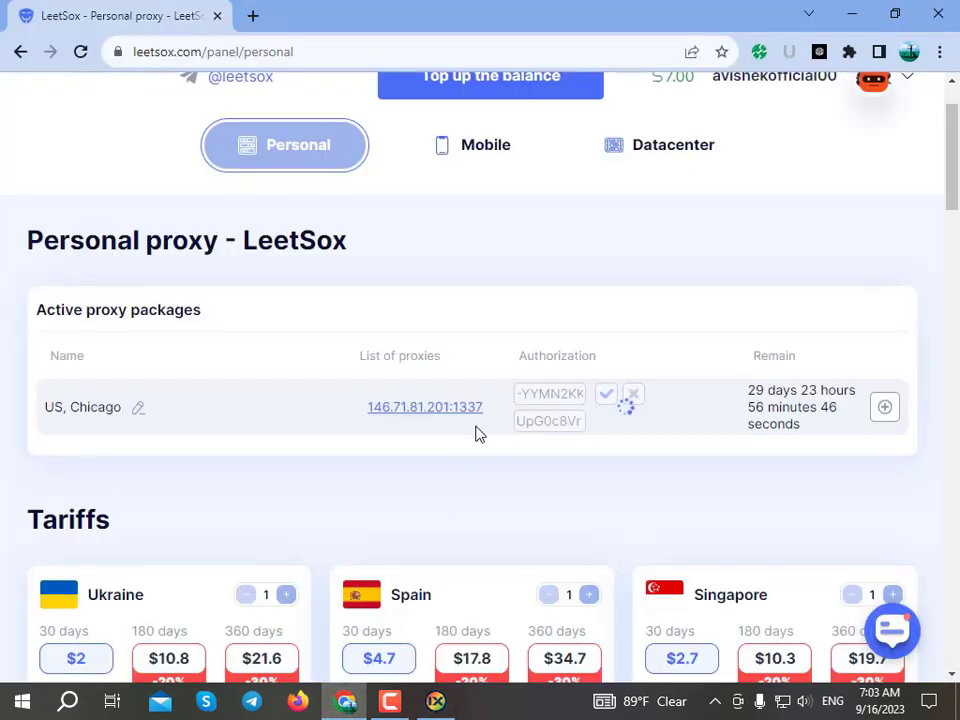
{"action": "left_click", "coordinate": [465, 408]}
{"action": "left_click", "coordinate": [432, 704]}
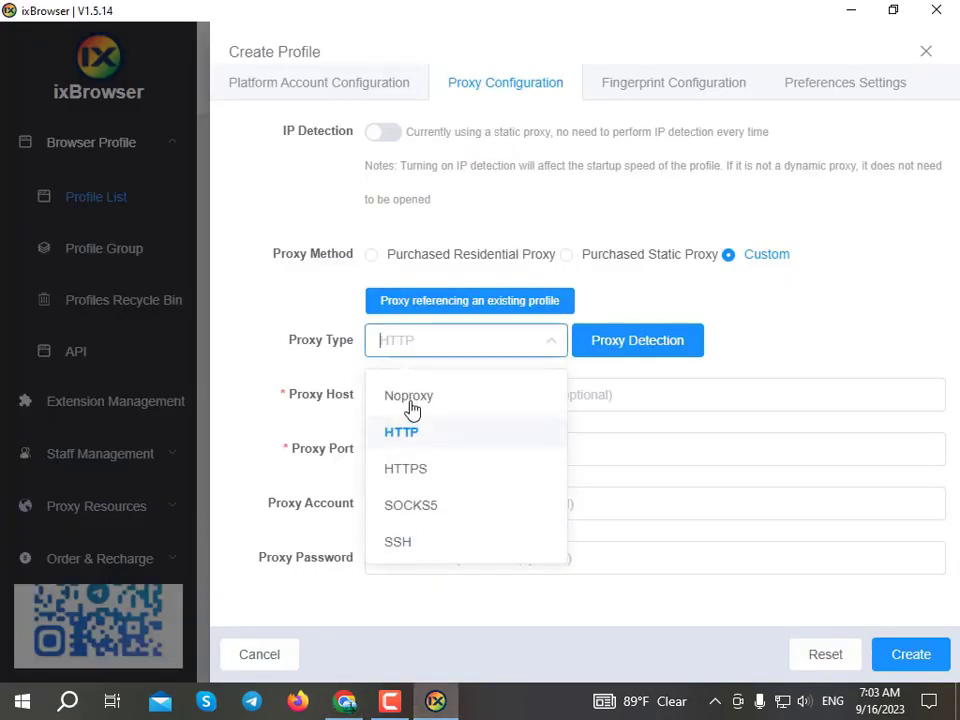
{"action": "left_click", "coordinate": [615, 401]}
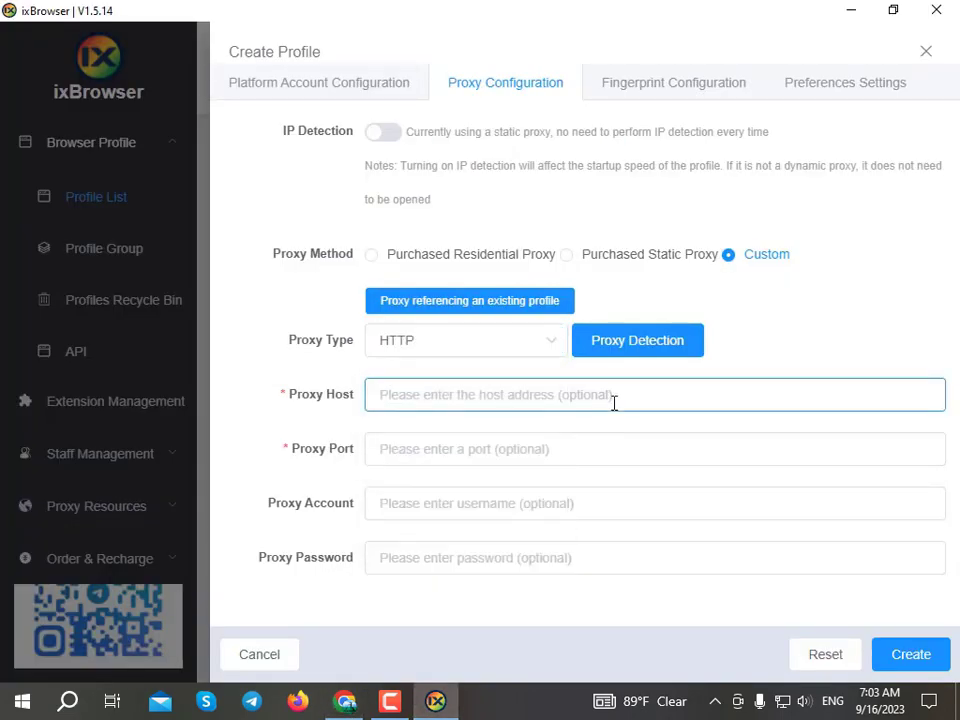
{"action": "type", "text": "146.71.81.201"}
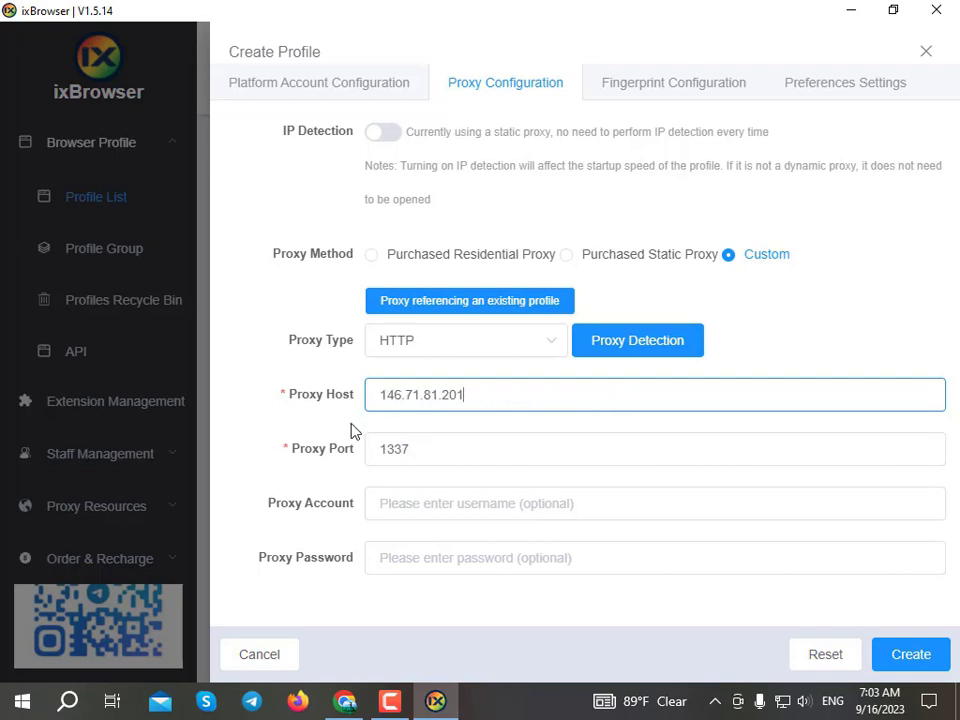
{"action": "left_click", "coordinate": [345, 701]}
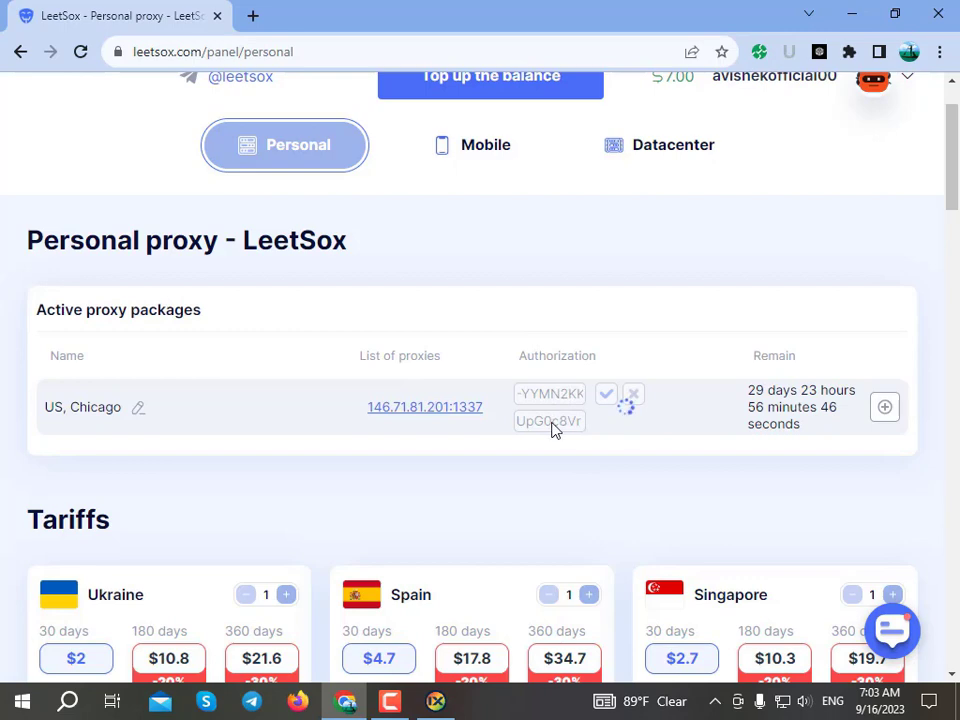
{"action": "key", "text": "alt+Tab"}
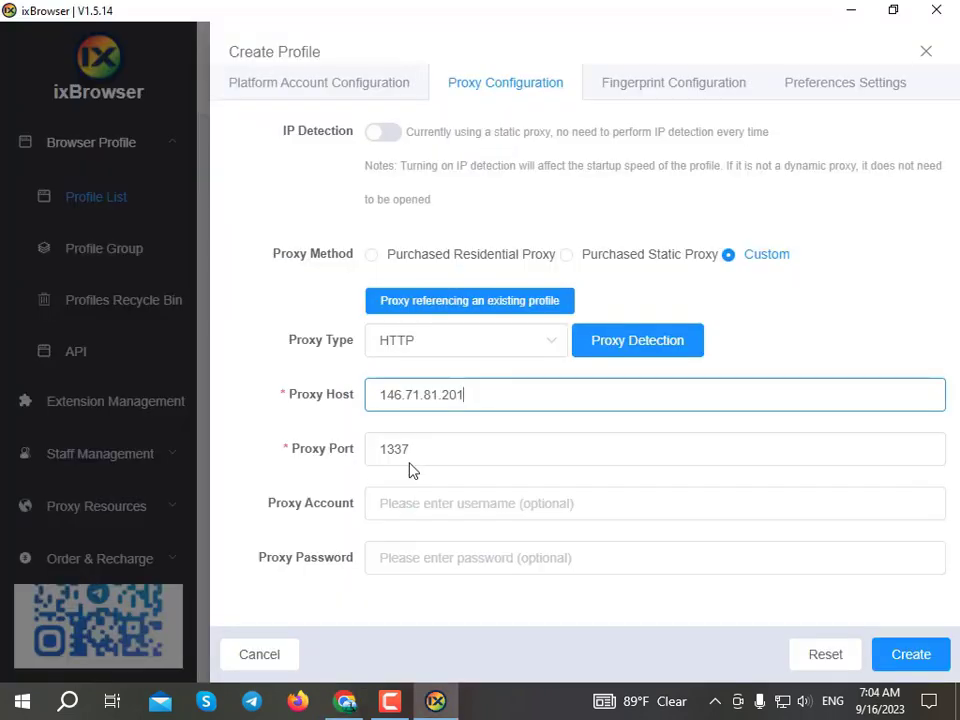
{"action": "left_click", "coordinate": [420, 507]}
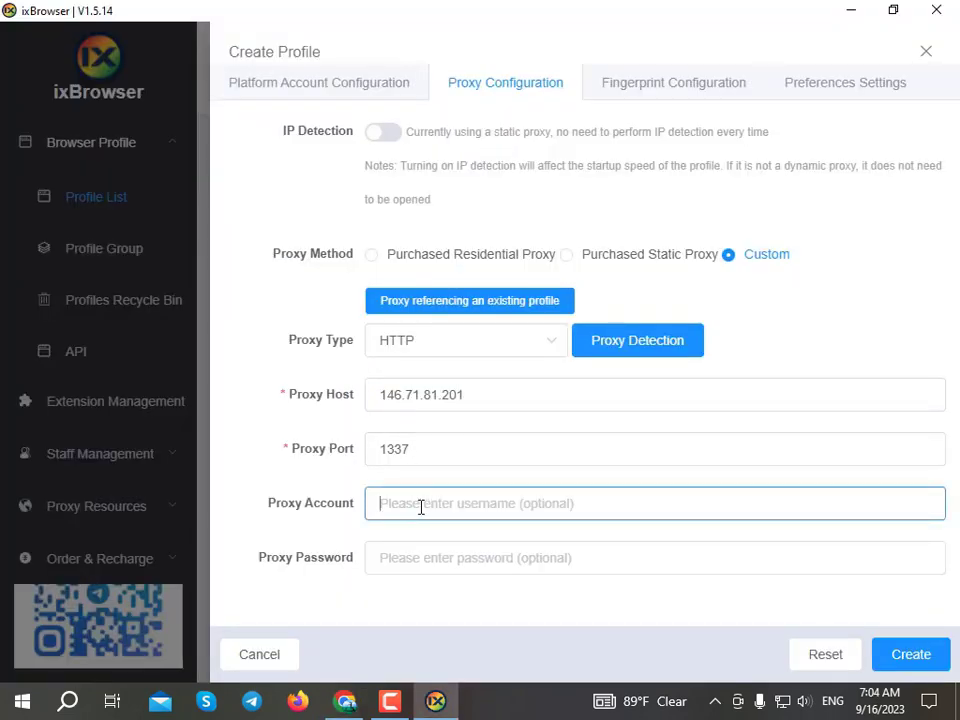
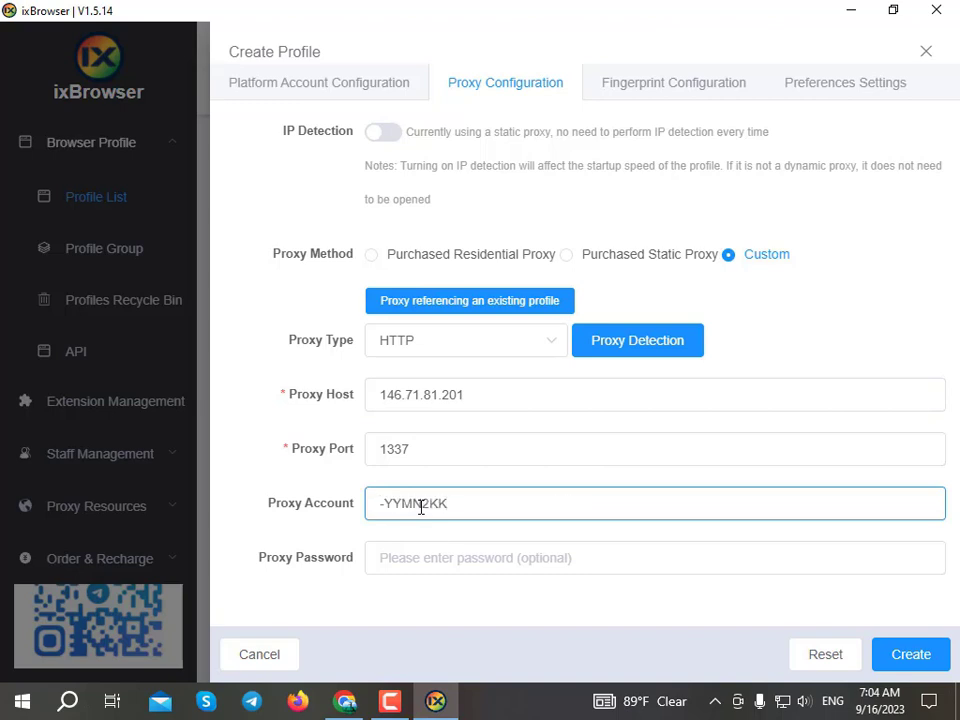
- Paste the LeetSox proxy login and password into ixBrowser and run proxy detection, locating 146.71.81.201 in Los Angeles
{"action": "key", "text": "alt+Tab"}
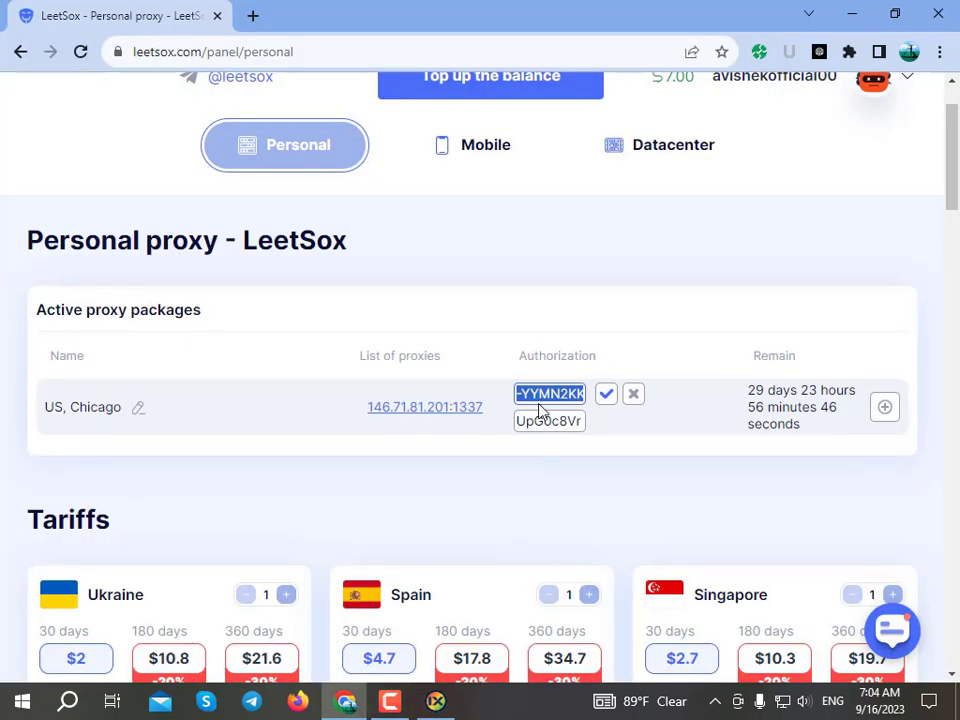
{"action": "double_click", "coordinate": [530, 420]}
{"action": "key", "text": "ctrl+c"}
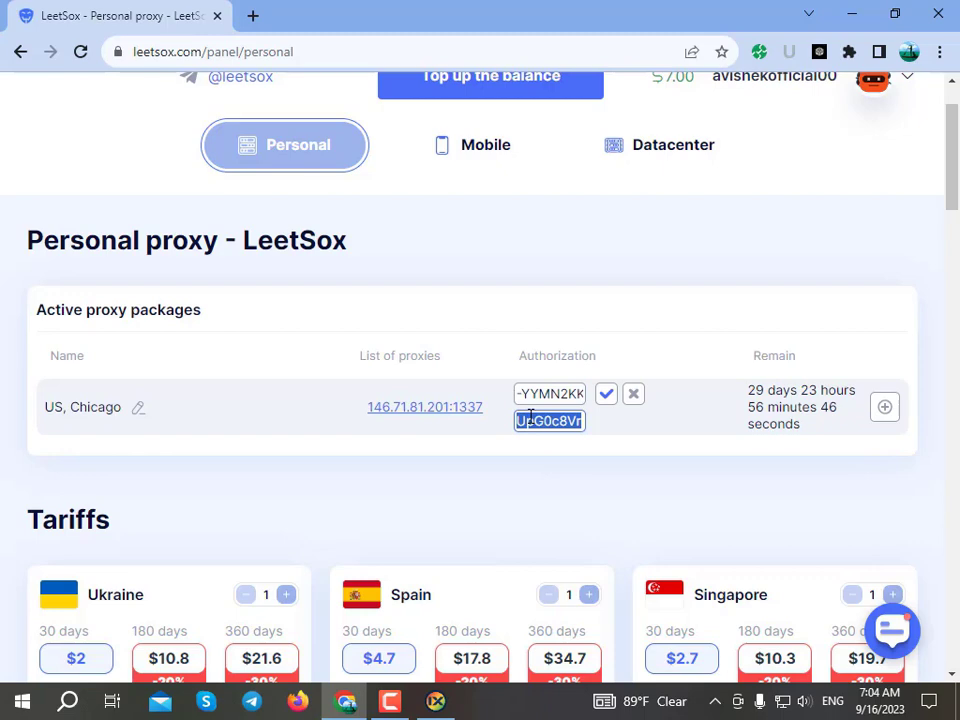
{"action": "left_click", "coordinate": [436, 700]}
{"action": "left_click", "coordinate": [424, 557]}
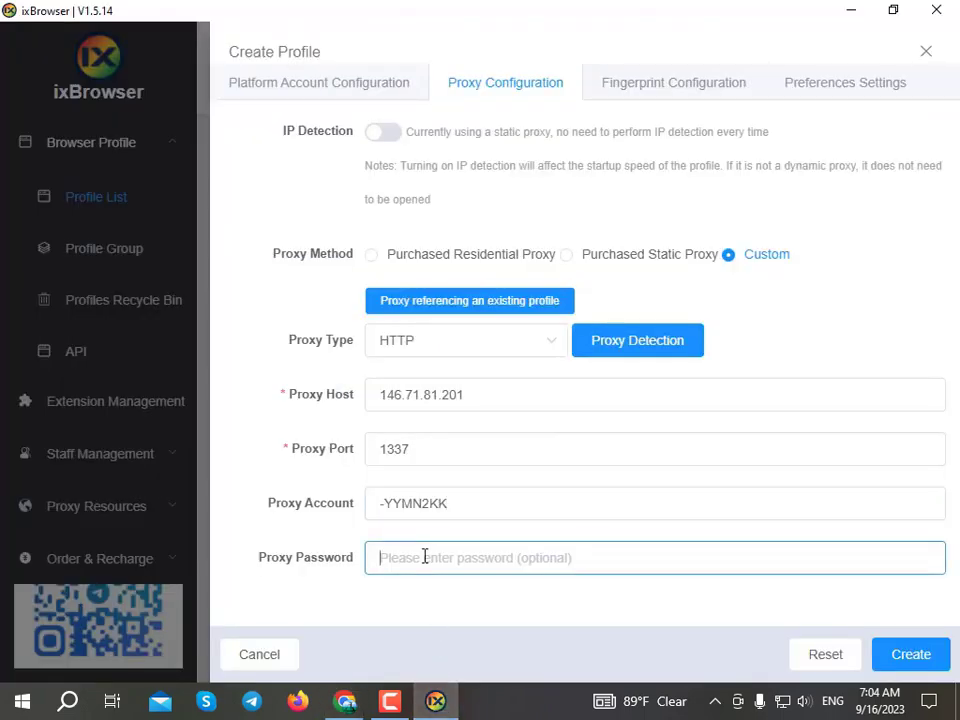
{"action": "key", "text": "ctrl+v"}
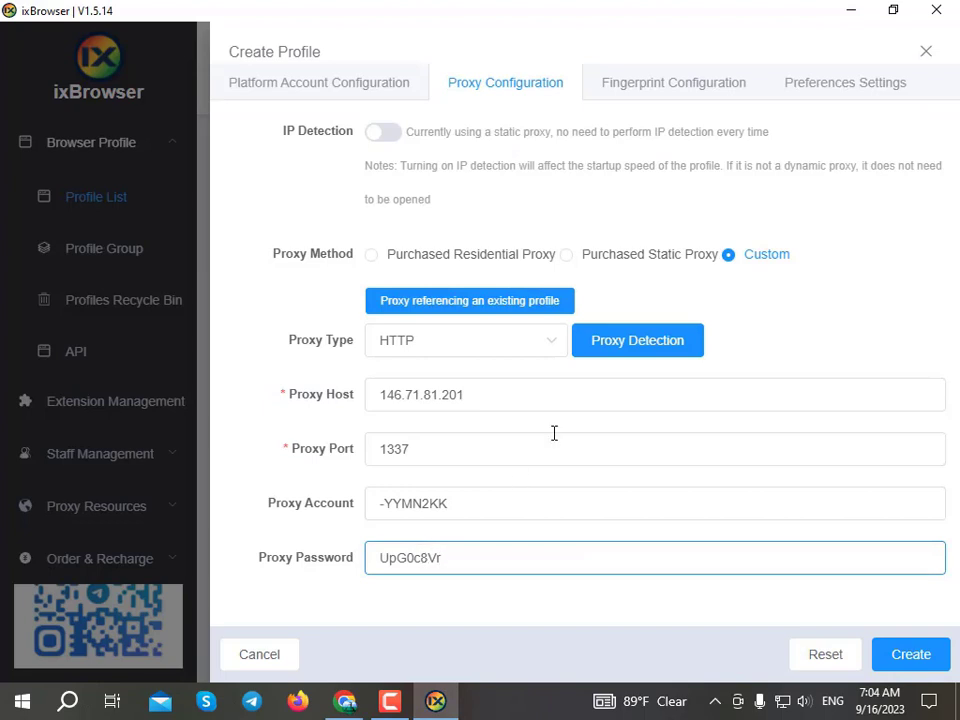
{"action": "left_click", "coordinate": [608, 340]}
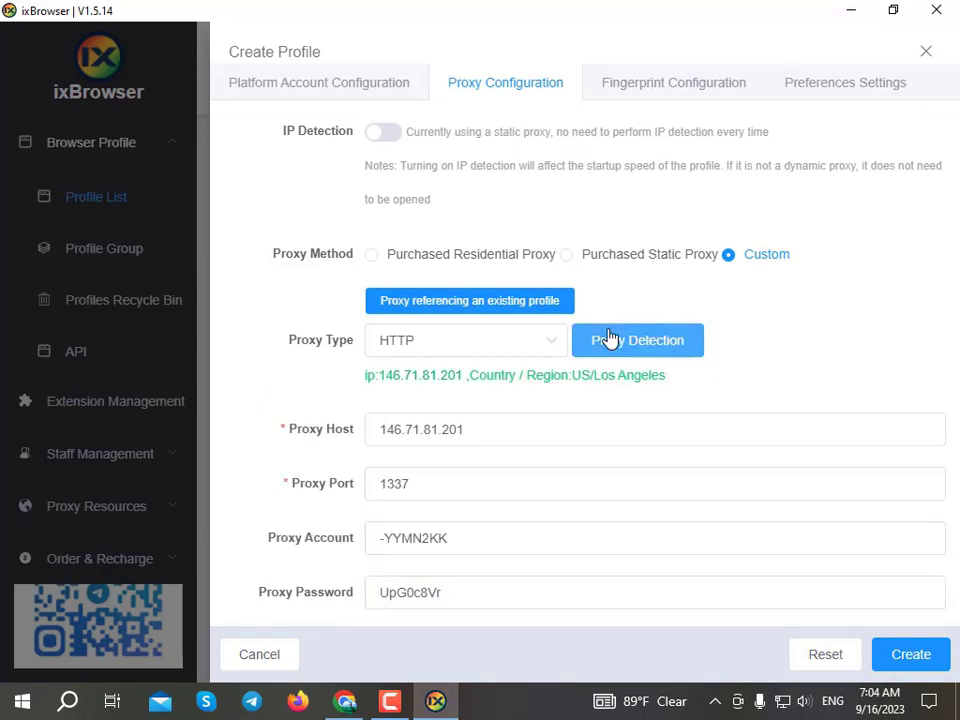
- Generate a new User Agent in the profile's Fingerprint Configuration
{"action": "left_click", "coordinate": [676, 88]}
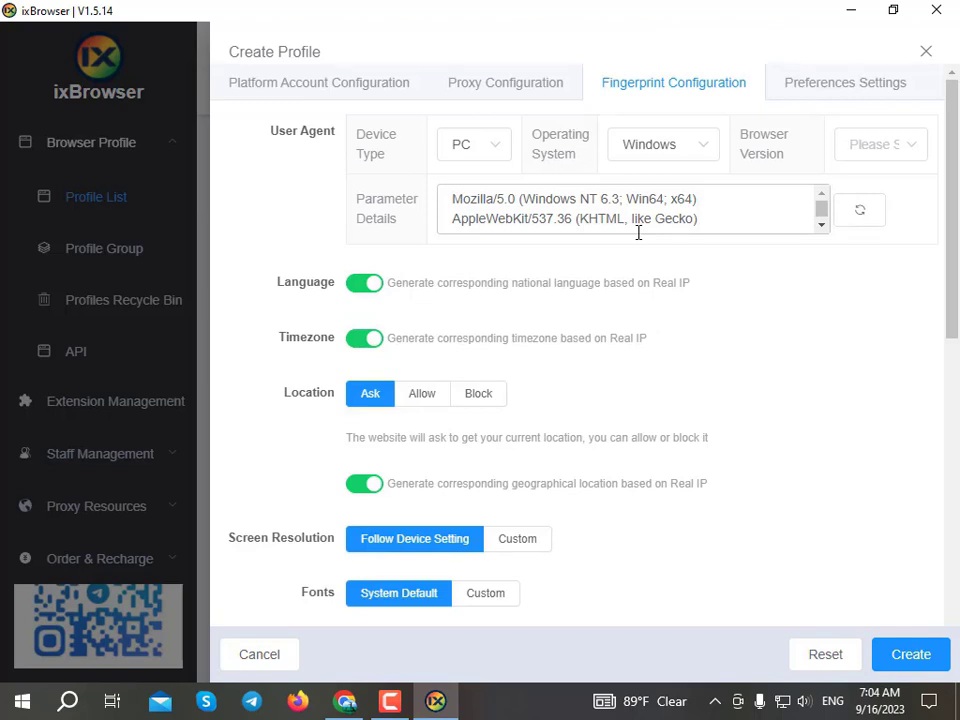
{"action": "left_click", "coordinate": [855, 212]}
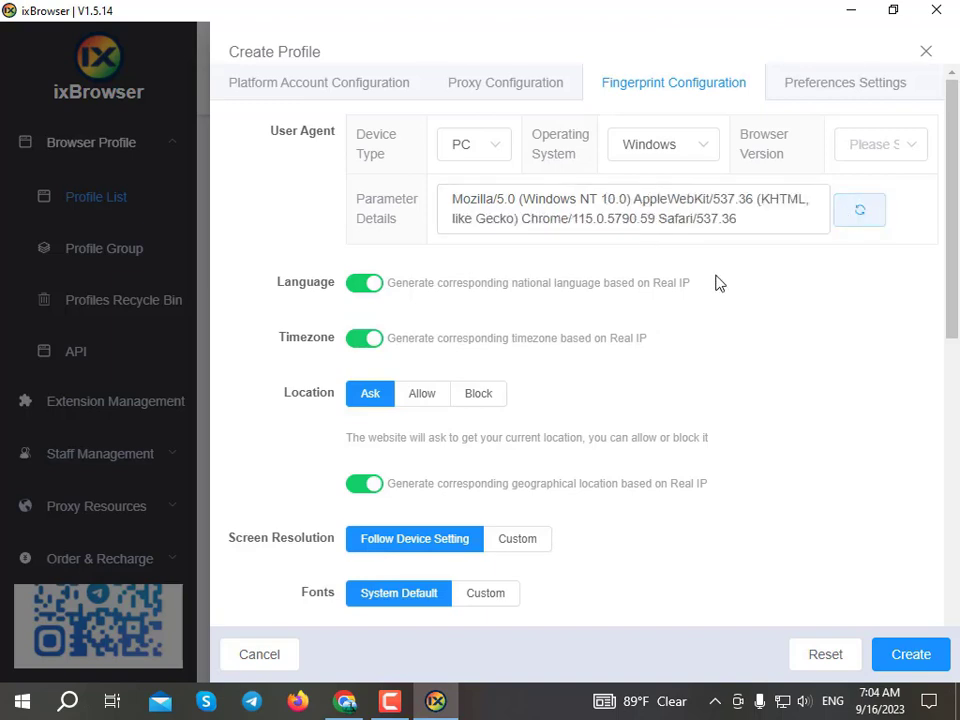
{"action": "left_click", "coordinate": [901, 650]}
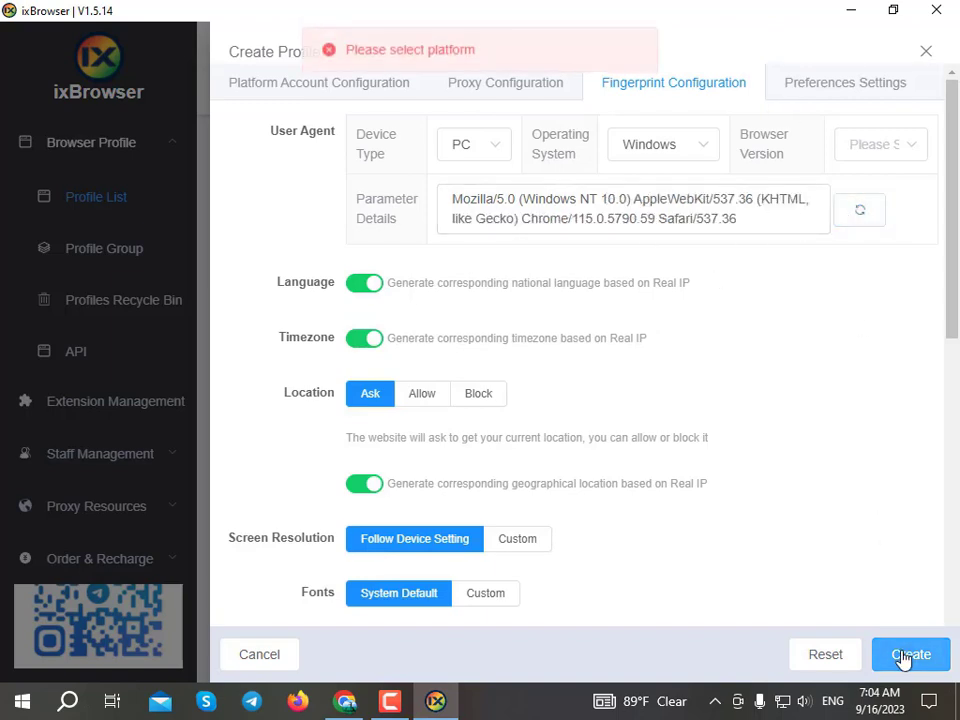
- Set platform Blank Page, title 4, Default Group, username 4, and create the profile
{"action": "left_click", "coordinate": [268, 92]}
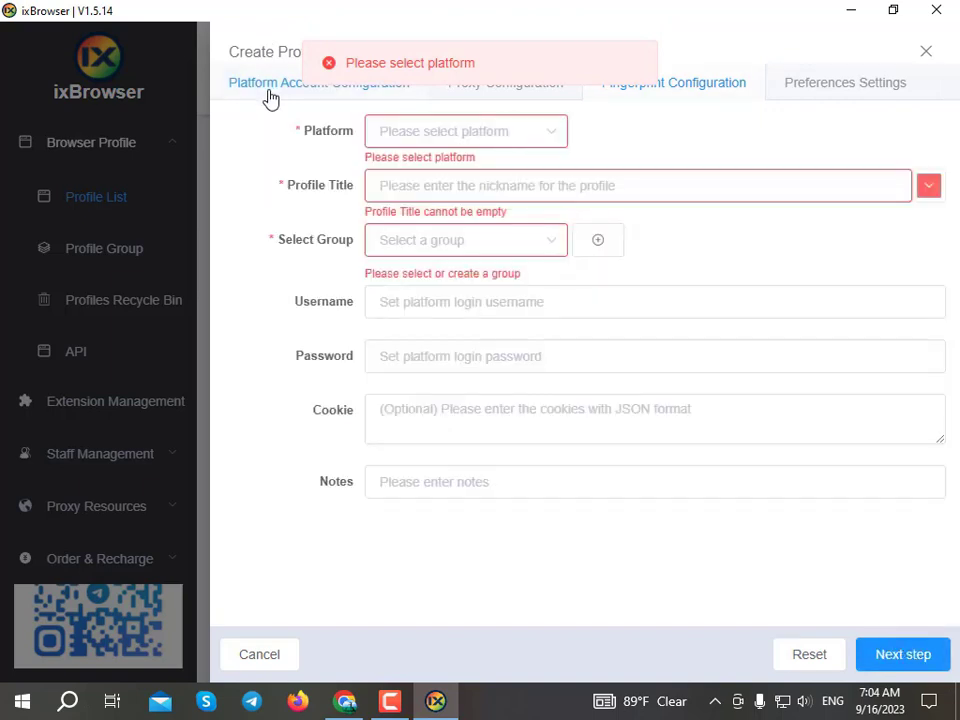
{"action": "left_click", "coordinate": [420, 133]}
{"action": "left_click", "coordinate": [429, 185]}
{"action": "left_click", "coordinate": [431, 180]}
{"action": "type", "text": "4"}
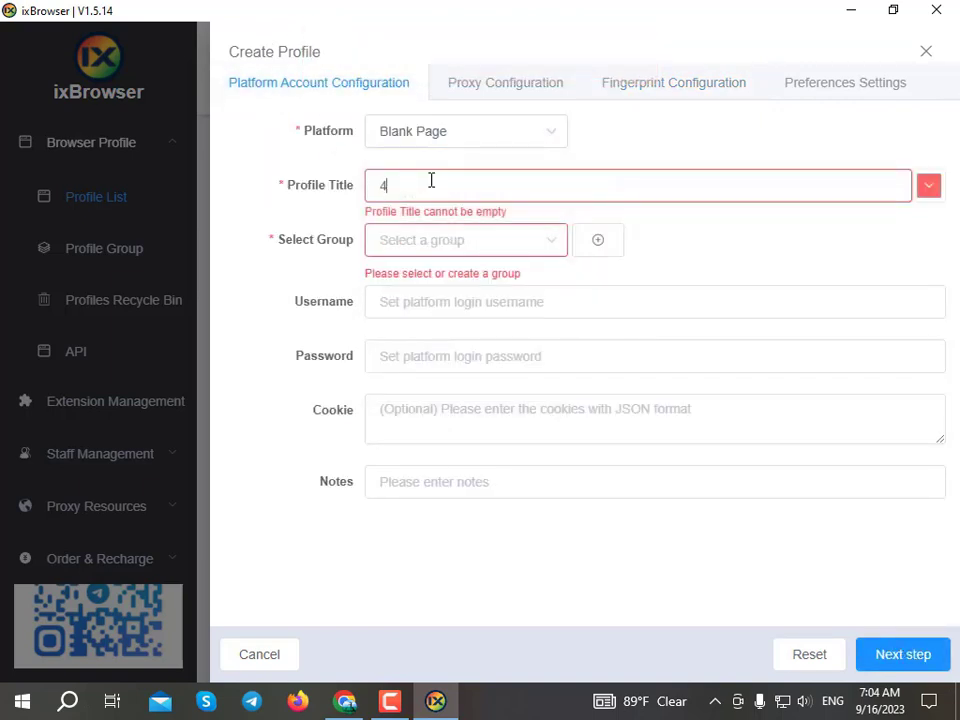
{"action": "left_click", "coordinate": [418, 248]}
{"action": "left_click", "coordinate": [418, 294]}
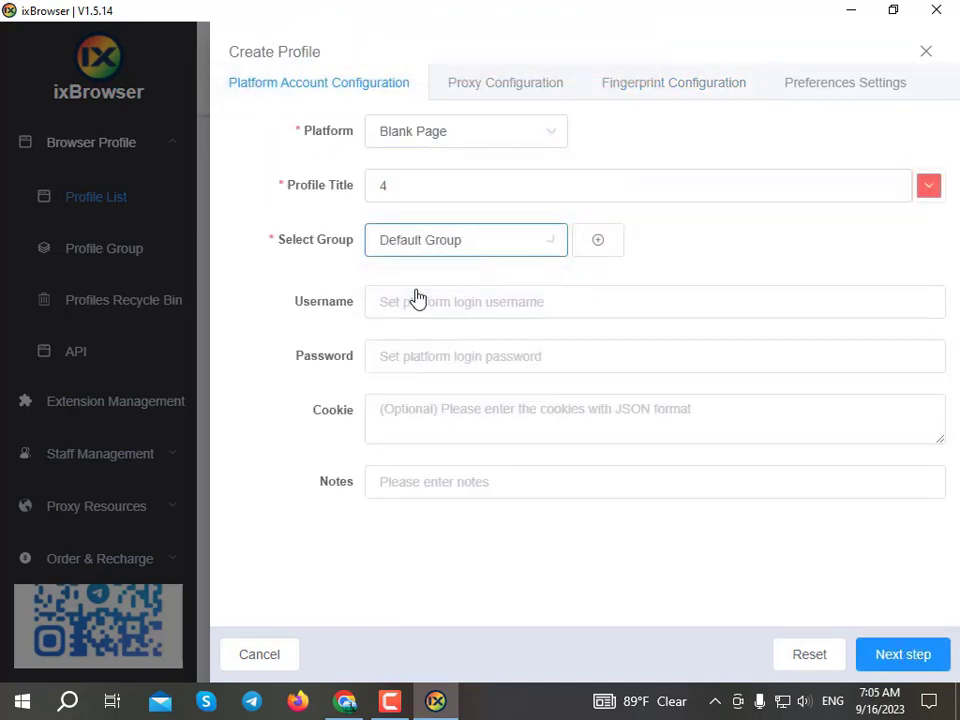
{"action": "left_click", "coordinate": [418, 292]}
{"action": "type", "text": "4"}
{"action": "left_click", "coordinate": [868, 641]}
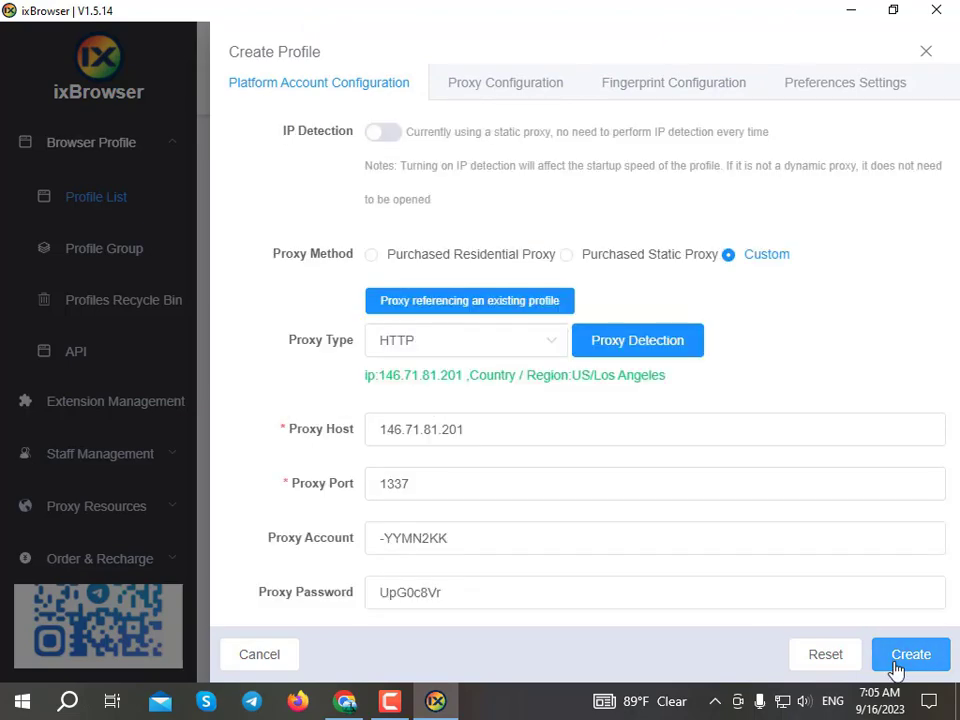
{"action": "left_click", "coordinate": [868, 641]}
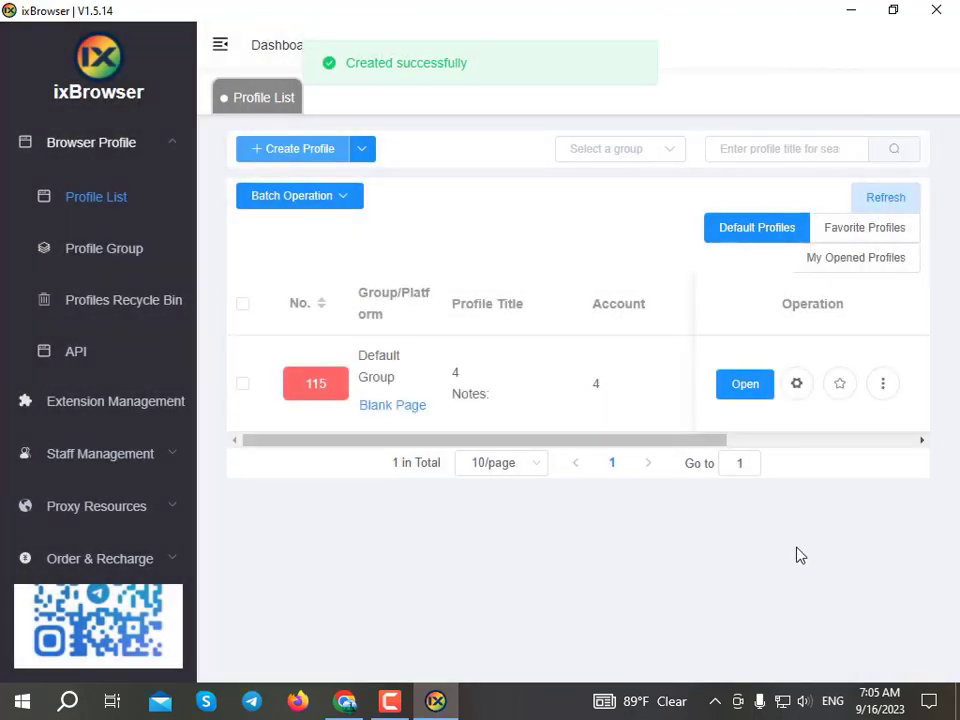
- Launch the new profile's browser maximized and load whoer.net in a new tab
{"action": "left_click", "coordinate": [754, 393]}
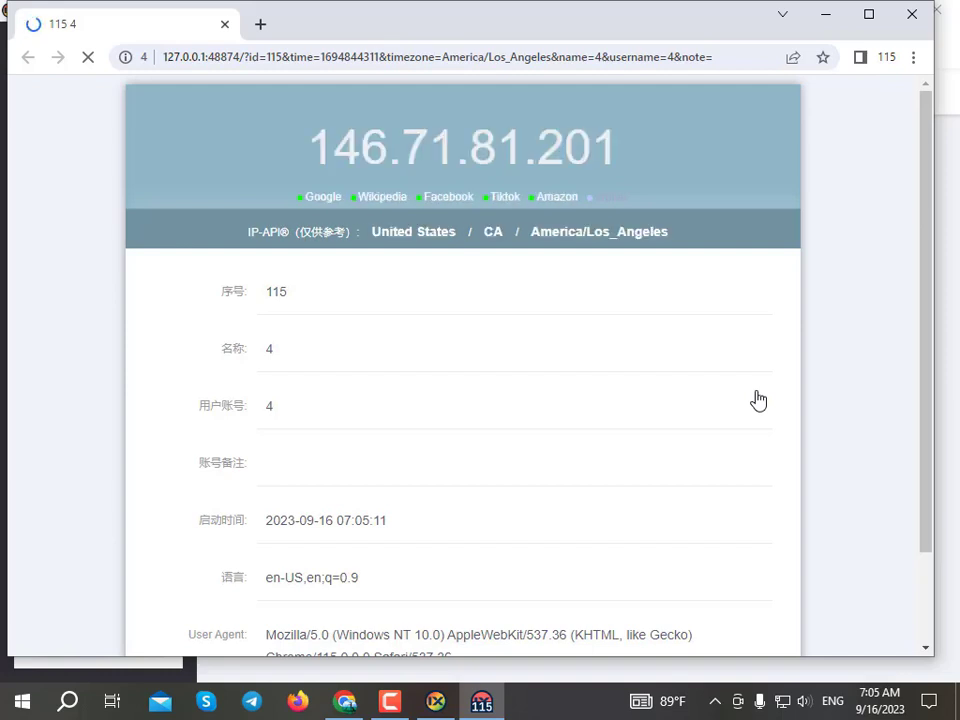
{"action": "left_click", "coordinate": [867, 18]}
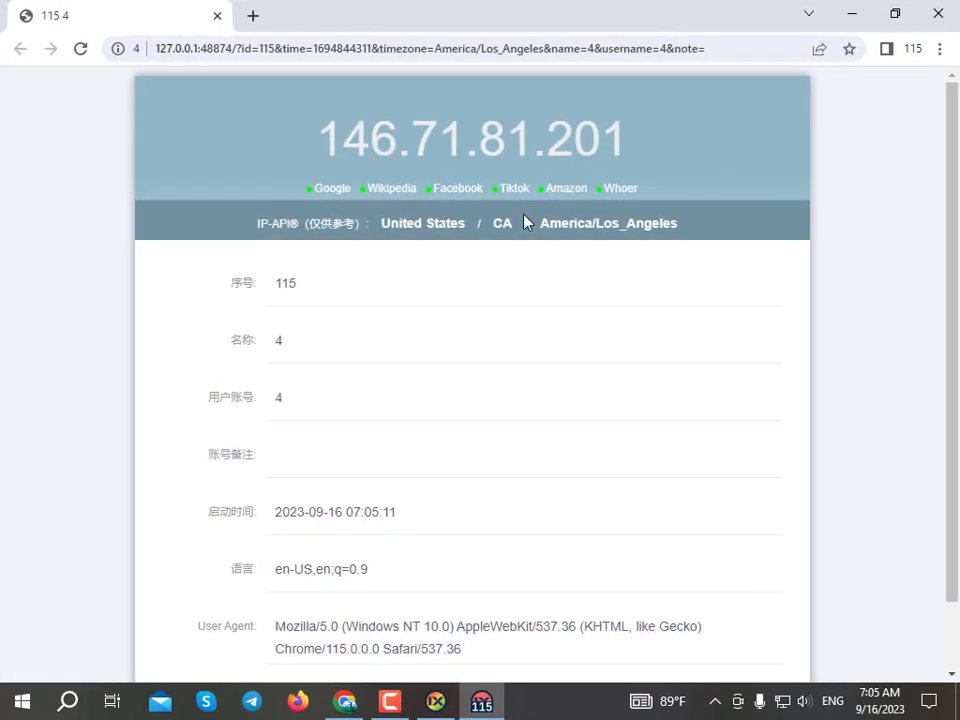
{"action": "left_click", "coordinate": [253, 15]}
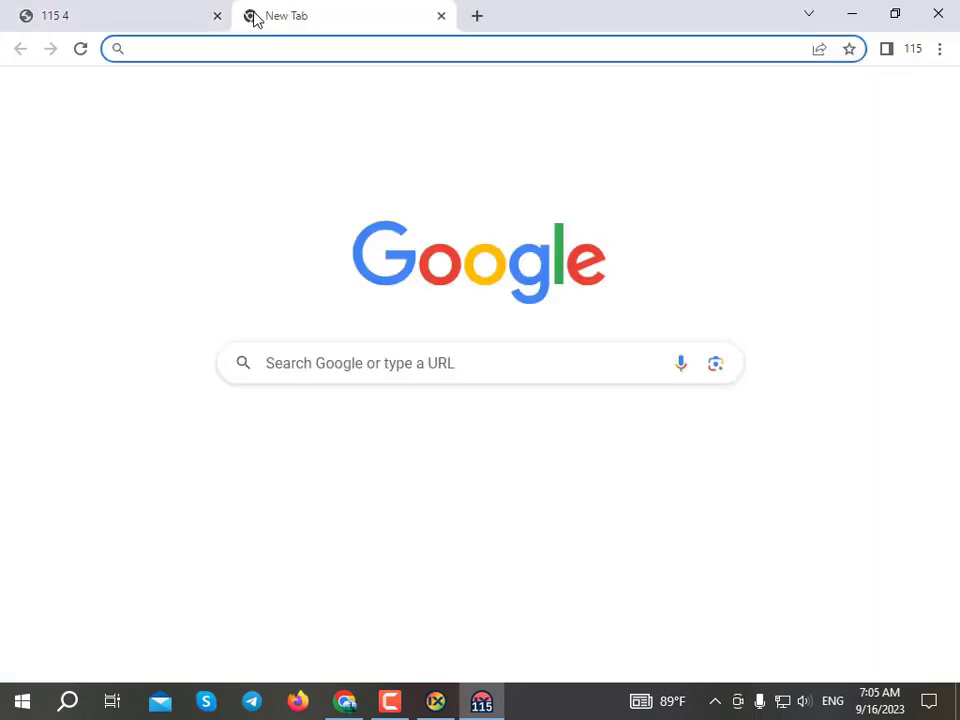
{"action": "type", "text": "whoer."}
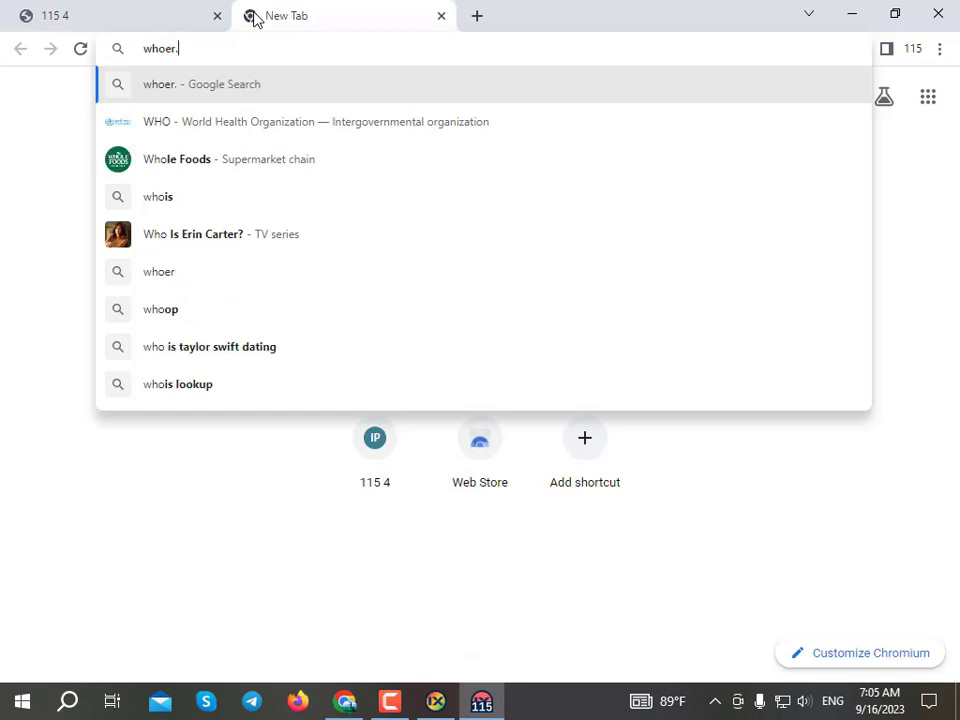
{"action": "type", "text": "net"}
{"action": "key", "text": "Return"}
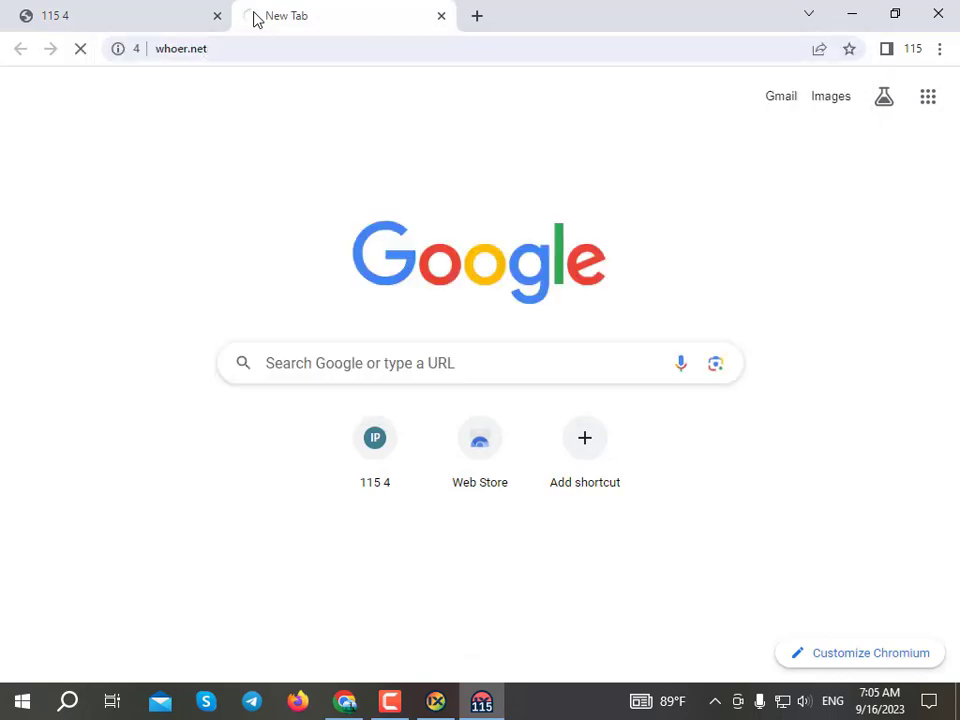
- Load fast.com in another tab, correcting the typo, then return to the Whoer.net results
{"action": "left_click", "coordinate": [475, 14]}
{"action": "type", "text": "fast"}
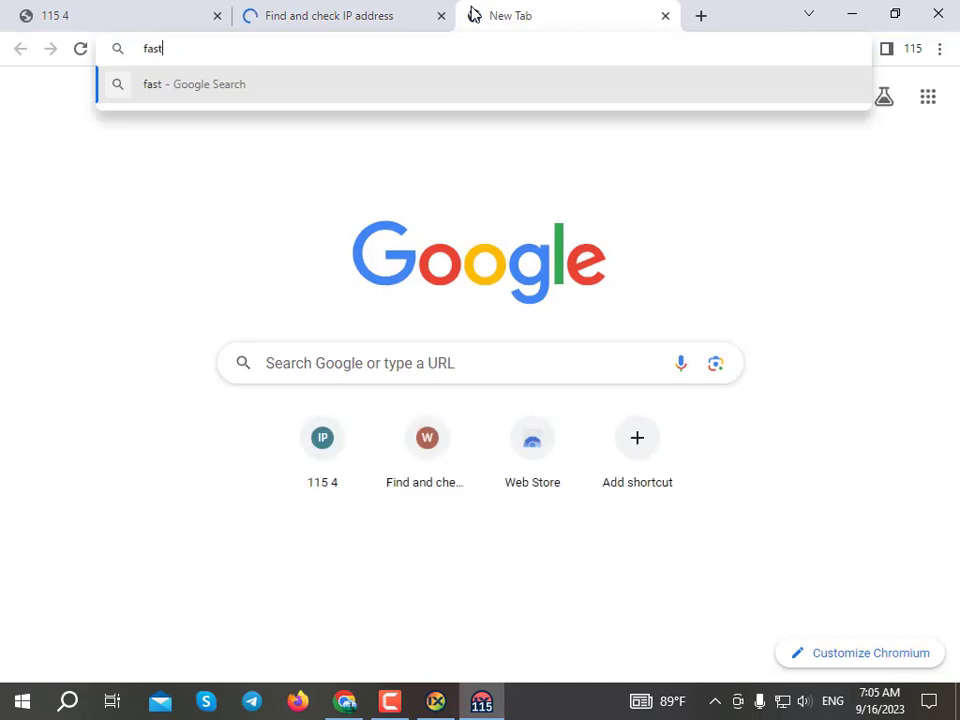
{"action": "type", "text": ".cop,m"}
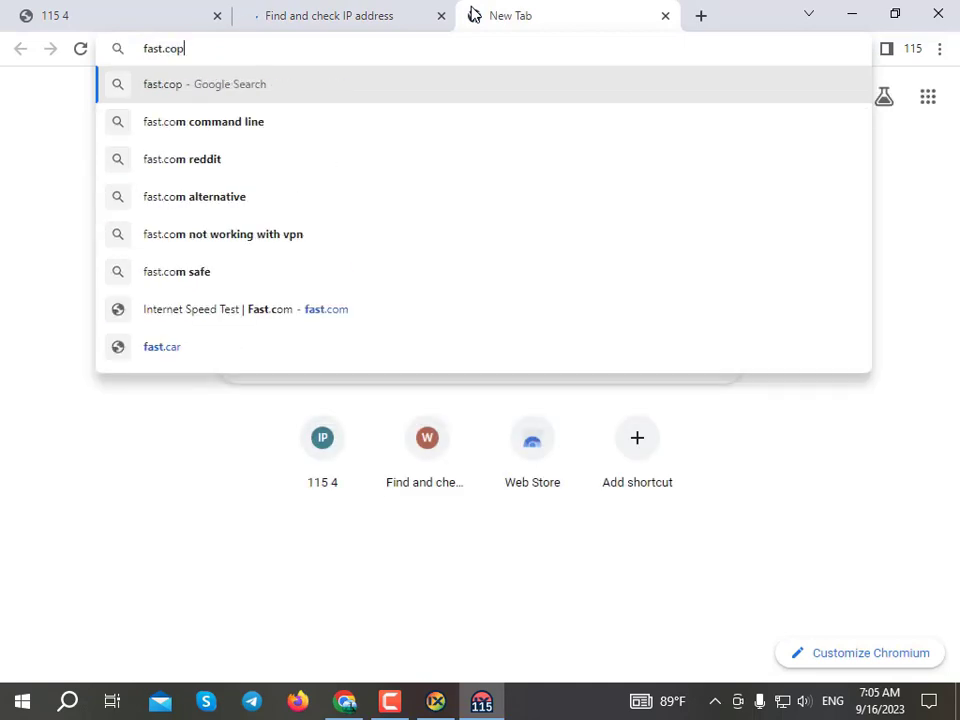
{"action": "key", "text": "BackSpace"}
{"action": "key", "text": "BackSpace"}
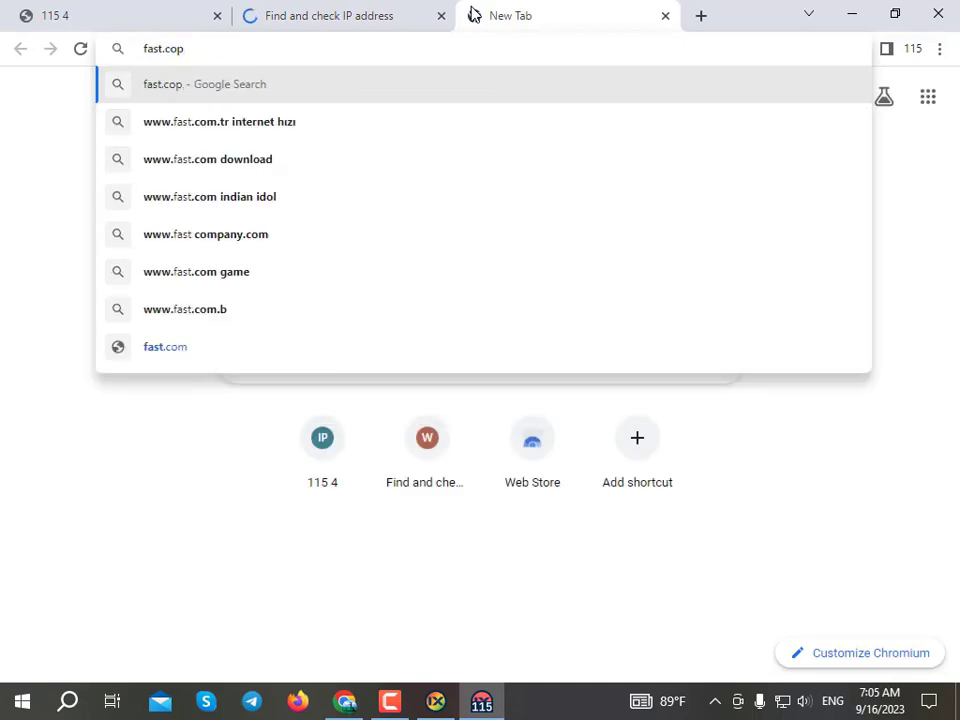
{"action": "key", "text": "BackSpace"}
{"action": "key", "text": "BackSpace"}
{"action": "type", "text": "om"}
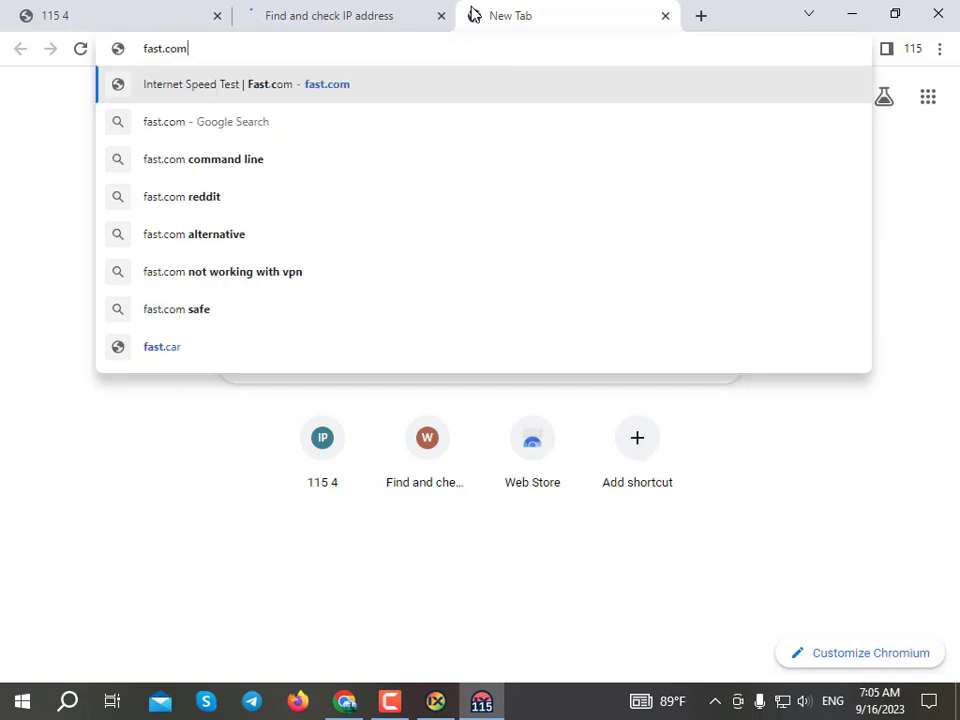
{"action": "key", "text": "Return"}
{"action": "left_click", "coordinate": [410, 15]}
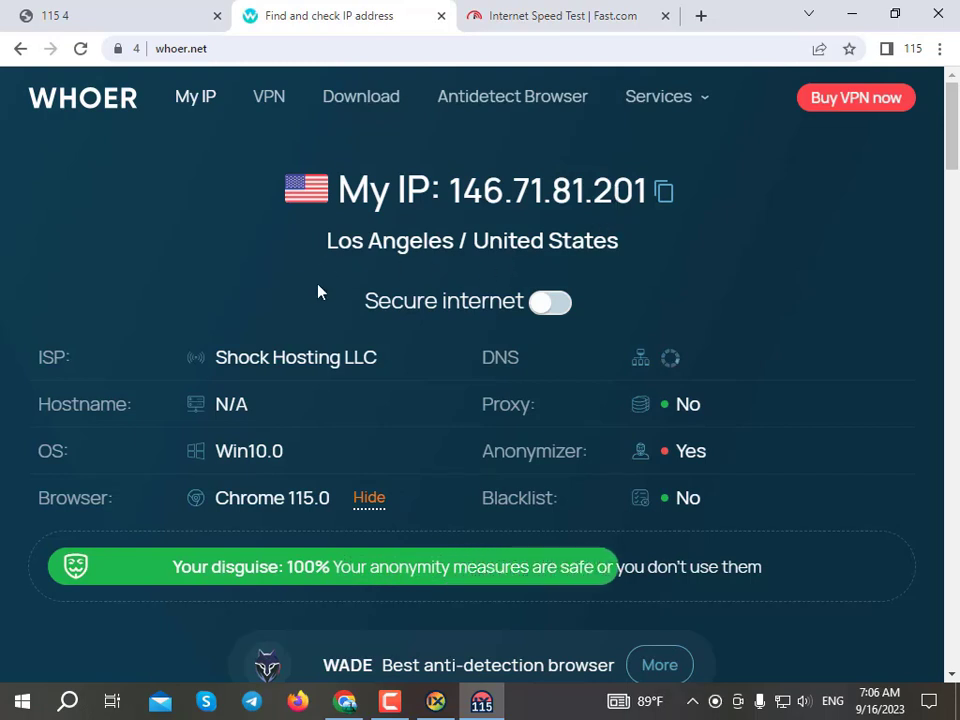
- Compare the IP info page's Los_Angeles time zone with Whoer.net's Los Angeles location
{"action": "left_click", "coordinate": [157, 6]}
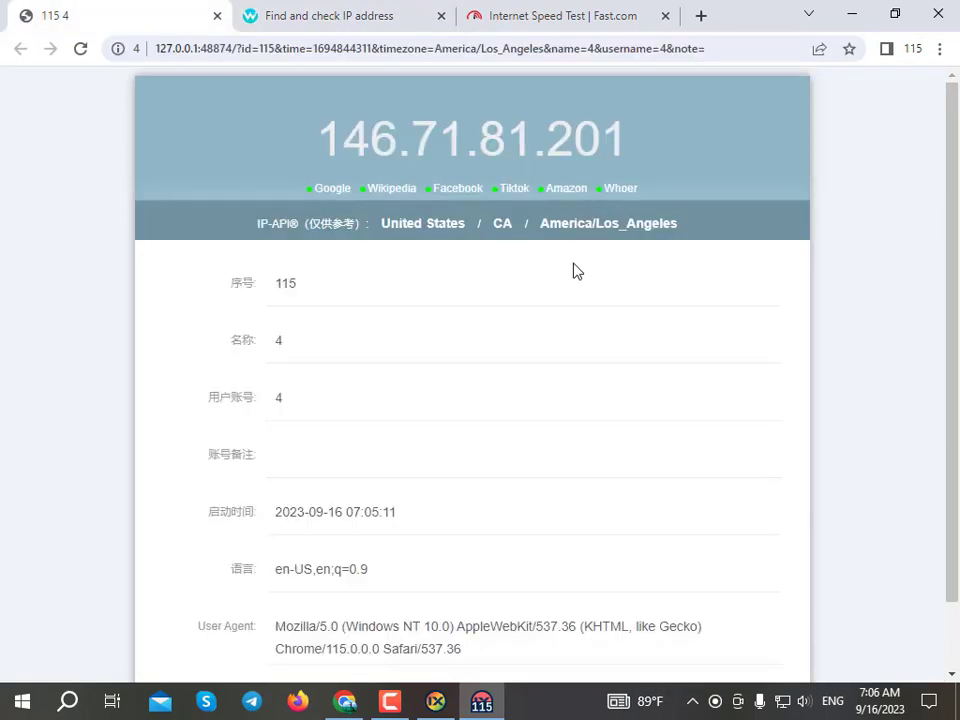
{"action": "left_click_drag", "start_coordinate": [597, 223], "coordinate": [674, 228]}
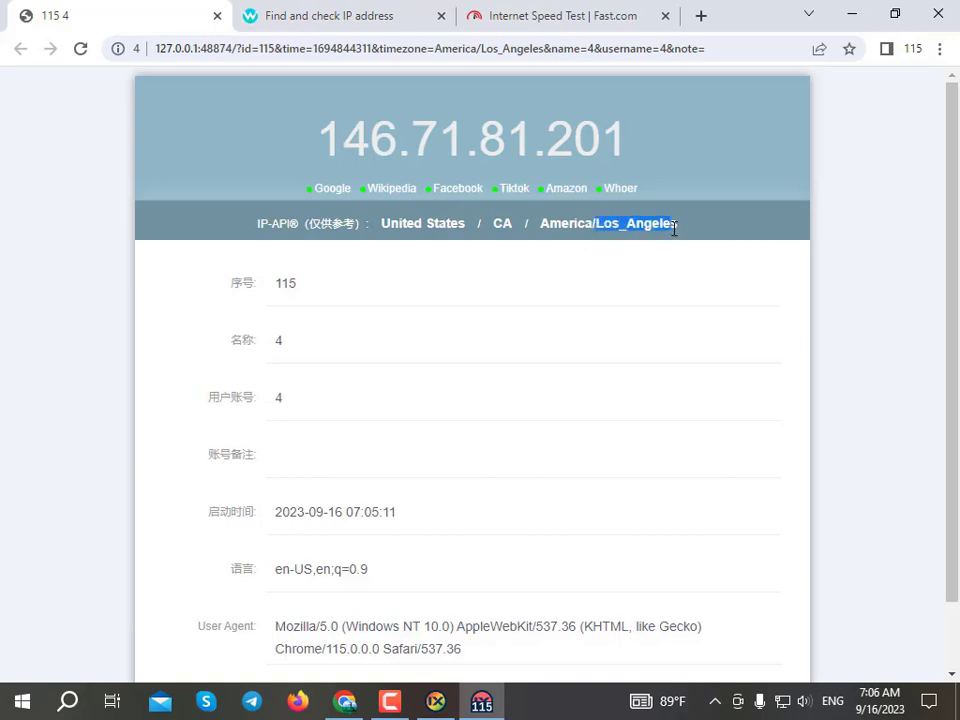
{"action": "left_click", "coordinate": [332, 8]}
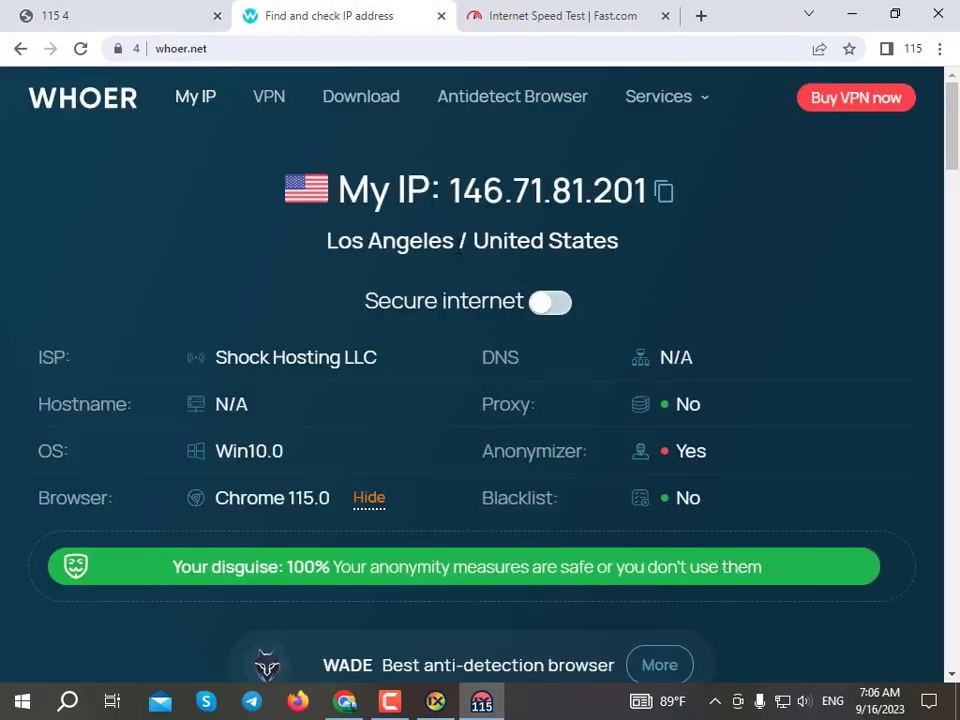
{"action": "left_click_drag", "start_coordinate": [454, 240], "coordinate": [283, 254]}
{"action": "left_click", "coordinate": [142, 208]}
- Scroll through the Whoer.net results, then view the Fast.com speed of 5.0 Mbps
{"action": "scroll", "coordinate": [158, 281], "scroll_direction": "down", "scroll_amount": 10}
{"action": "scroll", "coordinate": [720, 405], "scroll_direction": "up", "scroll_amount": 2}
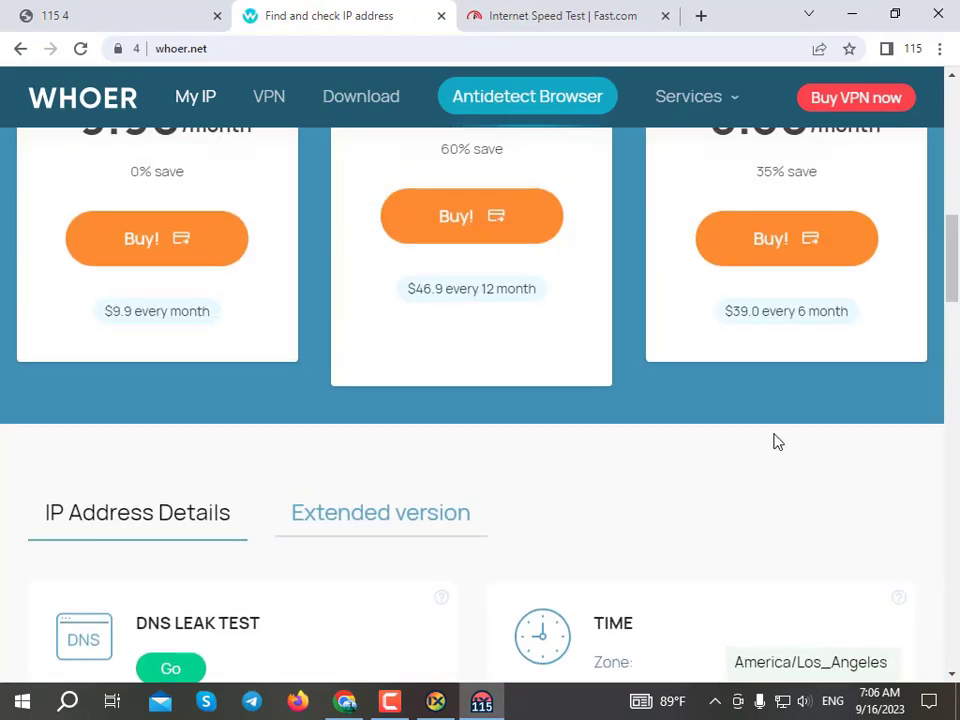
{"action": "scroll", "coordinate": [692, 461], "scroll_direction": "down", "scroll_amount": 3}
{"action": "scroll", "coordinate": [735, 452], "scroll_direction": "up", "scroll_amount": 7}
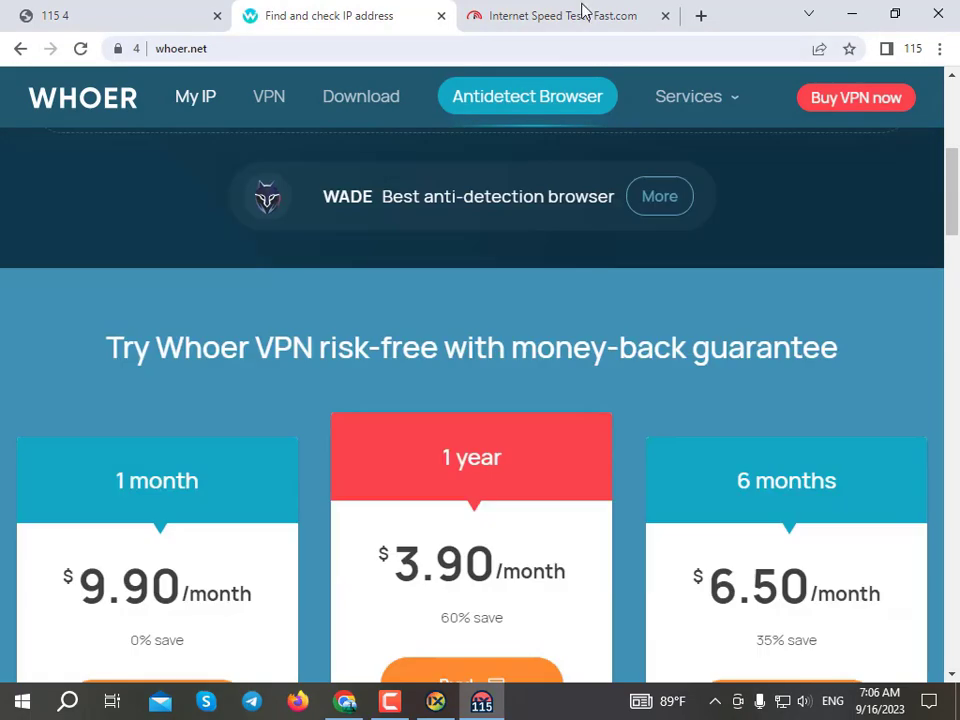
{"action": "left_click", "coordinate": [585, 14]}
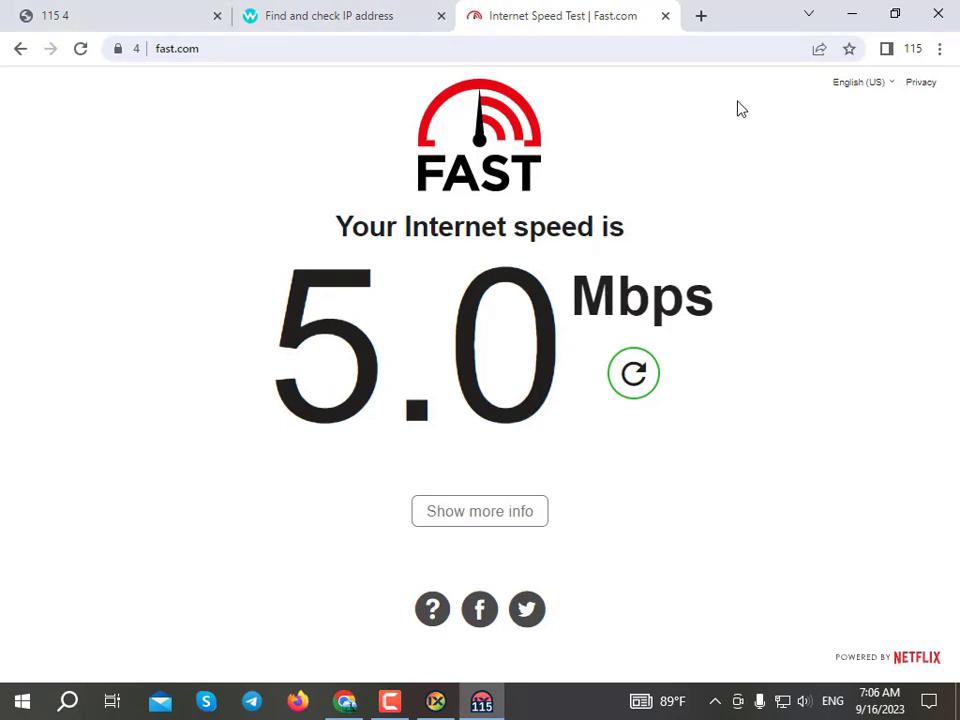
- Review the profile's IP info page and Fast.com speed result again
{"action": "left_click", "coordinate": [150, 17]}
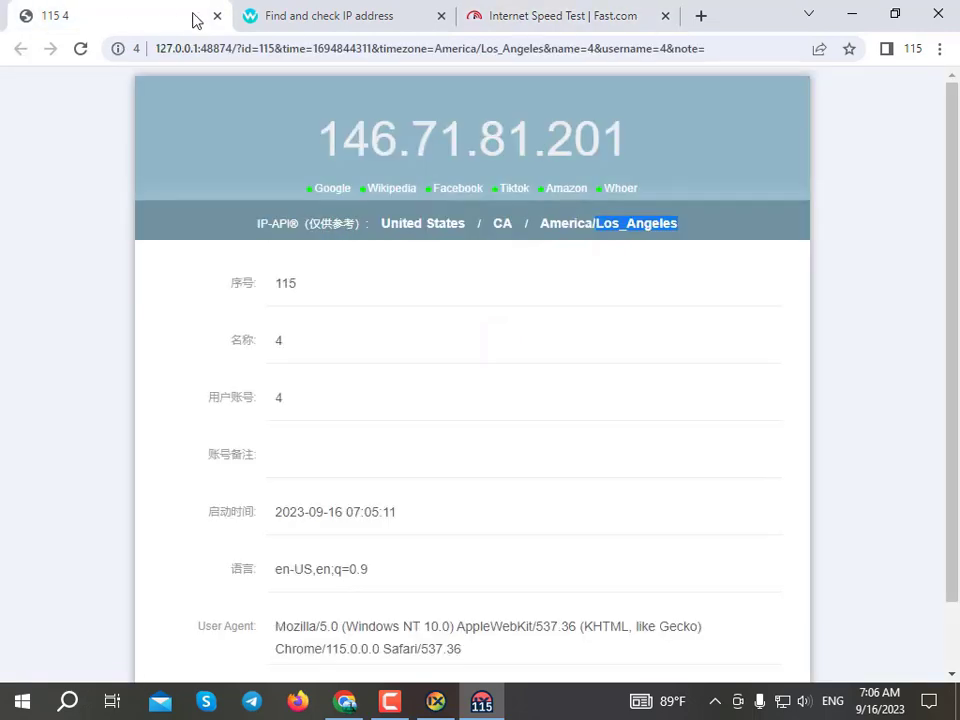
{"action": "left_click", "coordinate": [589, 13]}
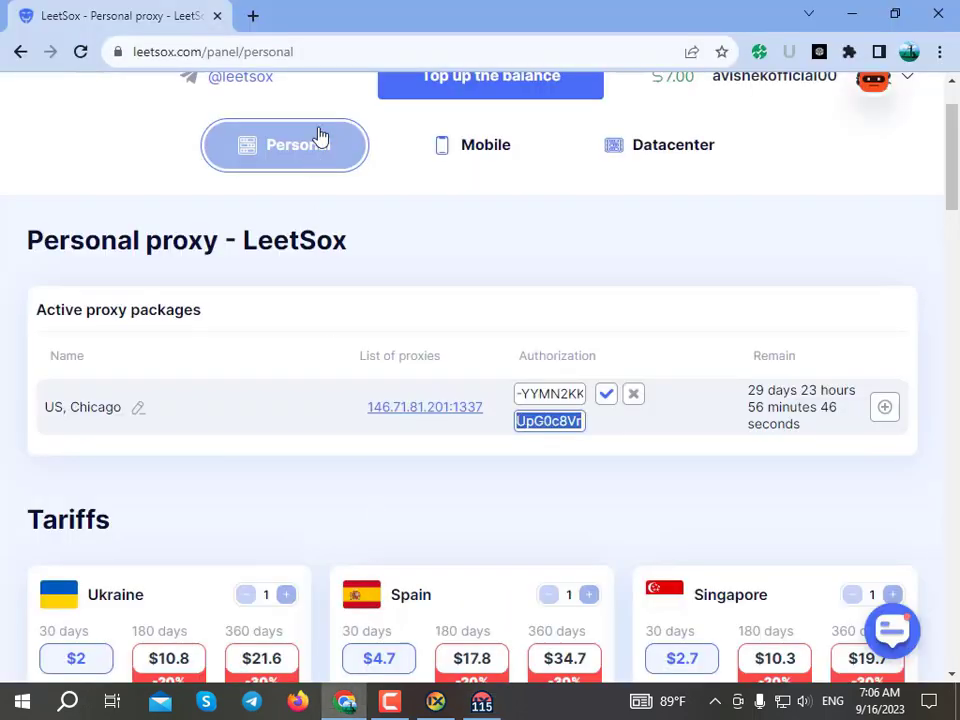
{"action": "scroll", "coordinate": [340, 190], "scroll_direction": "up", "scroll_amount": 2}
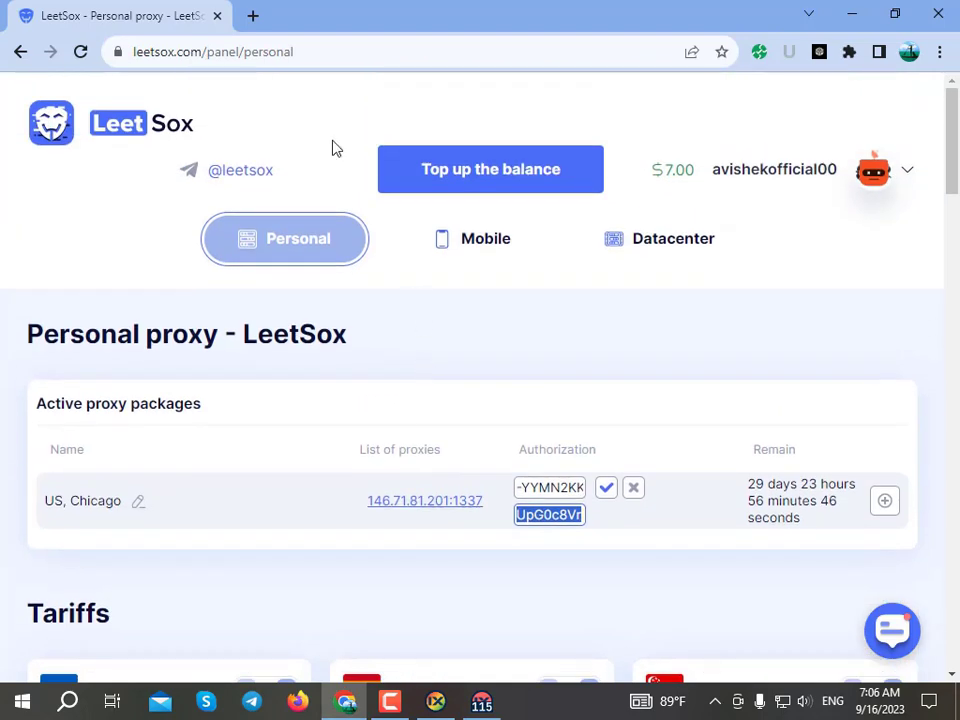
- Run Fast.com in the main Chrome browser, getting 4.6 Mbps, then close that tab
{"action": "left_click", "coordinate": [256, 17]}
{"action": "type", "text": "f"}
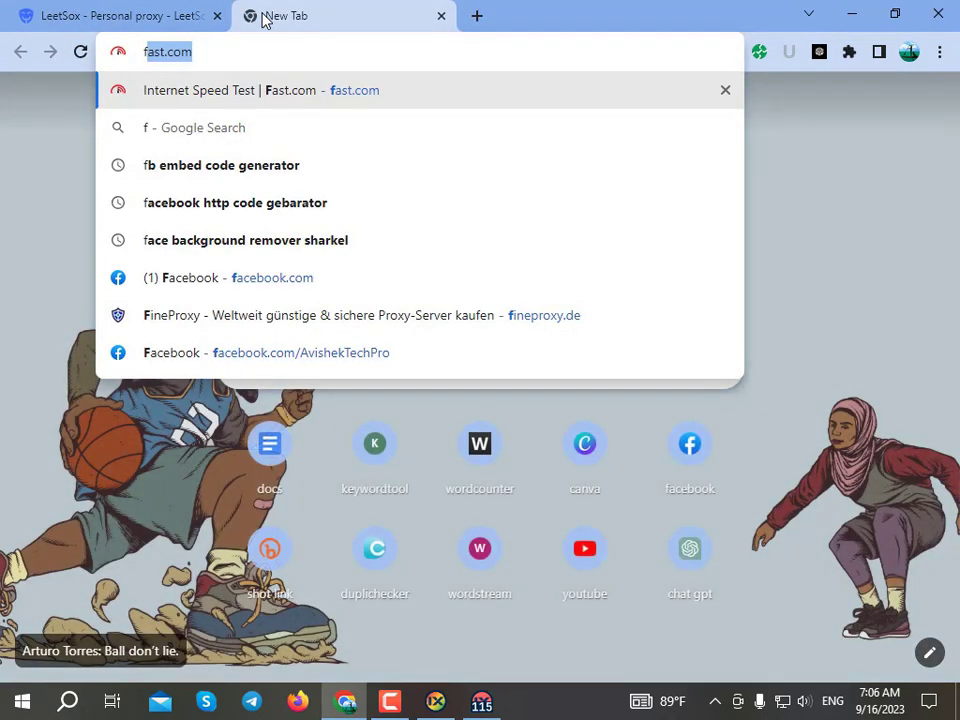
{"action": "key", "text": "Return"}
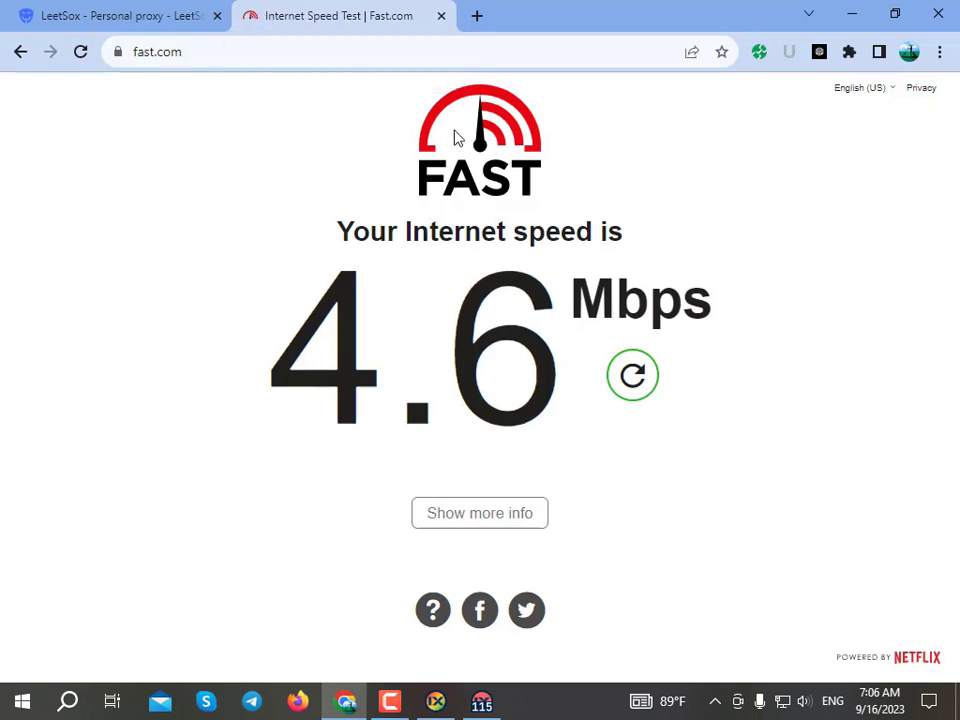
{"action": "left_click", "coordinate": [442, 16]}
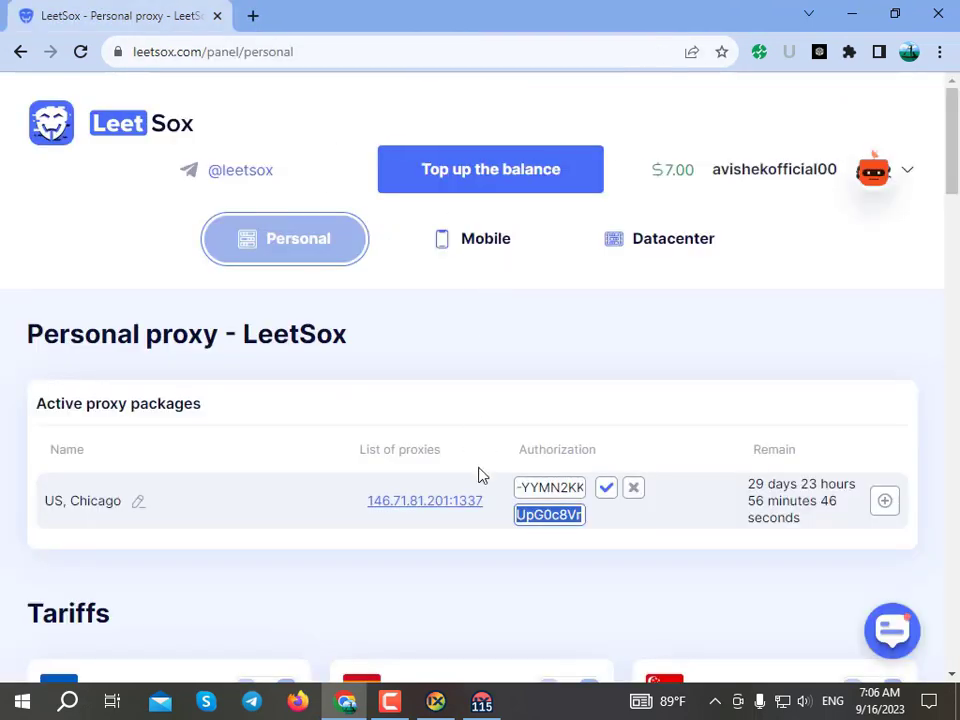
- Rerun the profile's Fast.com test to 4.7 Mbps and close the IP info and Whoer.net tabs
{"action": "left_click", "coordinate": [482, 706]}
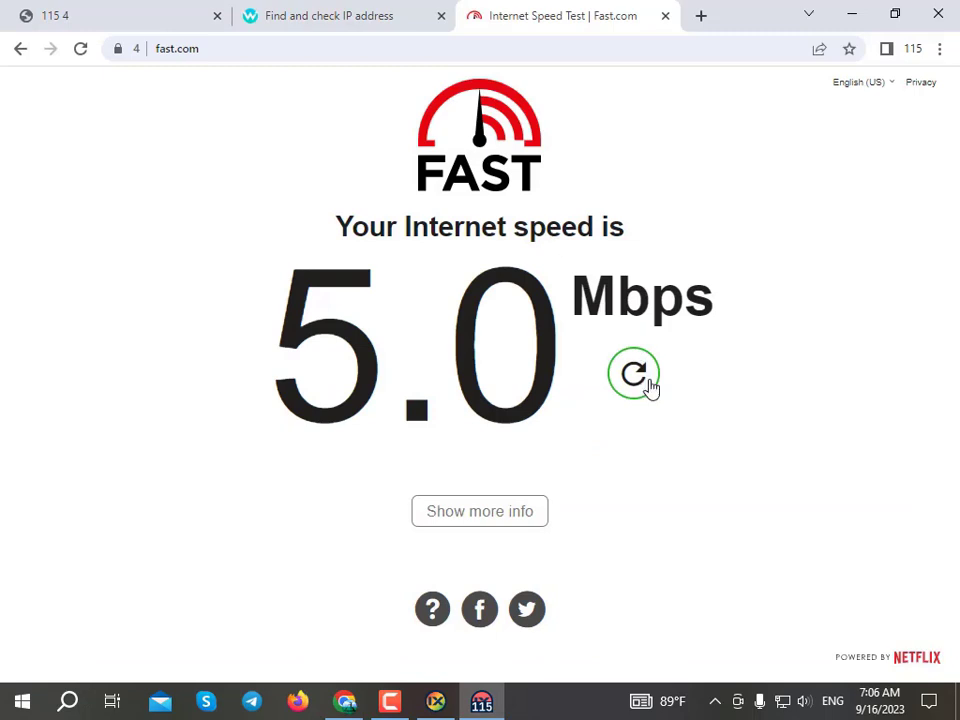
{"action": "left_click", "coordinate": [648, 384]}
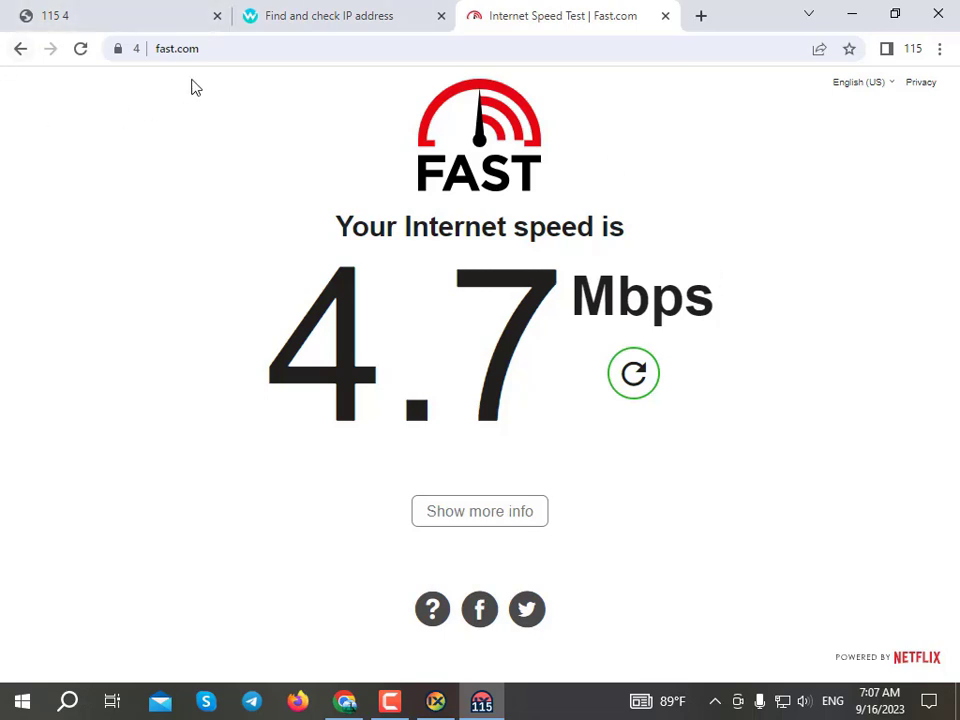
{"action": "left_click", "coordinate": [216, 16]}
{"action": "left_click", "coordinate": [215, 17]}
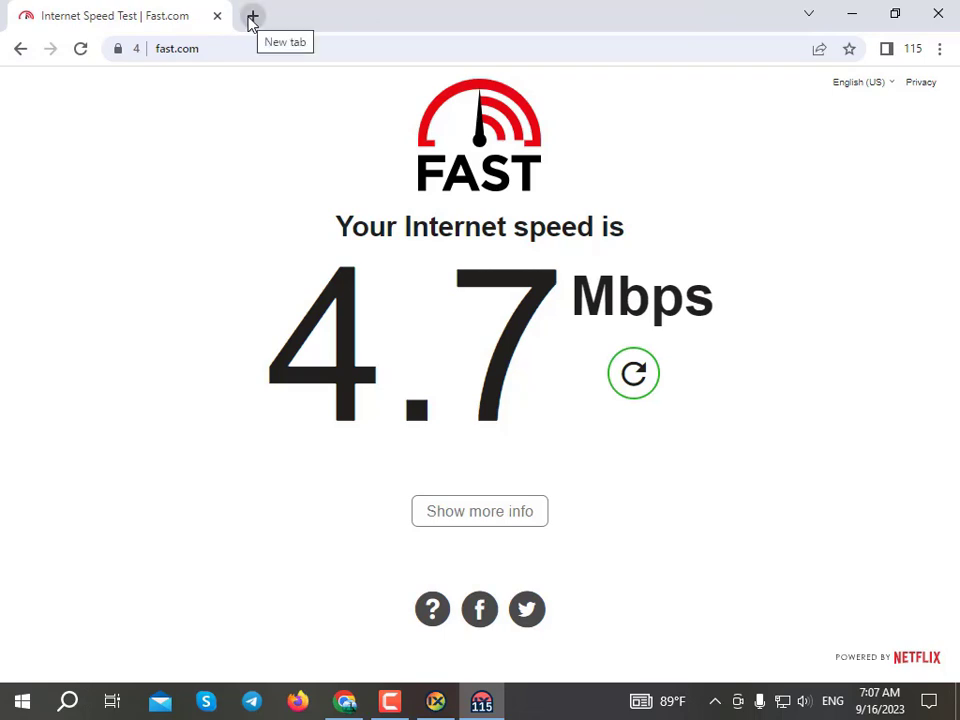
- Replace the Fast.com tab with an empty New Tab, then scroll through and minimize the LeetSox panel
{"action": "left_click", "coordinate": [252, 18]}
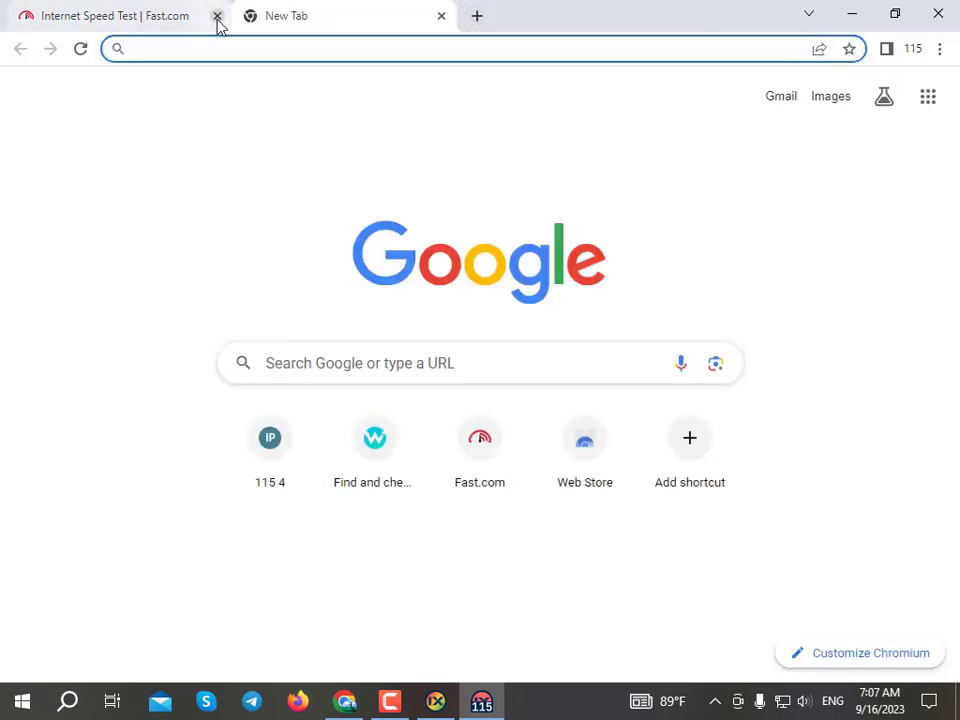
{"action": "left_click", "coordinate": [217, 17]}
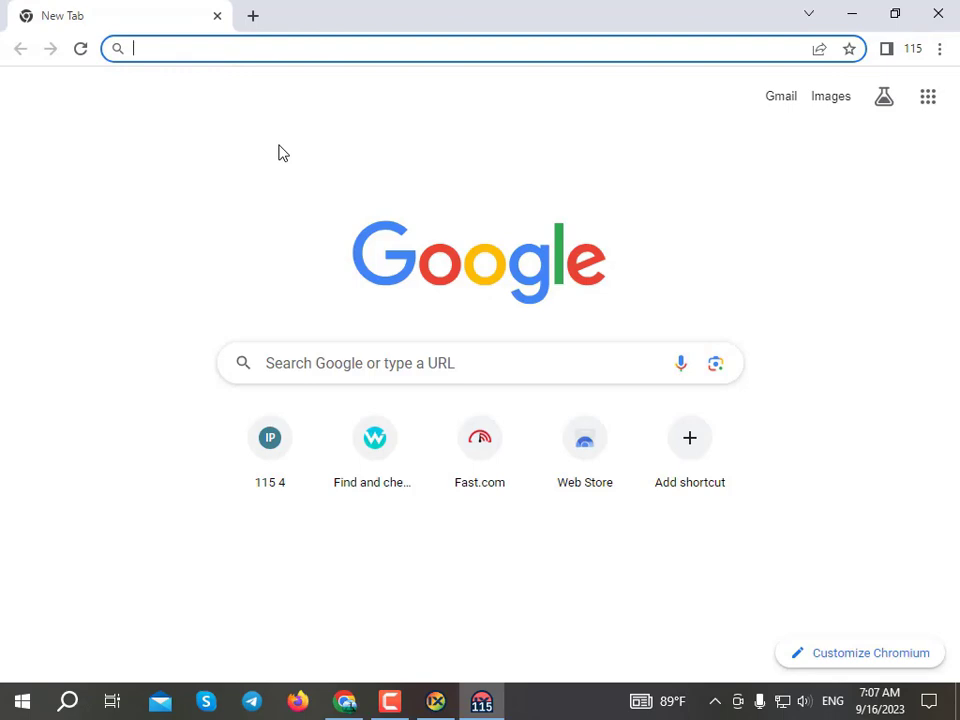
{"action": "left_click", "coordinate": [345, 701]}
{"action": "scroll", "coordinate": [390, 350], "scroll_direction": "down", "scroll_amount": 3}
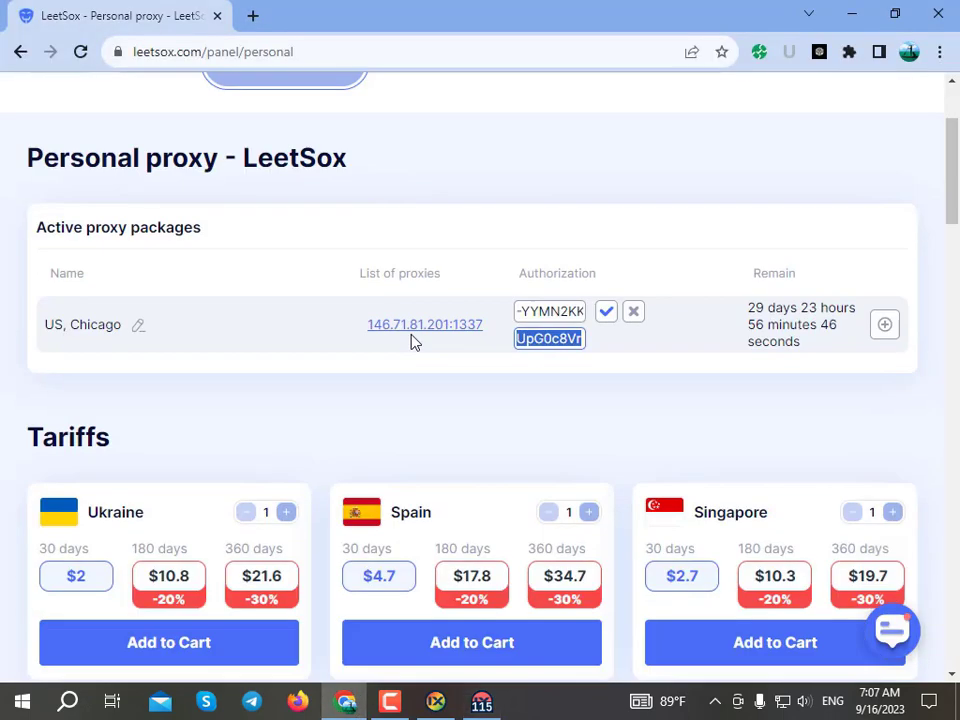
{"action": "scroll", "coordinate": [415, 342], "scroll_direction": "down", "scroll_amount": 15}
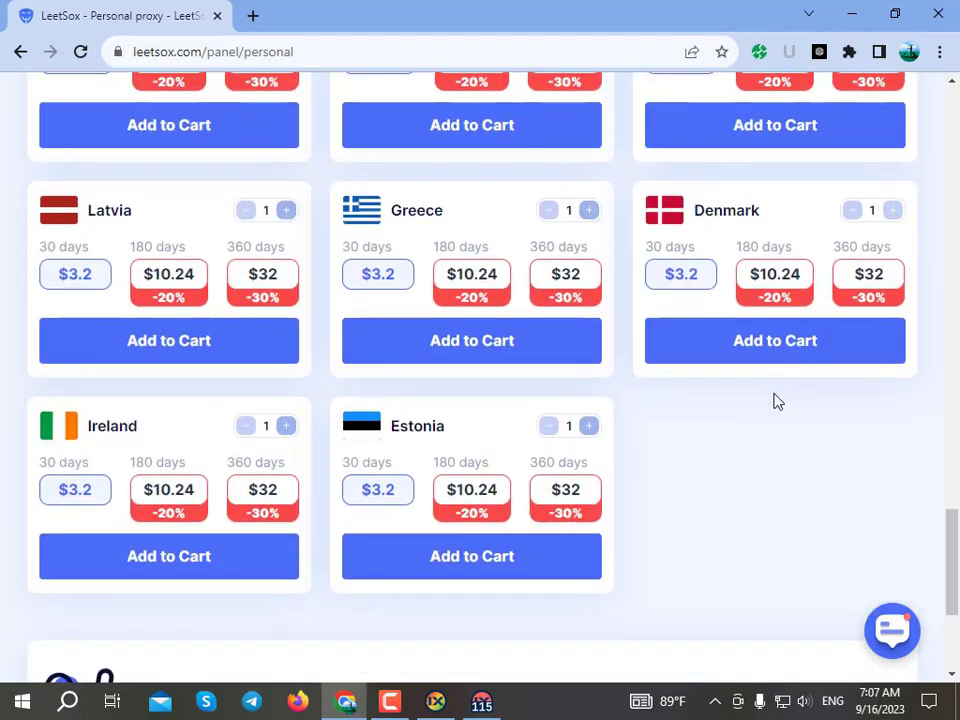
{"action": "scroll", "coordinate": [778, 401], "scroll_direction": "down", "scroll_amount": 3}
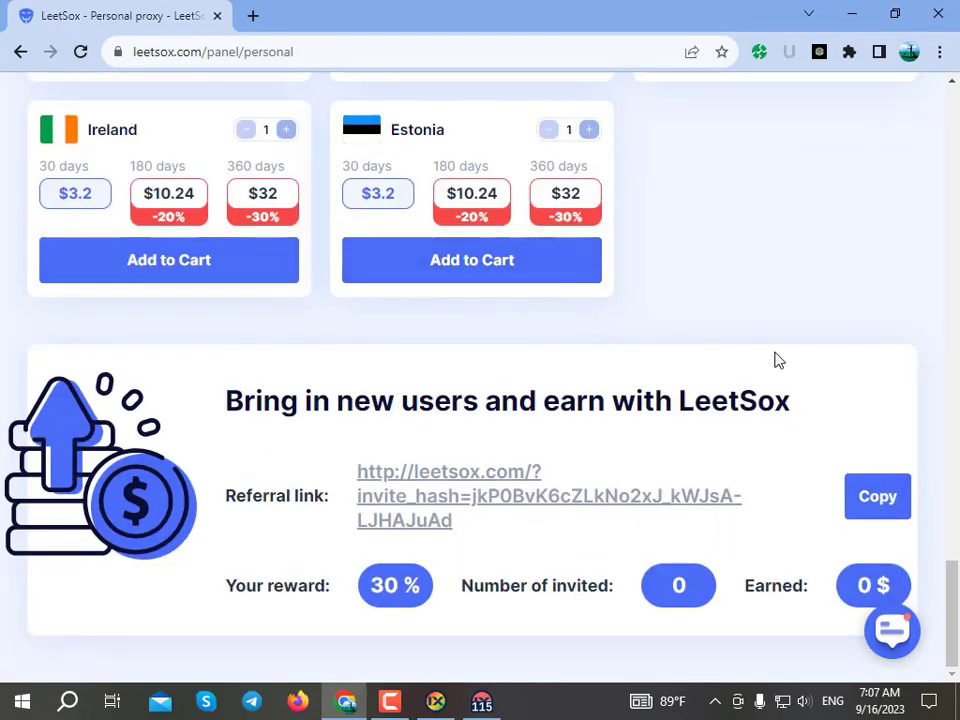
{"action": "scroll", "coordinate": [281, 306], "scroll_direction": "up", "scroll_amount": 1}
{"action": "scroll", "coordinate": [105, 307], "scroll_direction": "down", "scroll_amount": 1}
{"action": "scroll", "coordinate": [561, 306], "scroll_direction": "up", "scroll_amount": 4}
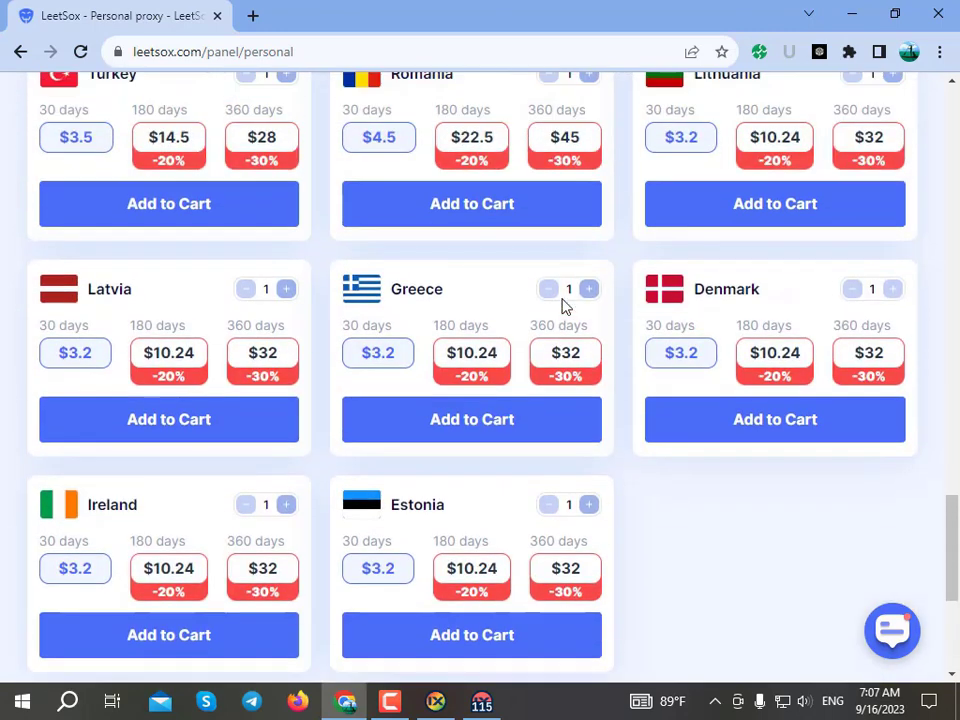
{"action": "left_click", "coordinate": [851, 13]}
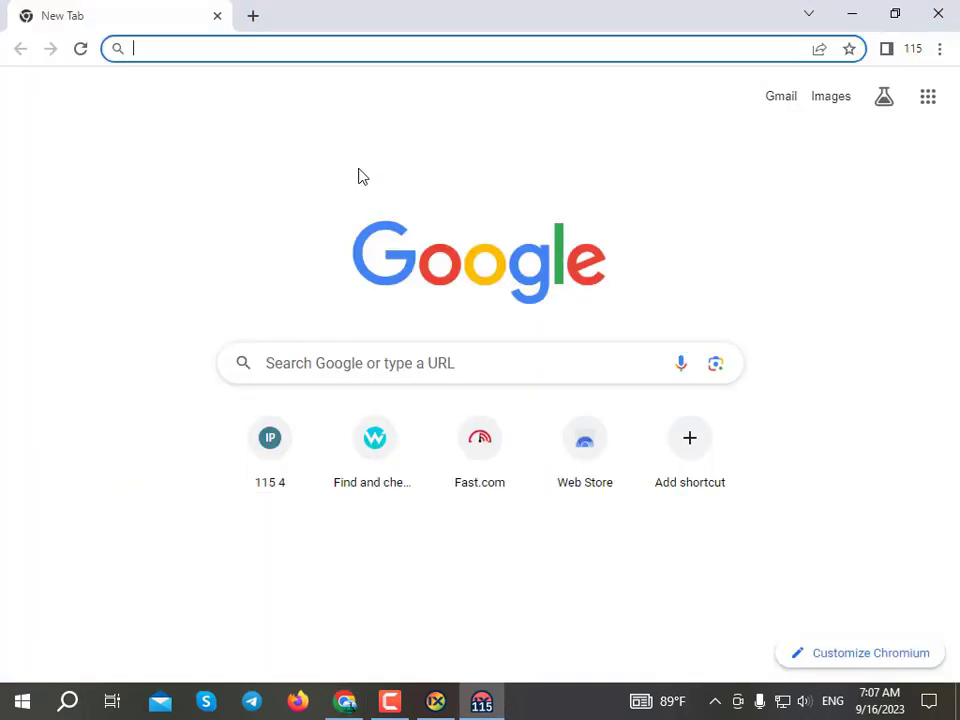